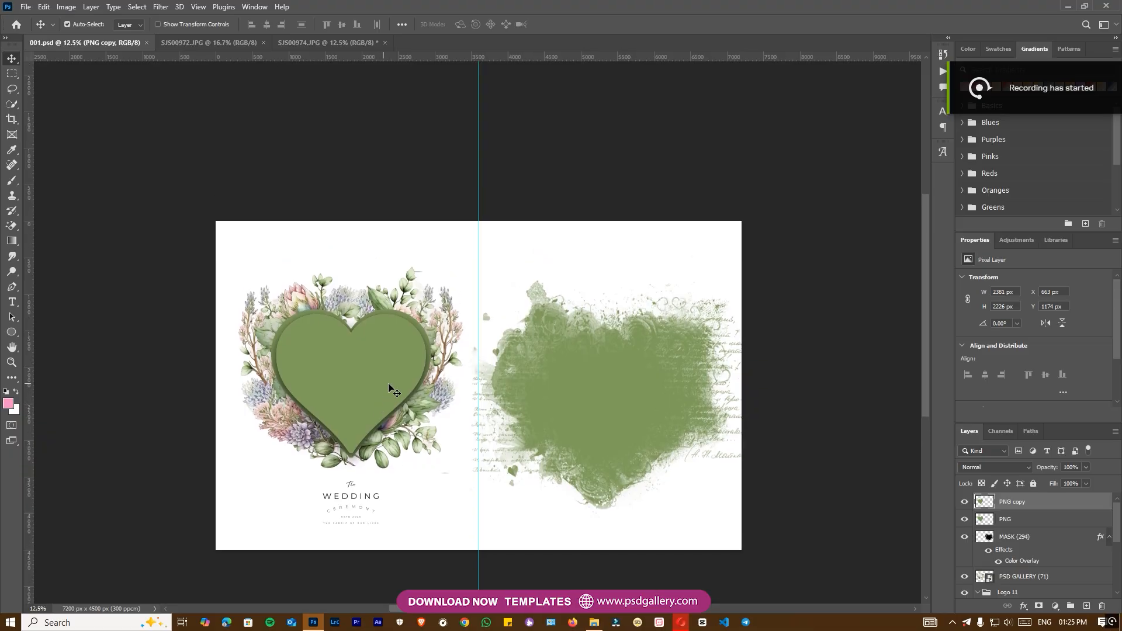
Step: Bring the SJS00972.JPG photo into 001.psd and clip it to the green heart on the left page
click(217, 45)
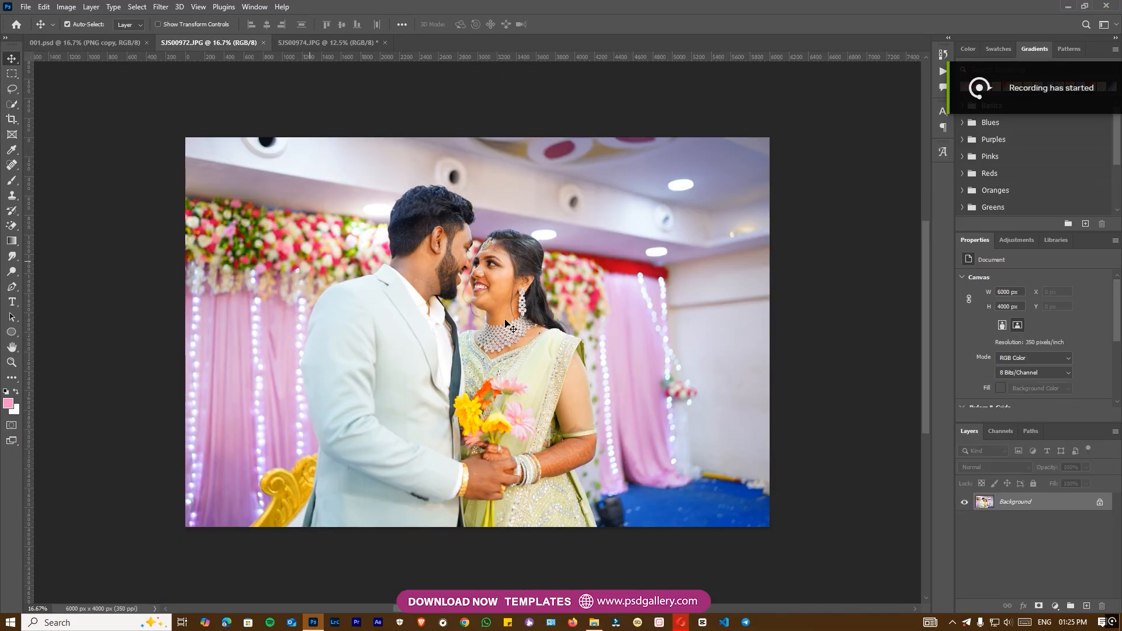
key(ctrl+plus)
drag(356, 183, 359, 374)
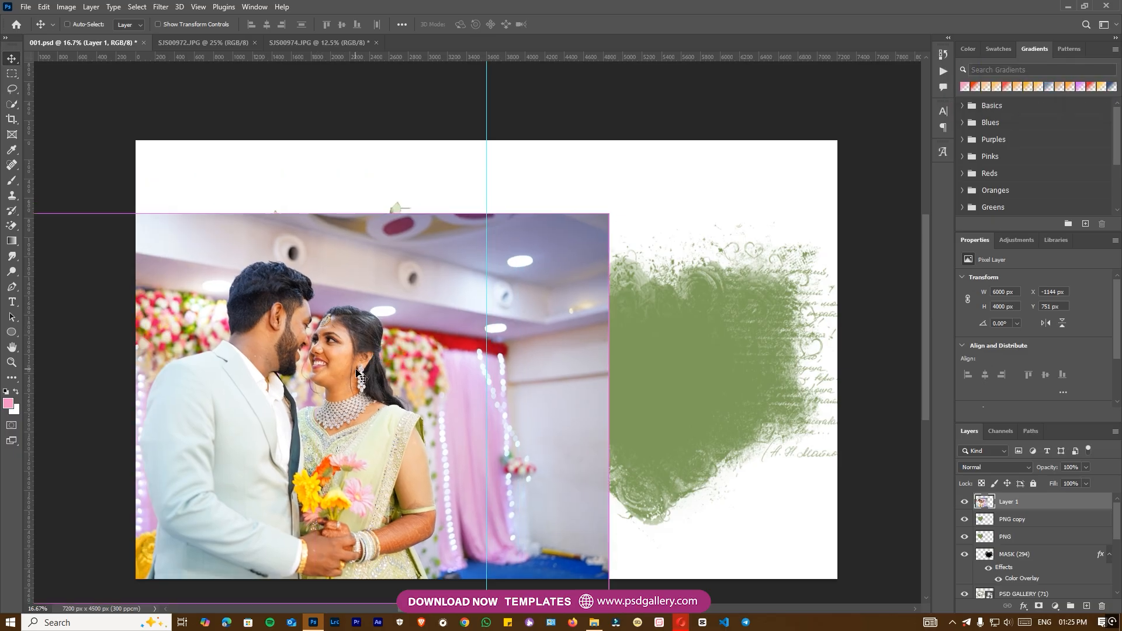
key(ctrl+alt+g)
Step: Scale the clipped photo to about 66% and position the couple's faces inside the floral heart frame
key(ctrl+t)
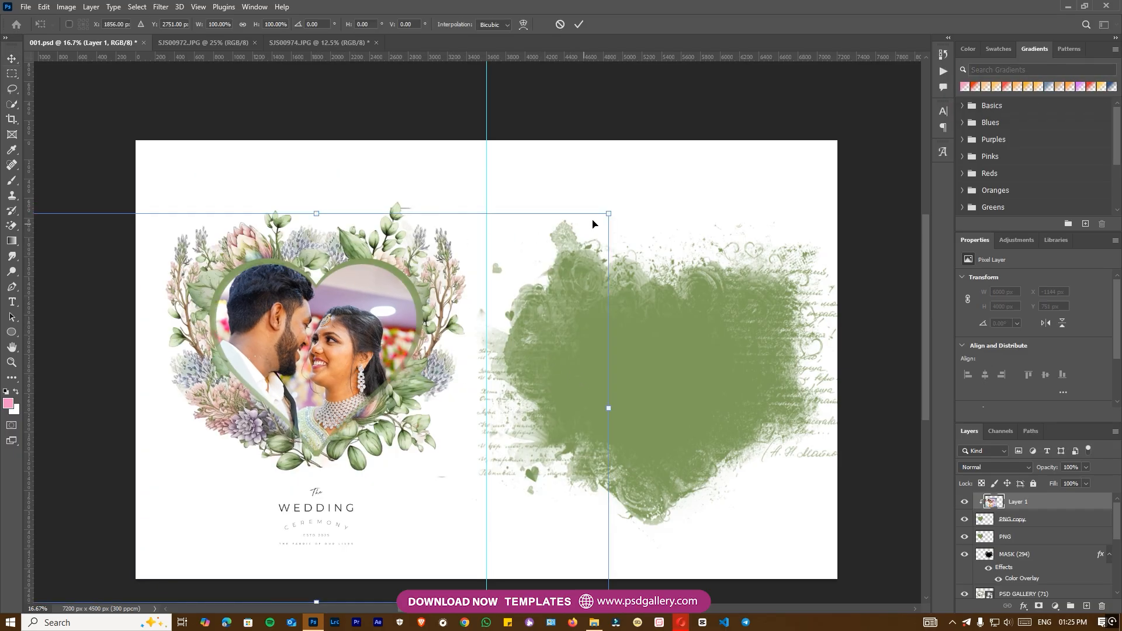
drag(610, 212, 509, 278)
drag(367, 337, 368, 300)
key(Return)
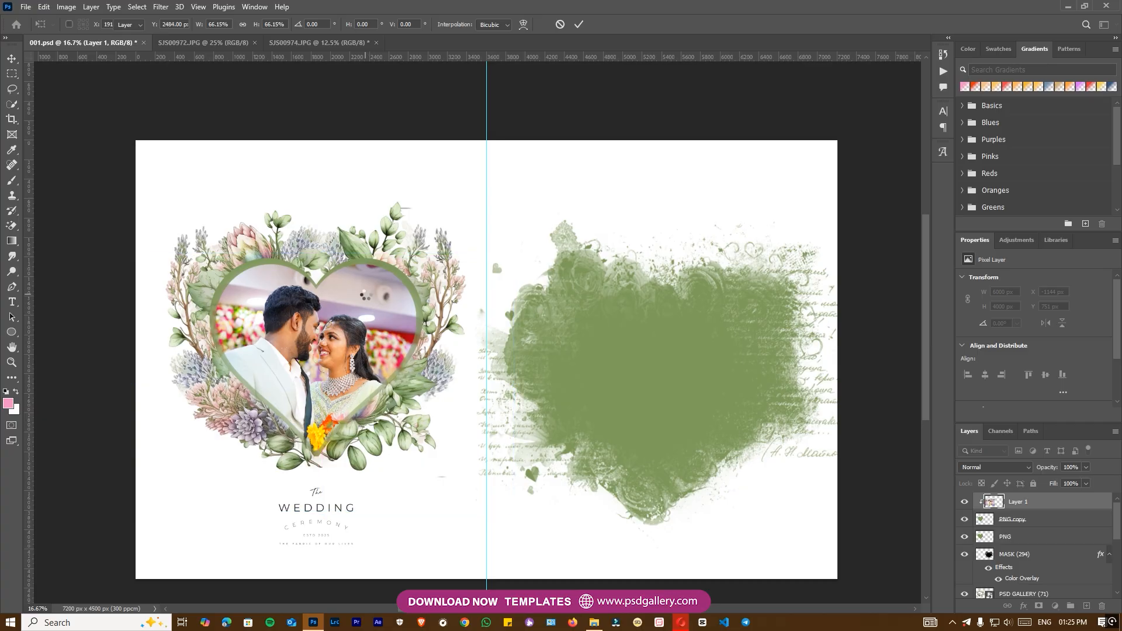
Step: Place the SJS00974.JPG photo directly above the MASK (294) layer and clip it to the brush-splash shape on the right page
key(ctrl+plus)
drag(286, 329, 364, 326)
drag(919, 330, 574, 324)
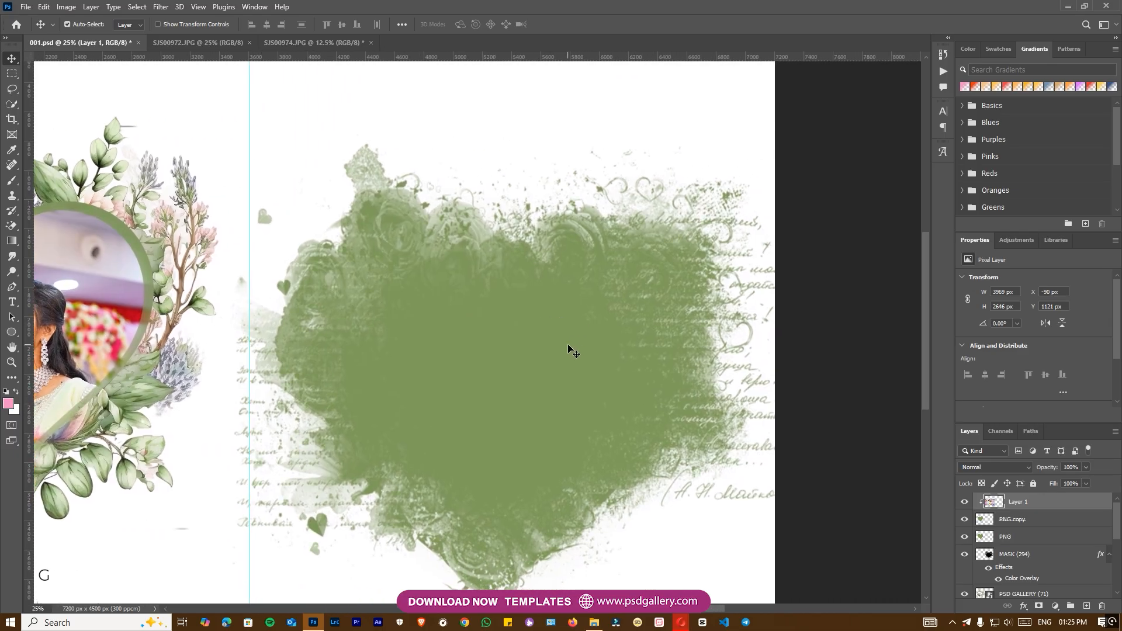
right_click(569, 345)
click(584, 352)
key(ctrl+minus)
click(313, 43)
drag(304, 96, 583, 375)
key(ctrl)
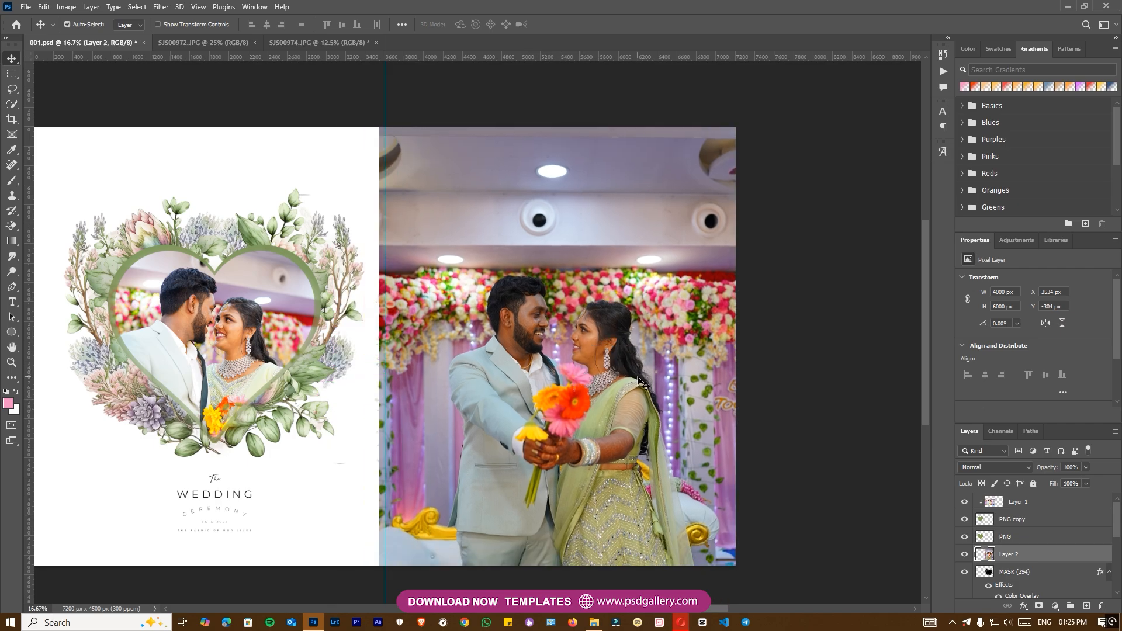
scroll(1060, 591, down, 1)
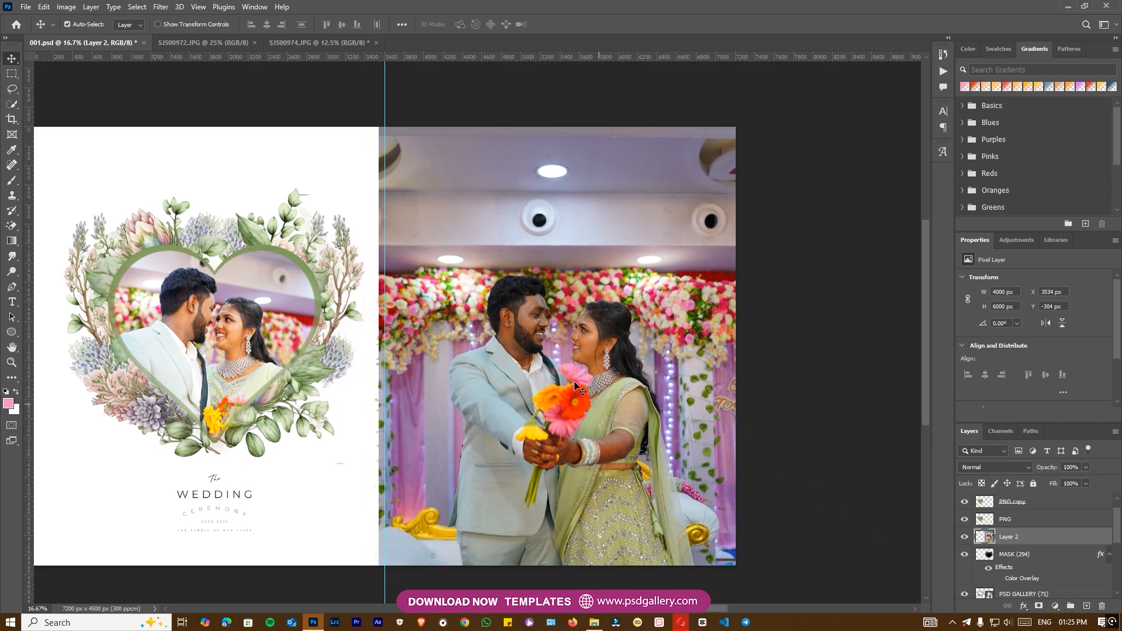
key(ctrl+alt+g)
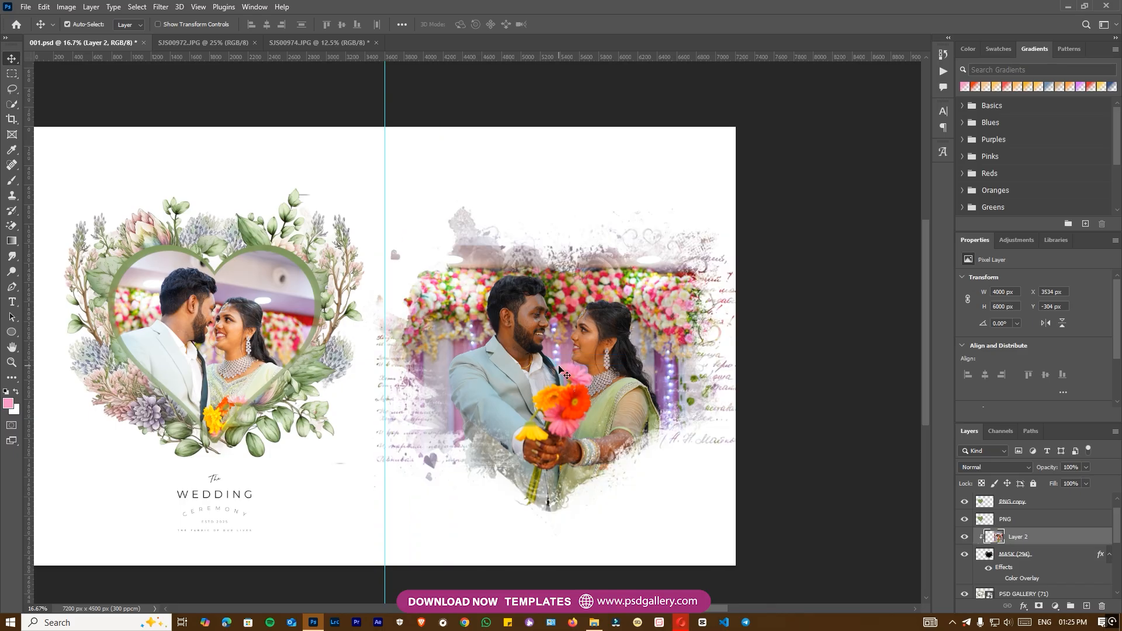
Step: Enlarge the MASK (294) brush-splash layer to about 132% so that more of the clipped photo shows
right_click(533, 372)
click(556, 387)
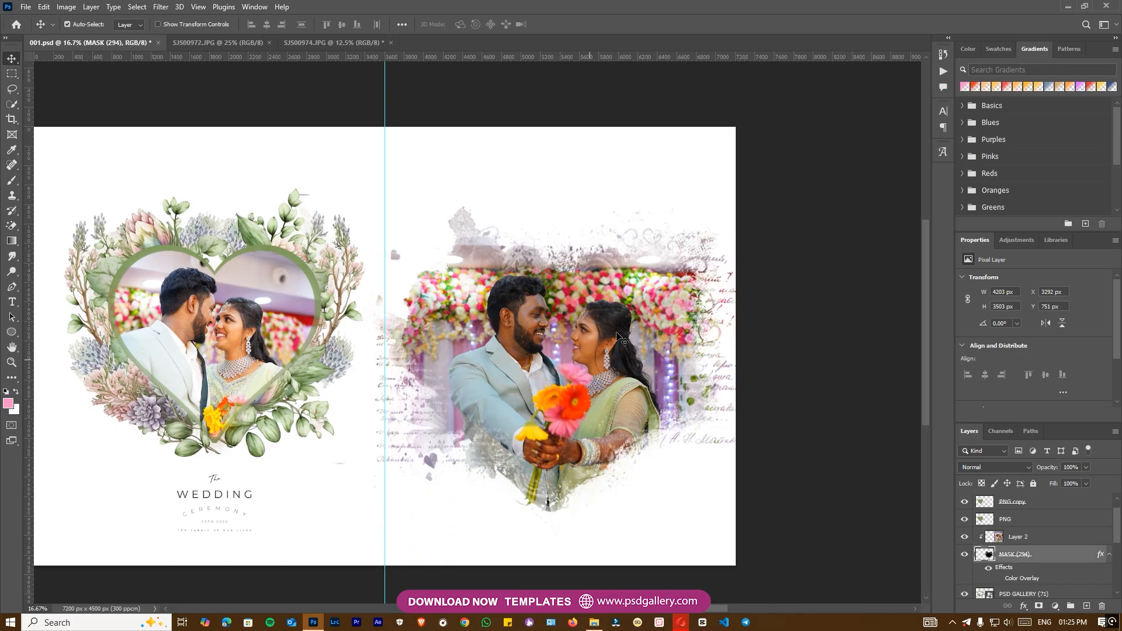
key(t)
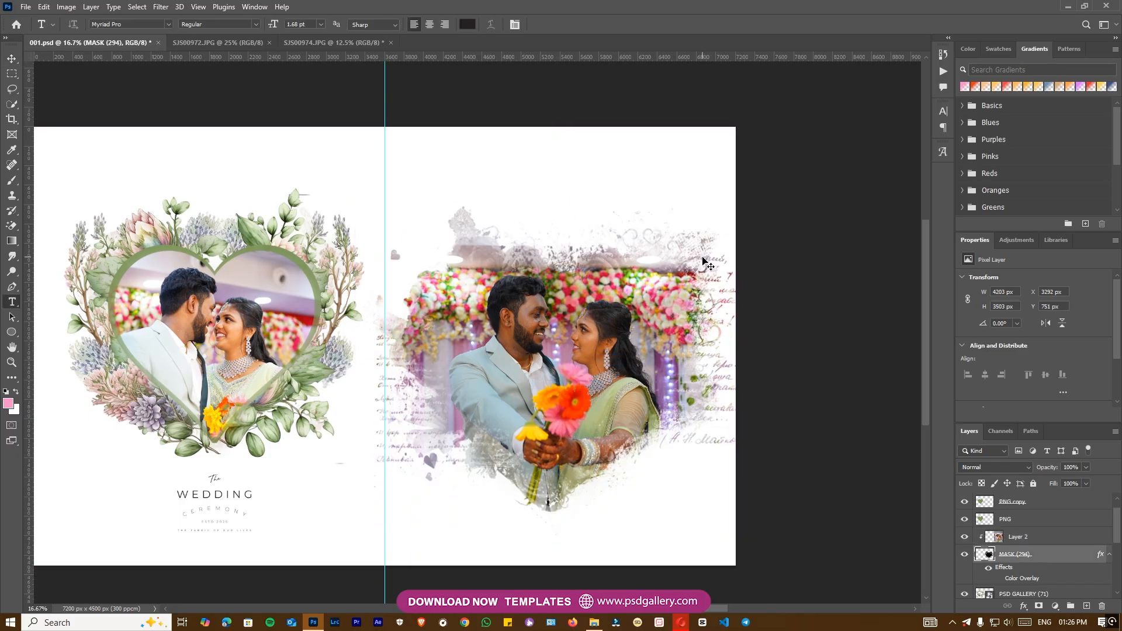
key(ctrl+t)
drag(765, 200, 829, 145)
key(Return)
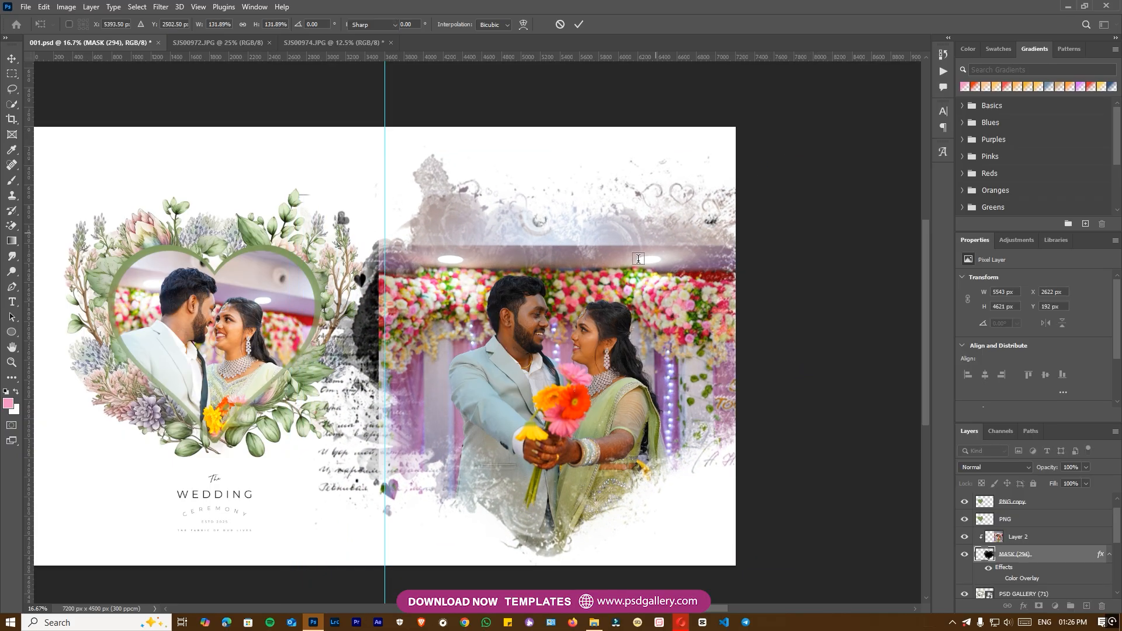
Step: Select the clipped photo in Layer 2 and move it up and left within the mask to X 3378 px, Y -436 px
right_click(583, 349)
click(546, 340)
key(v)
key(c)
right_click(554, 350)
click(548, 349)
key(v)
right_click(548, 353)
click(572, 362)
key(ctrl+plus)
drag(578, 375, 555, 357)
key(ctrl+minus)
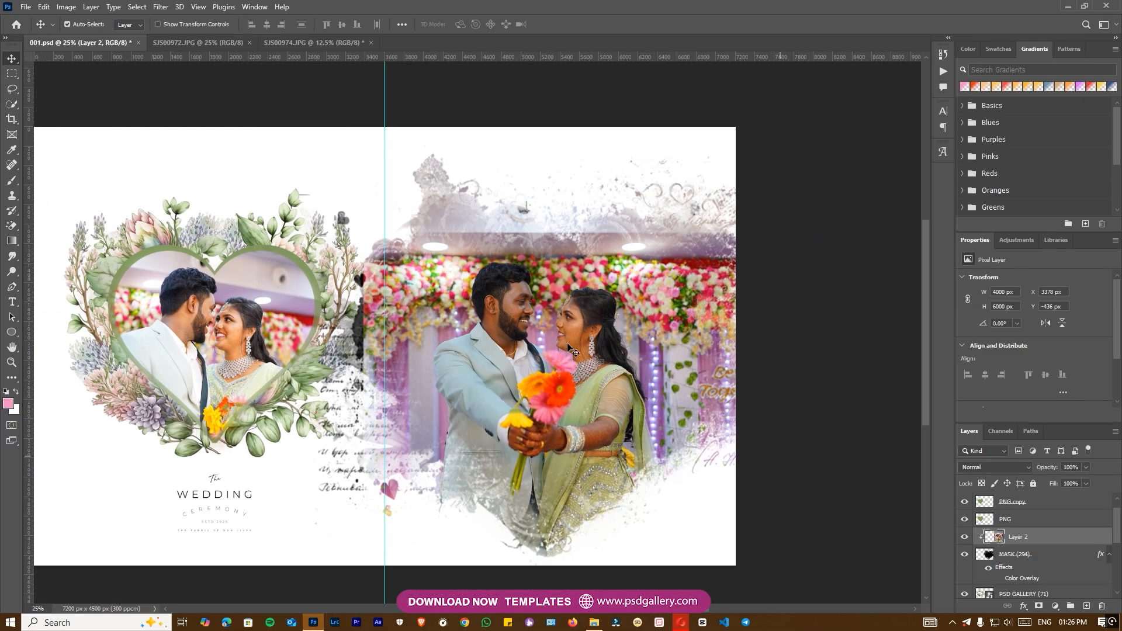
Step: Try to enlarge and reposition the Layer 2 photo inside the brush-splash mask, and undo the transformation
key(ctrl+t)
drag(751, 88, 768, 63)
drag(809, 261, 766, 282)
key(Return)
key(ctrl+z)
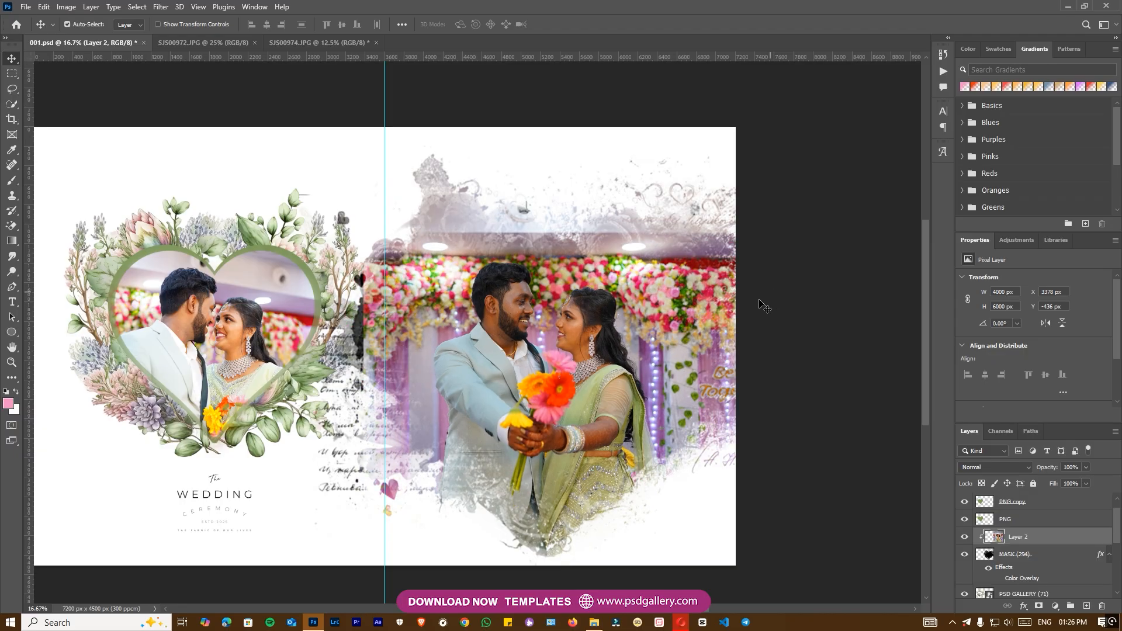
Step: Nudge the Layer 2 photo slightly up and stretch its left background strip outward to a layer width of 4397 px, filling the mask's left side
right_click(635, 365)
click(635, 365)
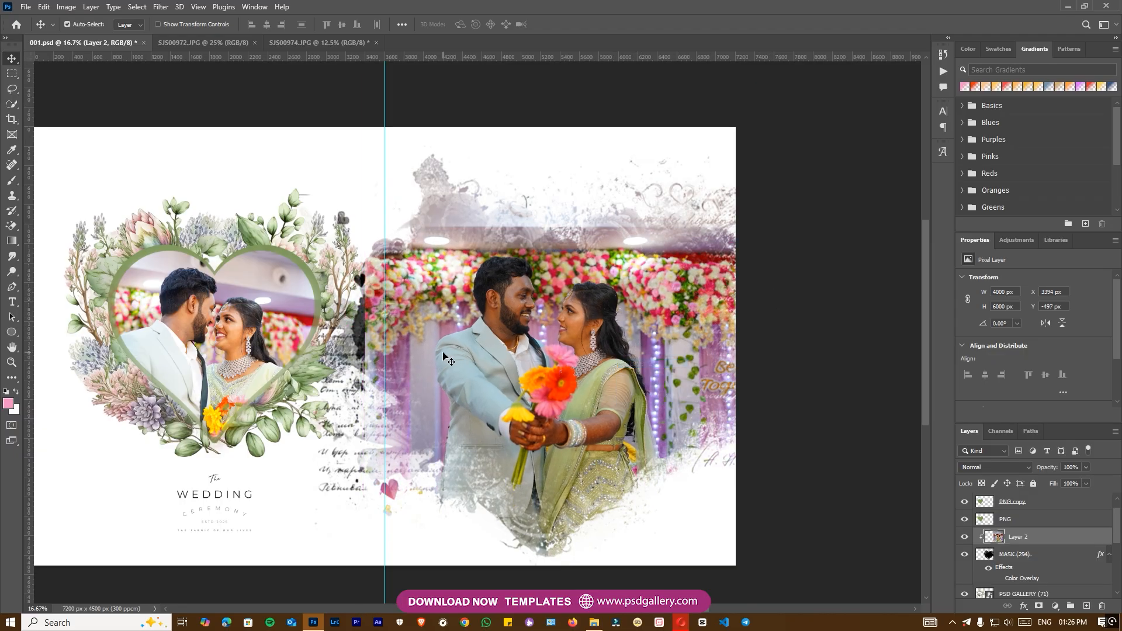
scroll(422, 383, up, 1)
scroll(423, 383, up, 1)
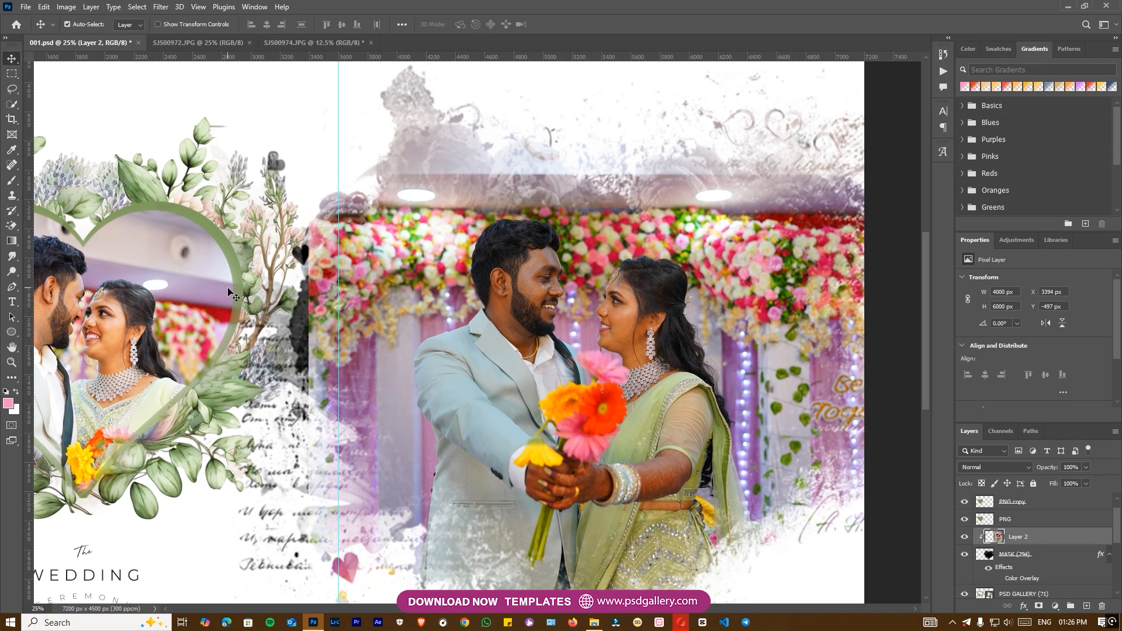
key(m)
drag(180, 90, 403, 583)
key(ctrl+t)
scroll(391, 548, down, 1)
drag(277, 337, 188, 310)
key(Return)
key(ctrl+d)
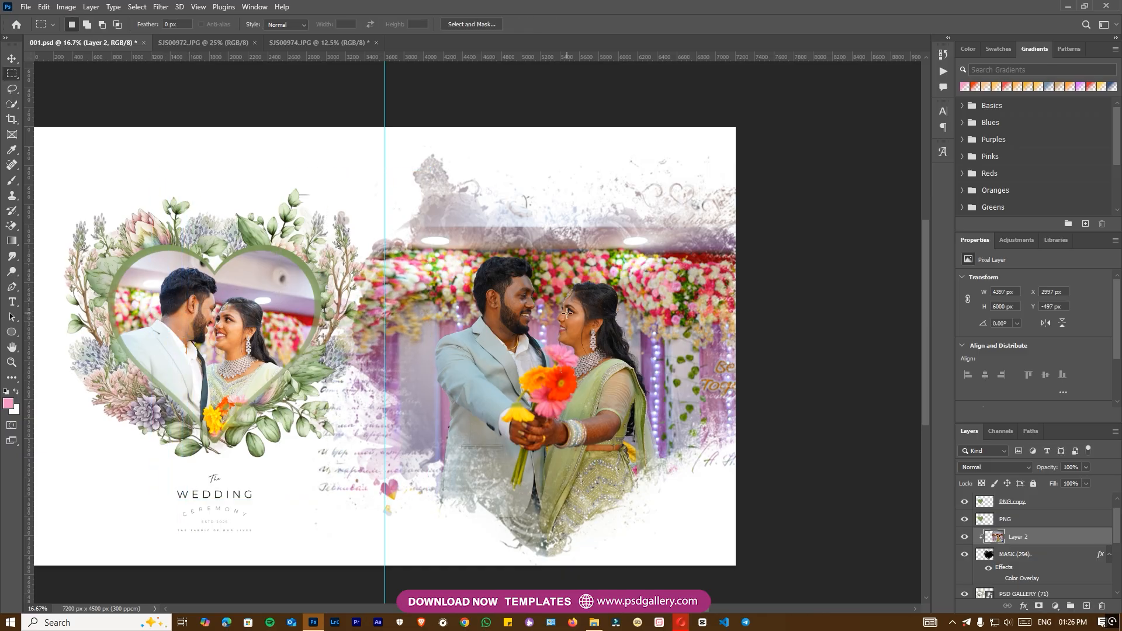
Step: Retouch the blemishes on the man's neck and cheek in Layer 2 with the Spot Healing Brush set to Content-Aware
key(v)
key(ctrl+plus)
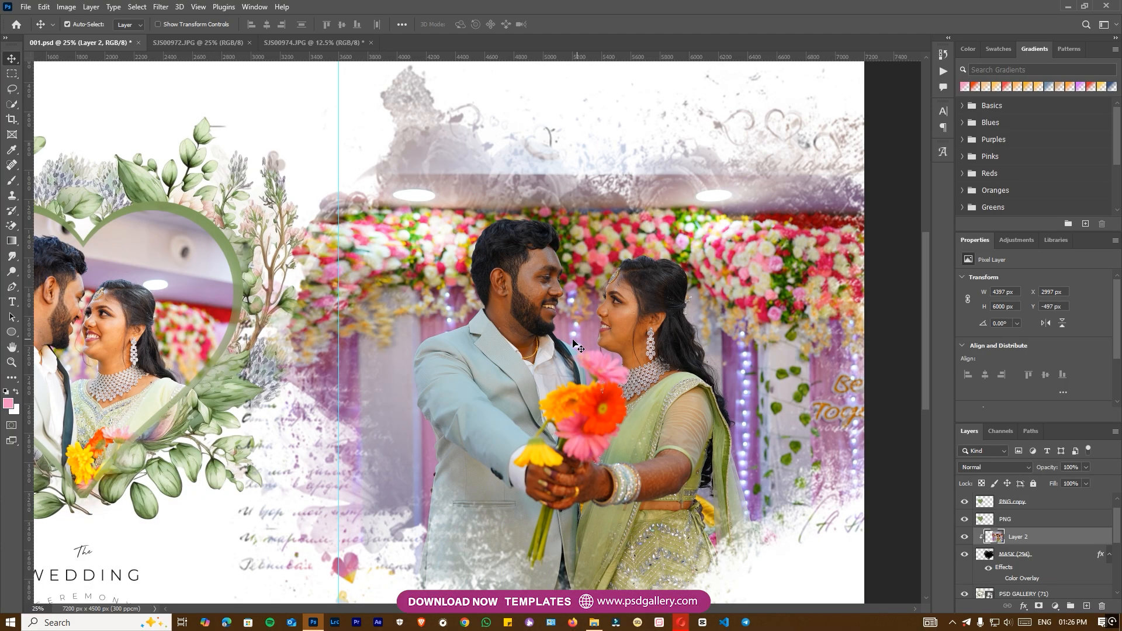
right_click(560, 340)
click(574, 346)
drag(554, 352, 534, 349)
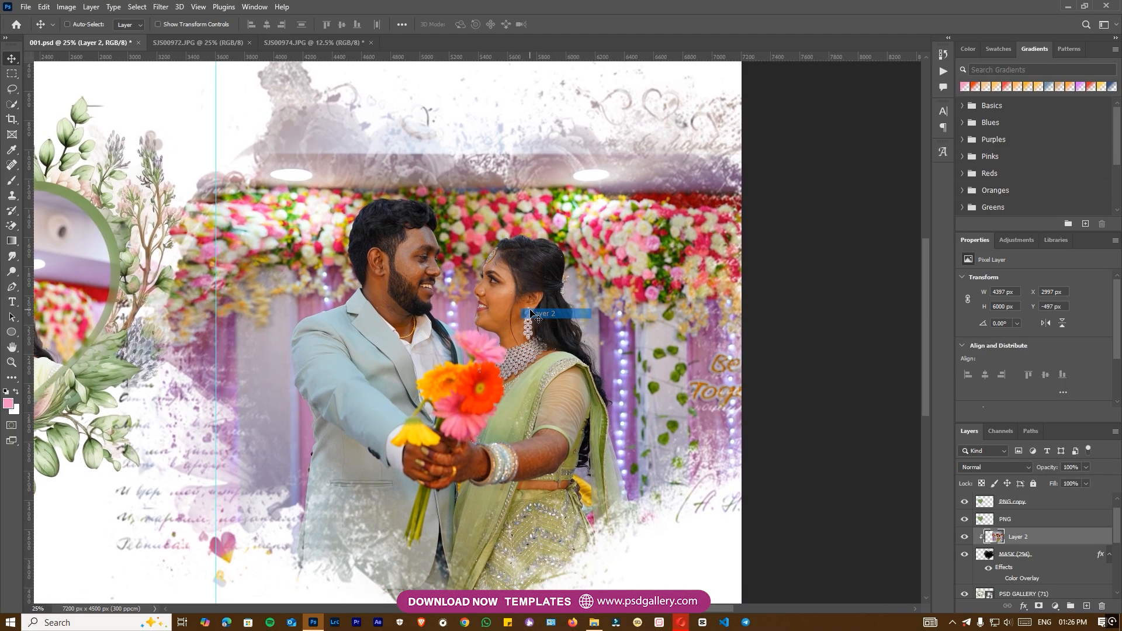
key(ctrl+plus)
key(ctrl+plus)
drag(475, 316, 500, 378)
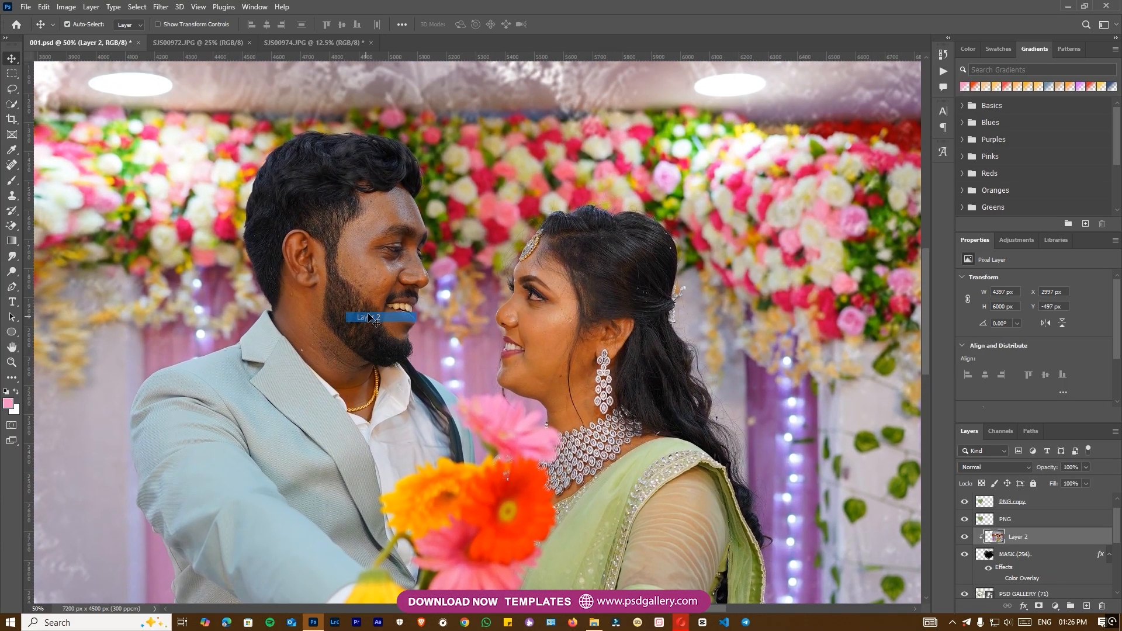
key(j)
scroll(308, 342, up, 5)
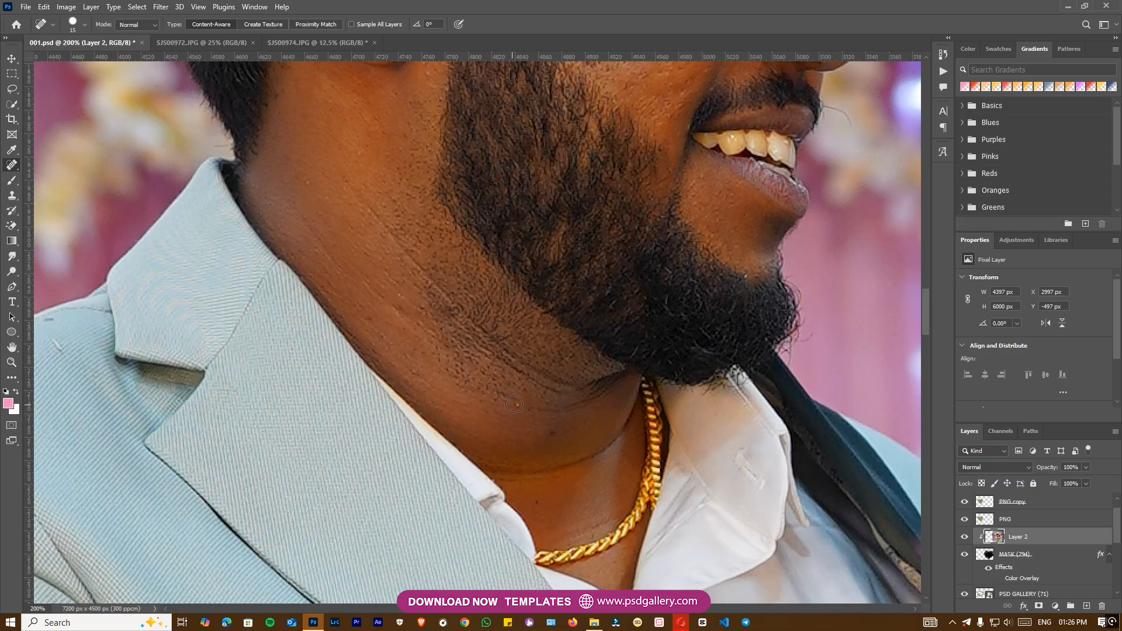
drag(611, 413, 540, 542)
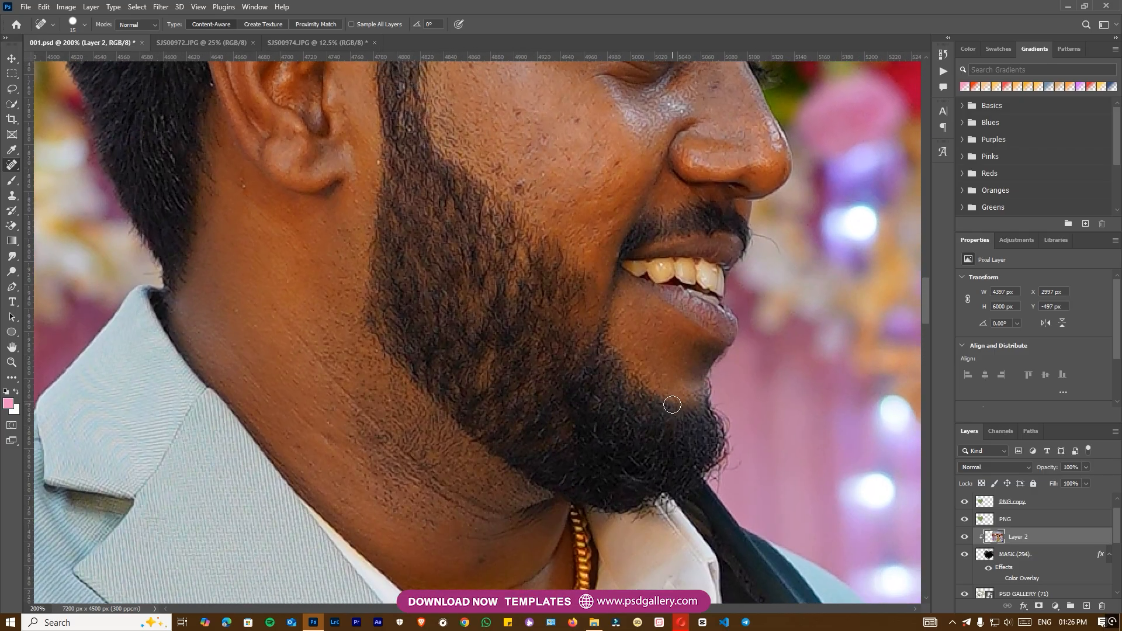
drag(585, 338, 539, 394)
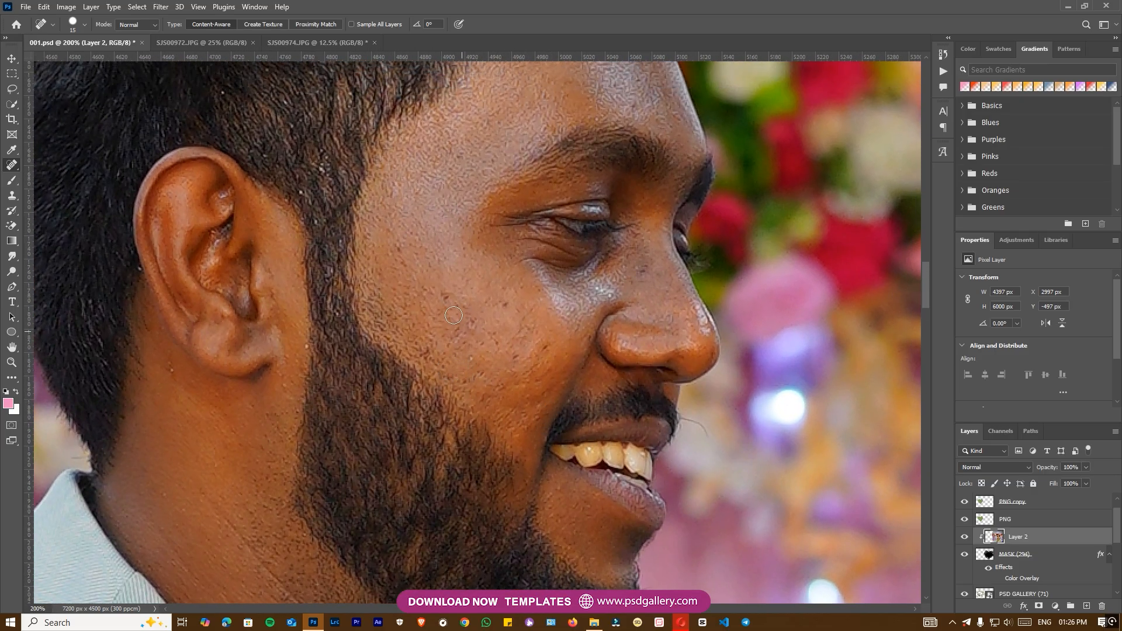
click(496, 323)
Step: Heal the small bright specks in the woman's hair with the Spot Healing Brush
key(ctrl+minus)
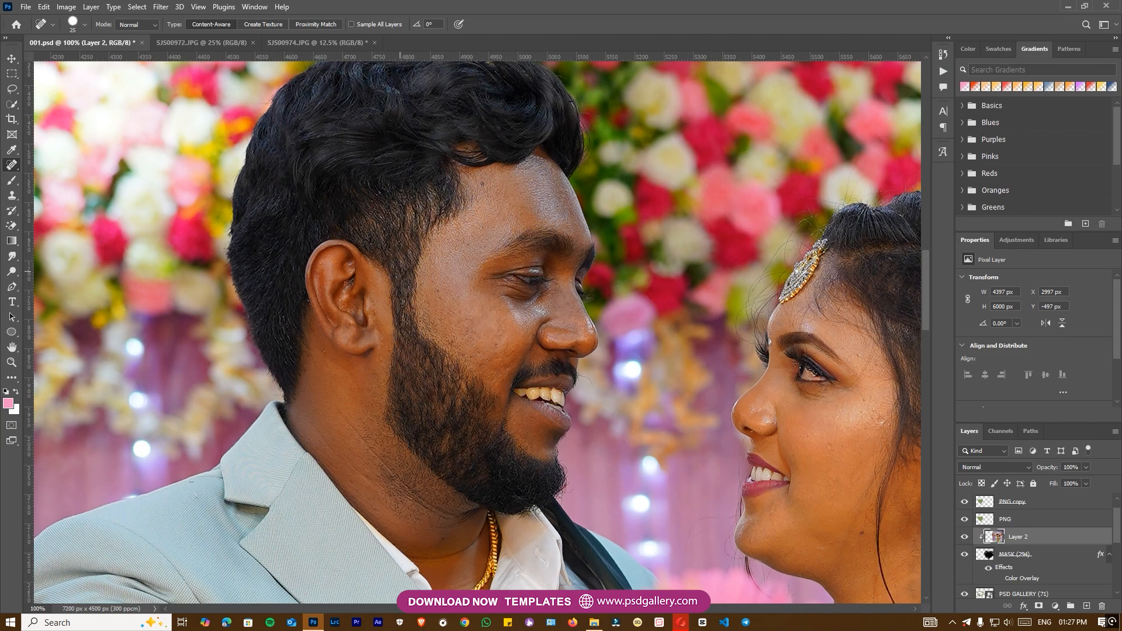
drag(708, 349, 490, 284)
click(727, 195)
click(818, 298)
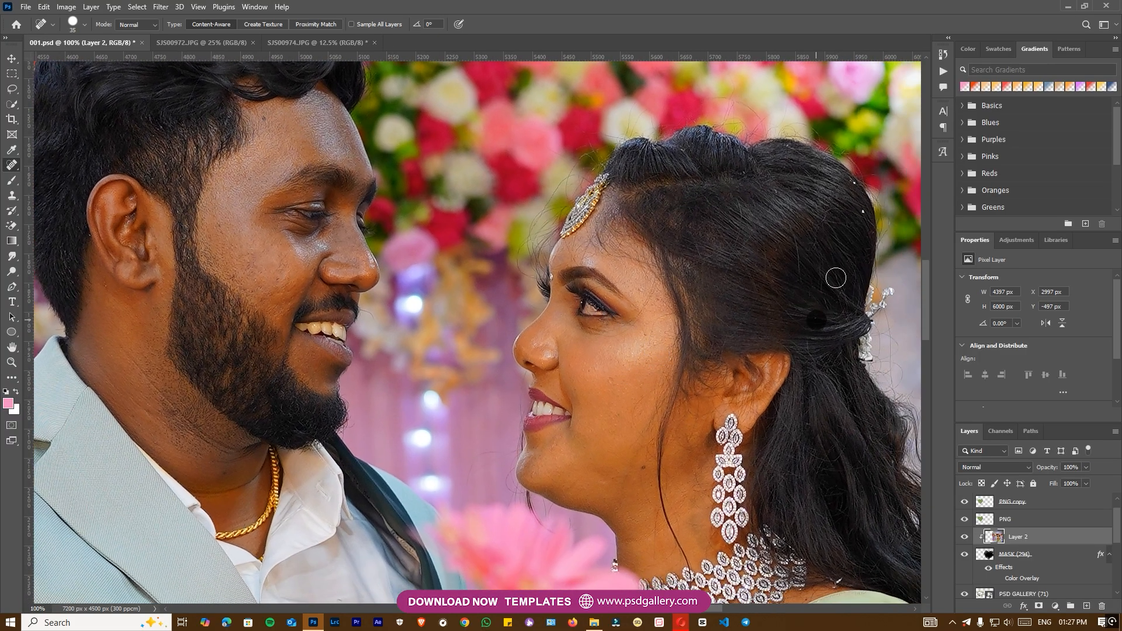
click(859, 213)
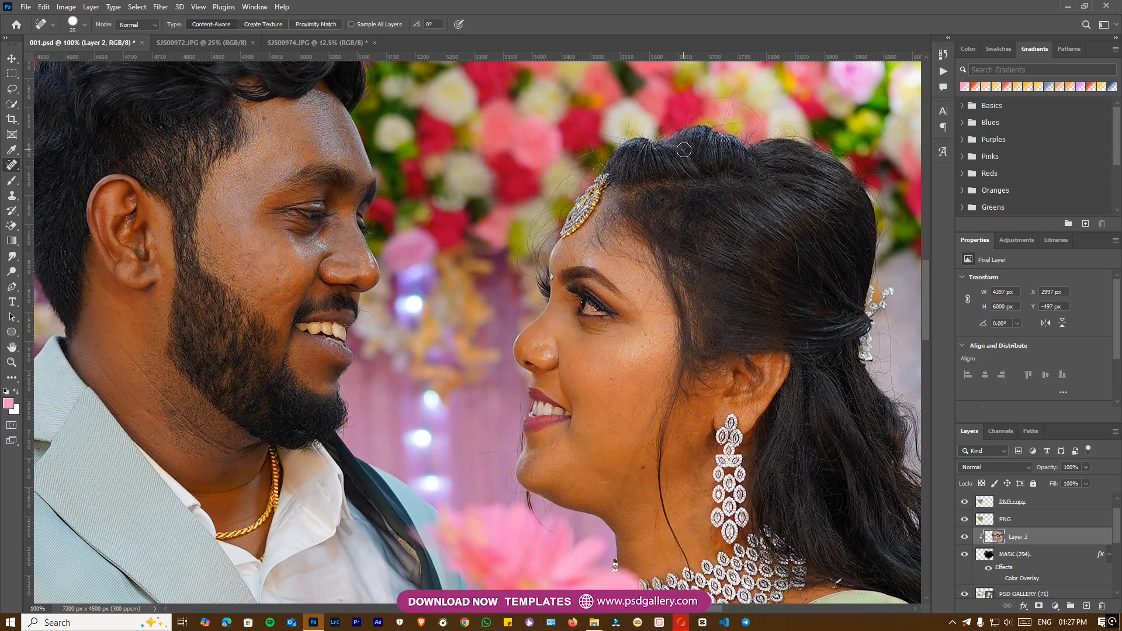
Step: Examine the retouched faces and hair of the couple for remaining blemishes
key(ctrl+minus)
key(ctrl+minus)
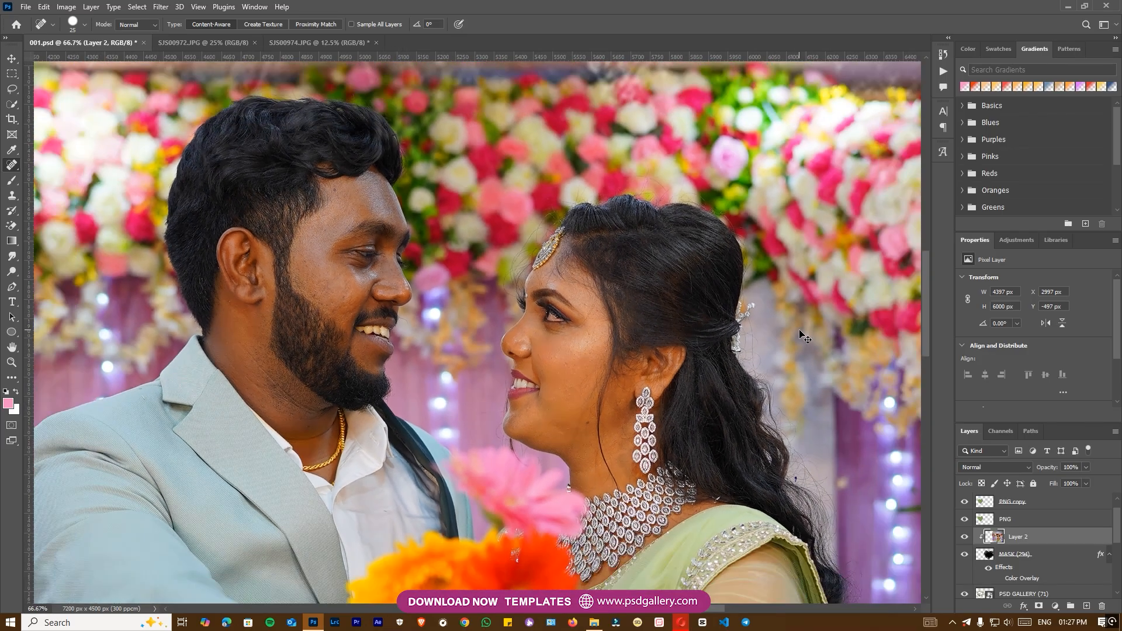
drag(701, 393, 706, 340)
key(v)
right_click(565, 209)
click(576, 215)
drag(493, 134, 548, 252)
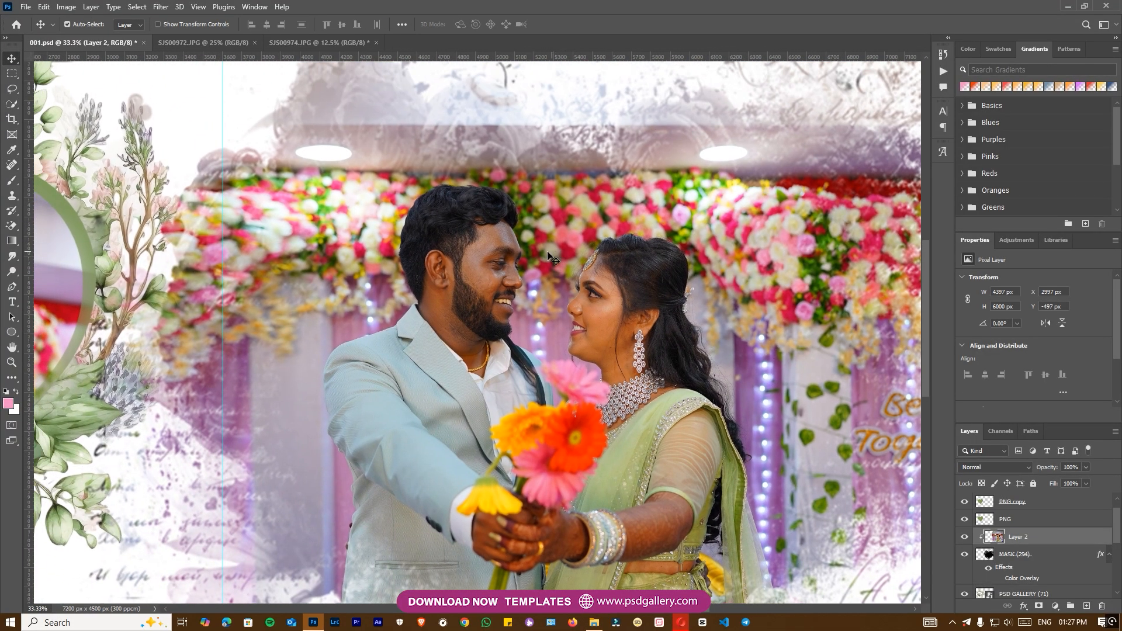
key(j)
key(ctrl+plus)
key(ctrl+plus)
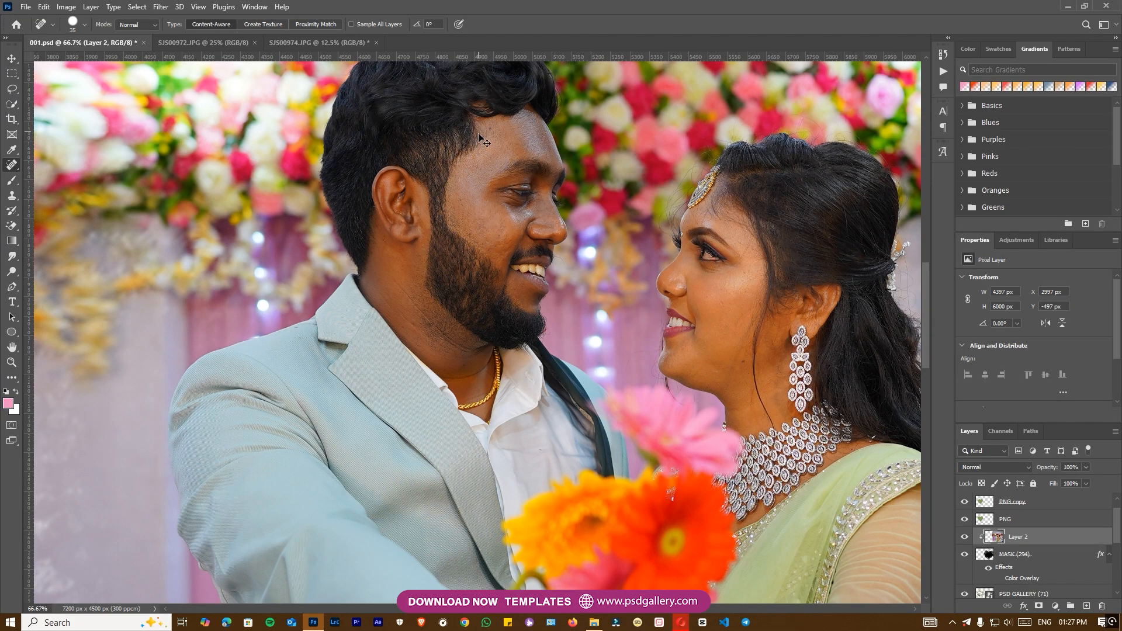
key(ctrl+minus)
Step: Brighten the Layer 2 photo with Levels, setting the midtone input to 1.33 and the white input to 231
key(v)
drag(569, 435, 494, 349)
key(ctrl+l)
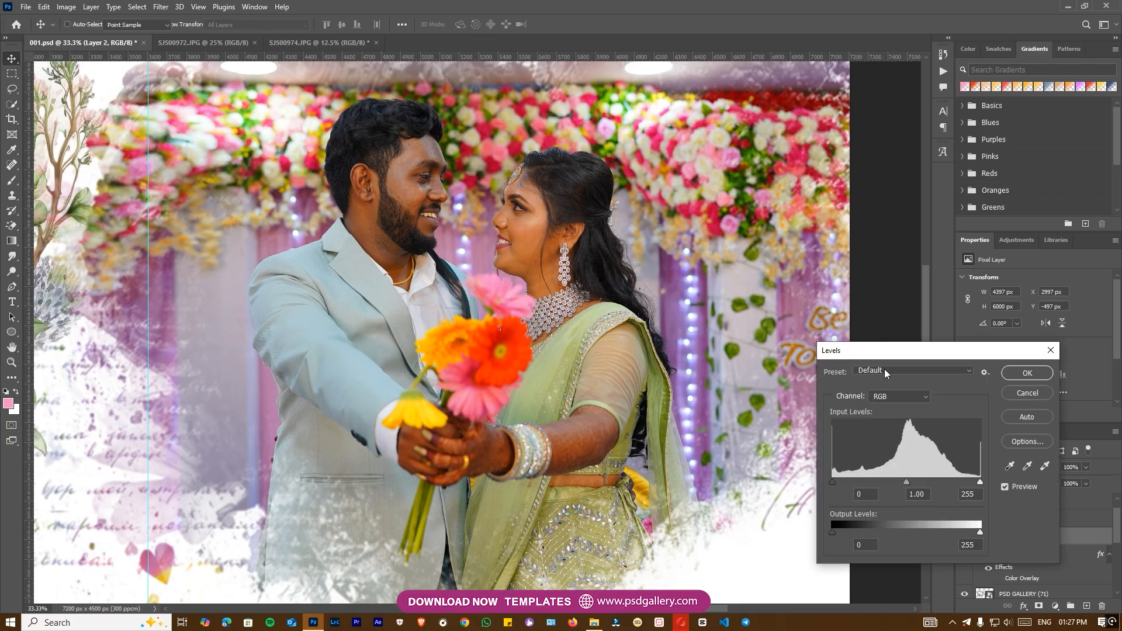
drag(907, 481, 894, 481)
drag(980, 482, 968, 482)
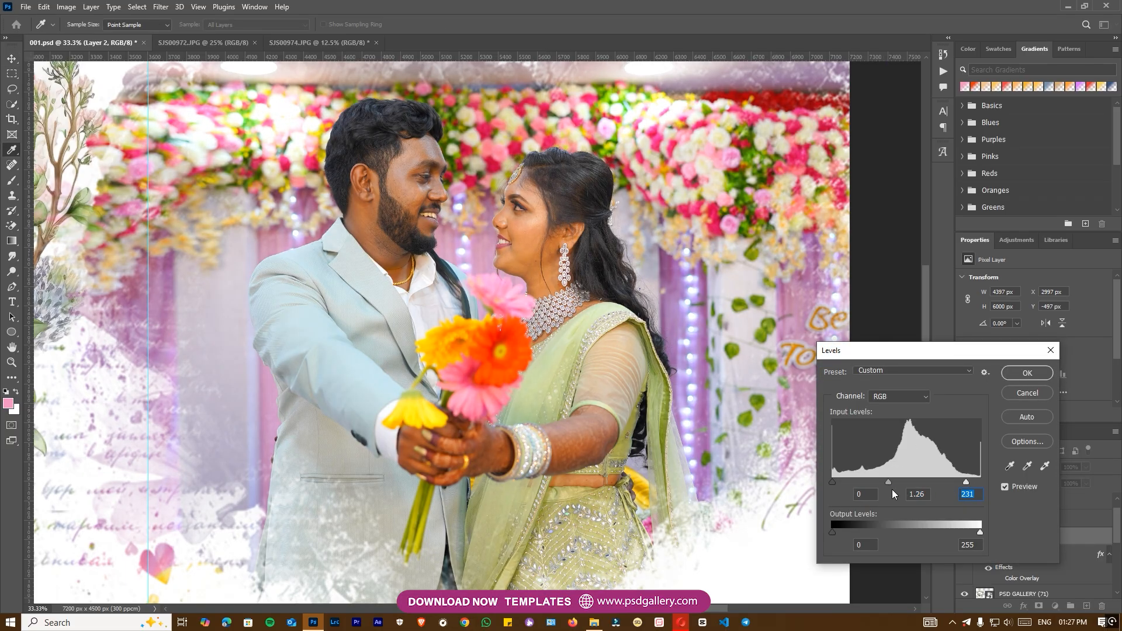
click(1006, 373)
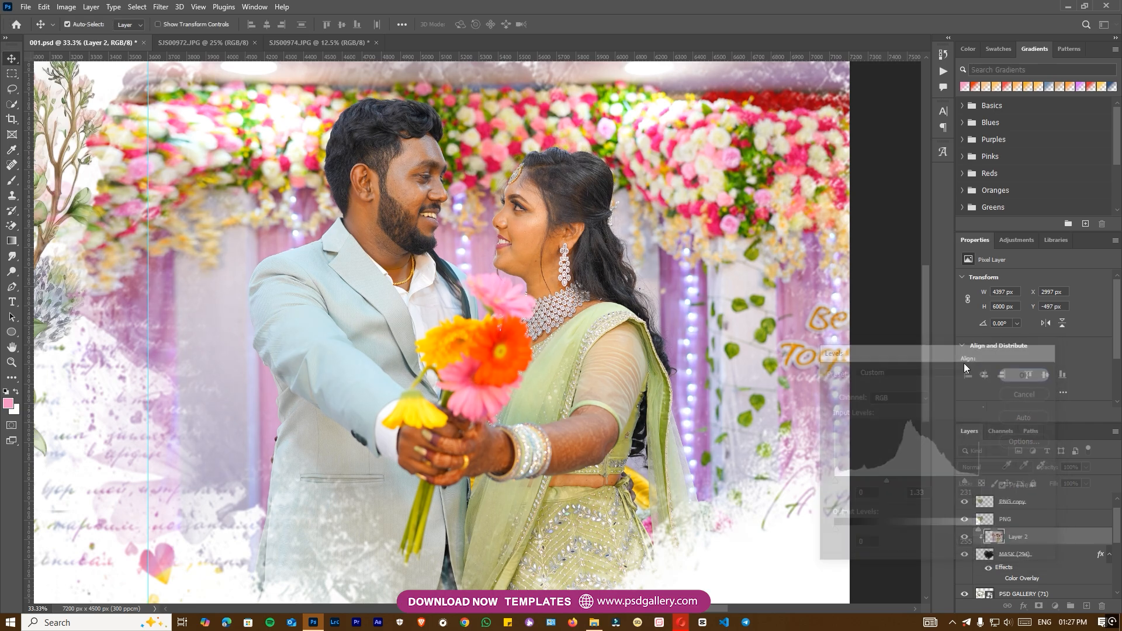
Step: Lighten the couple in Layer 2 using the Dodge tool with a 1200 px brush, midtones range and 50% exposure
click(11, 272)
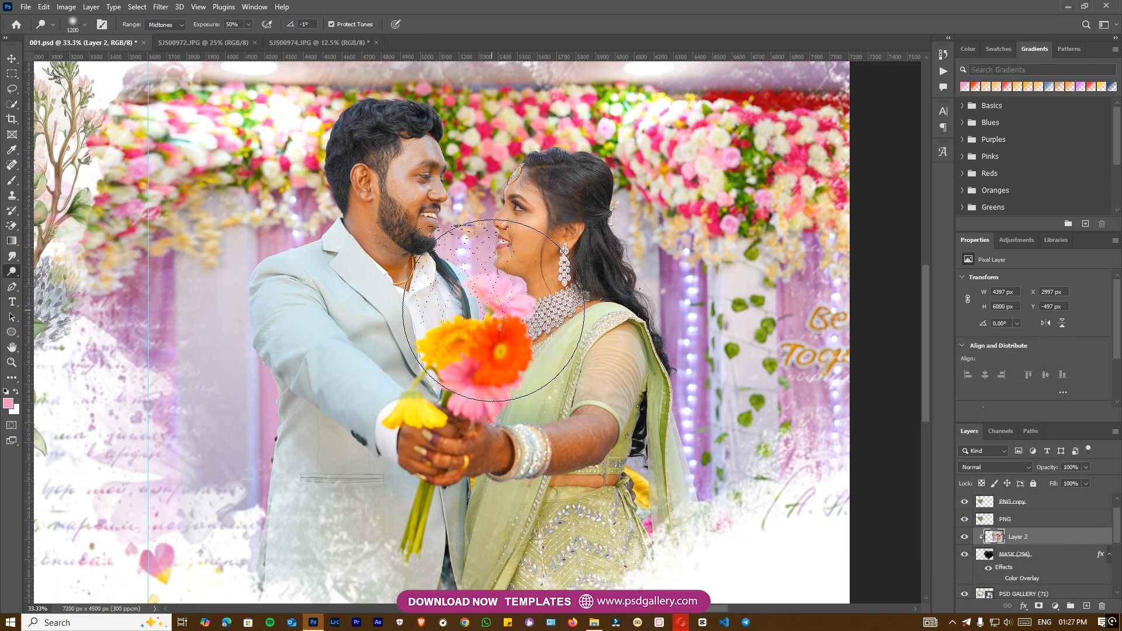
scroll(643, 460, down, 1)
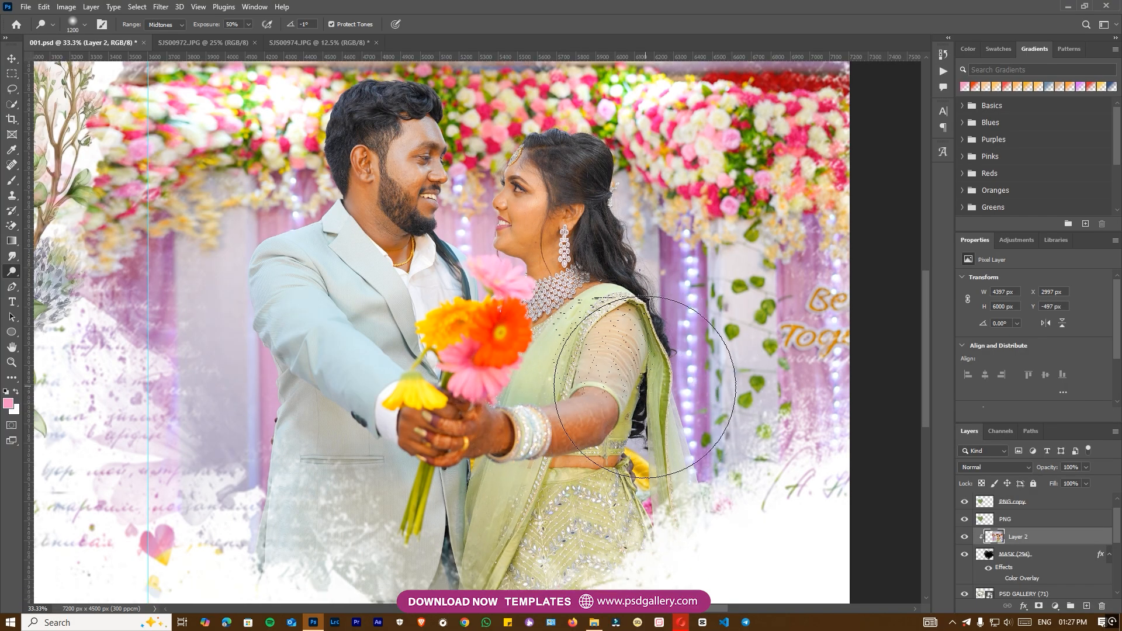
key(ctrl+plus)
key(ctrl+plus)
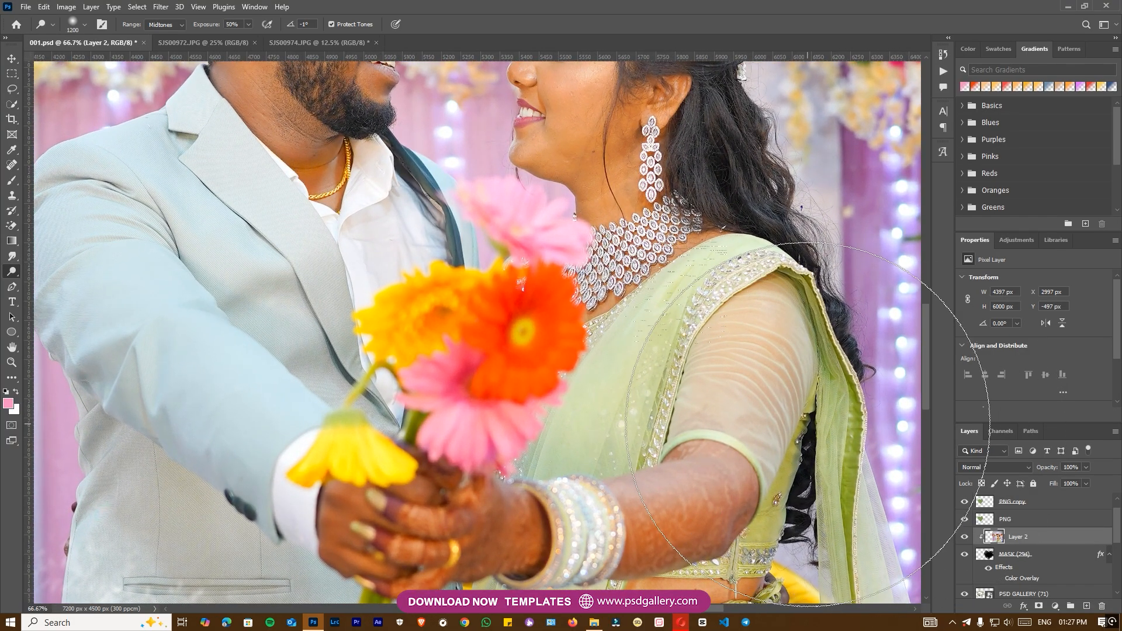
key(ctrl+minus)
key(ctrl+minus)
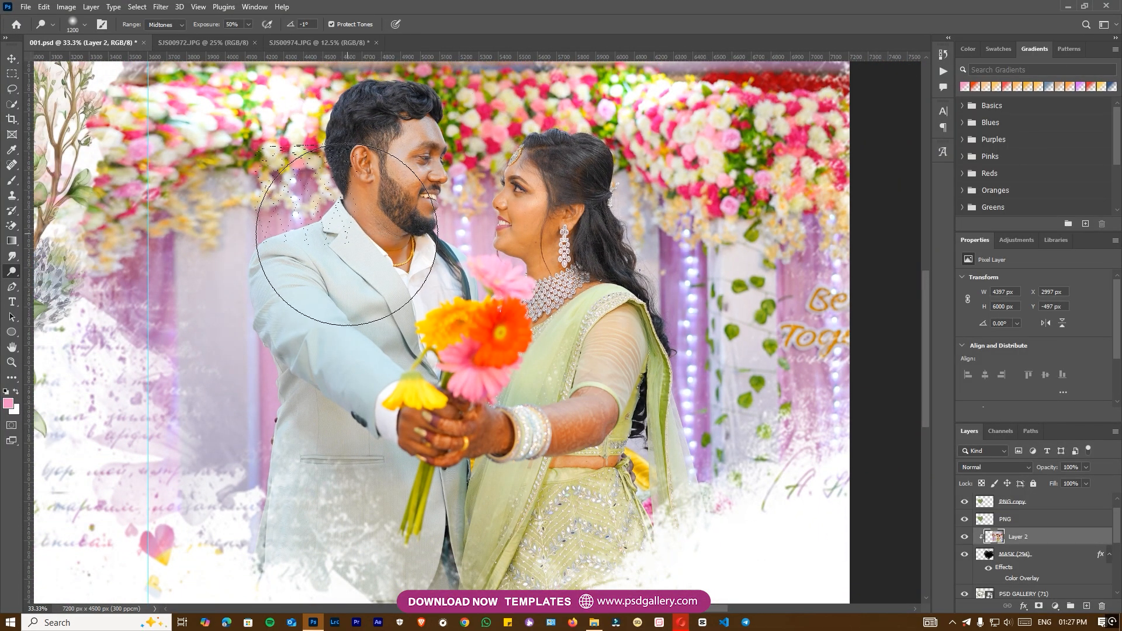
Step: Select the man's face and neck in Layer 2 with Quick Selection, brighten them with Levels, and deselect
key(ctrl+minus)
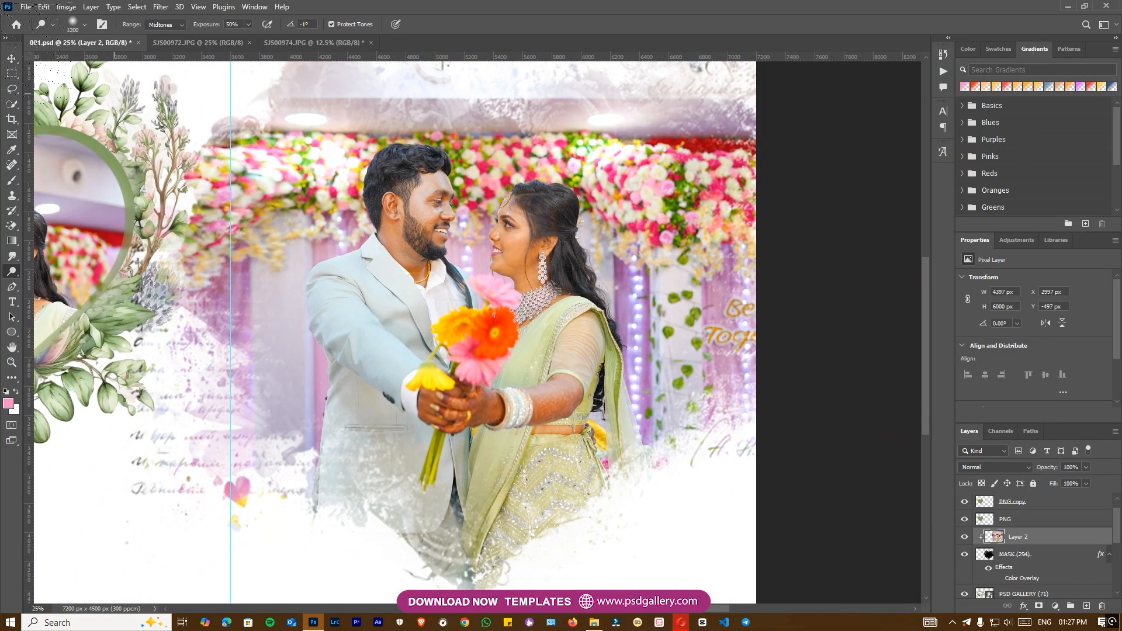
click(13, 105)
drag(404, 232, 413, 261)
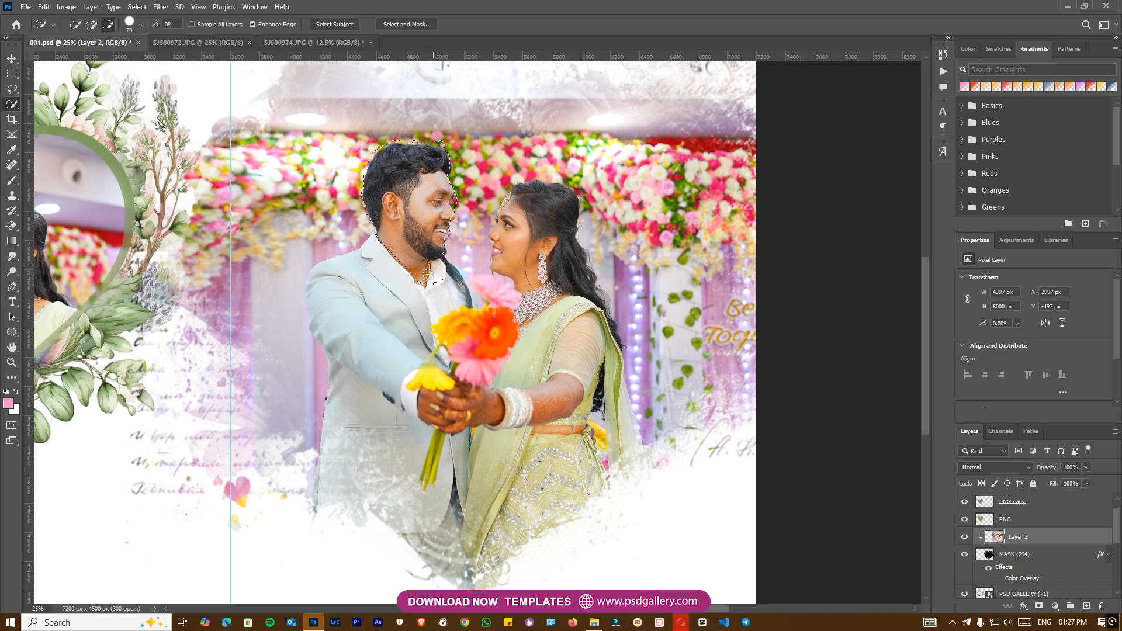
key(ctrl+l)
drag(979, 482, 964, 480)
click(1026, 375)
key(ctrl+d)
scroll(498, 334, down, 2)
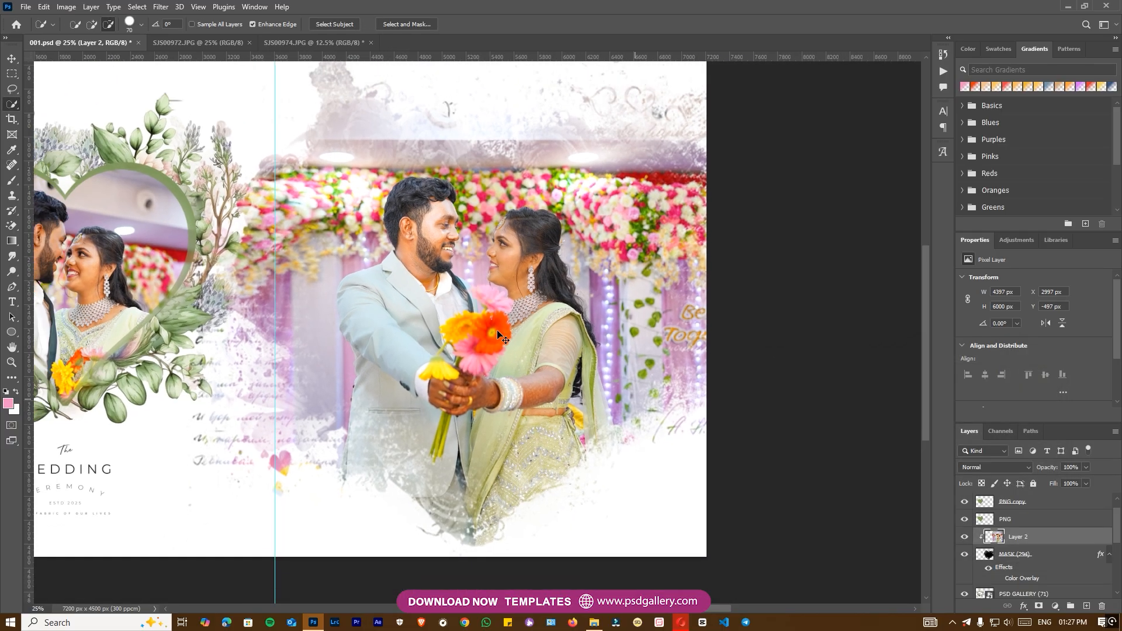
scroll(526, 318, up, 2)
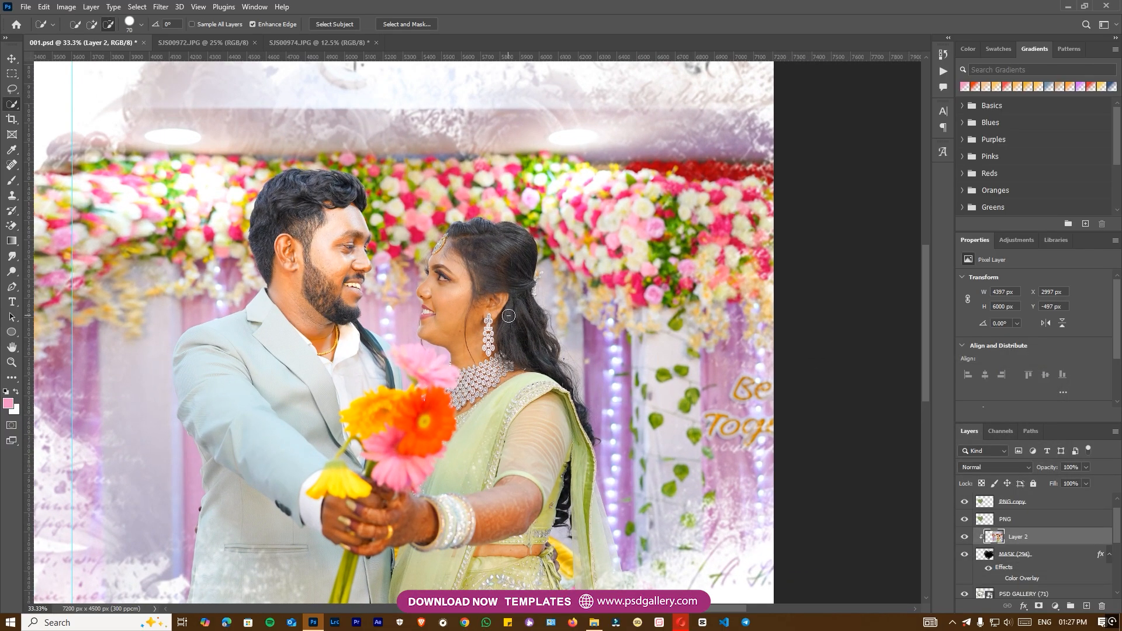
Step: Run the Skin Retouching action on Layer 2, accepting a High Pass radius of 17.0 and a Gaussian Blur radius of 2.0 pixels
key(v)
drag(451, 305, 531, 298)
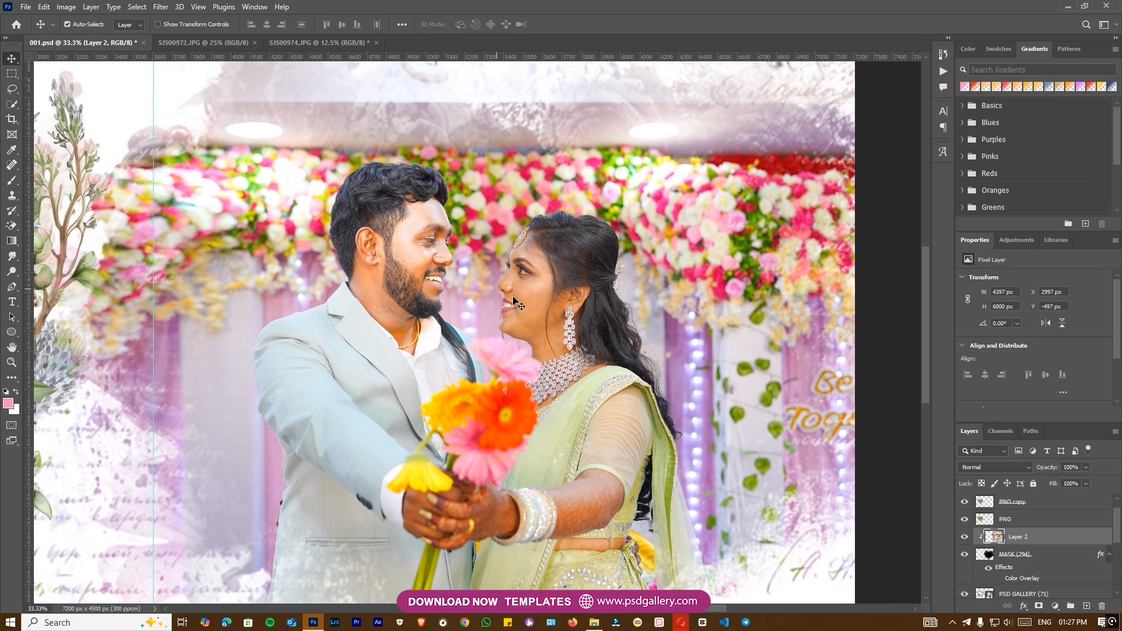
key(o)
key(v)
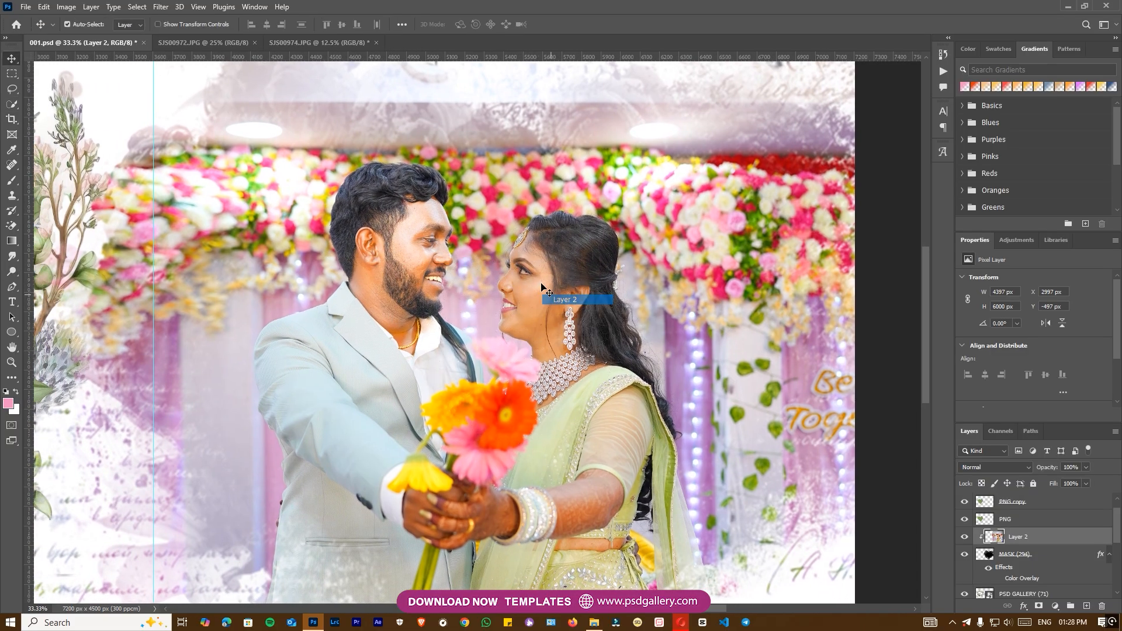
click(253, 7)
click(263, 87)
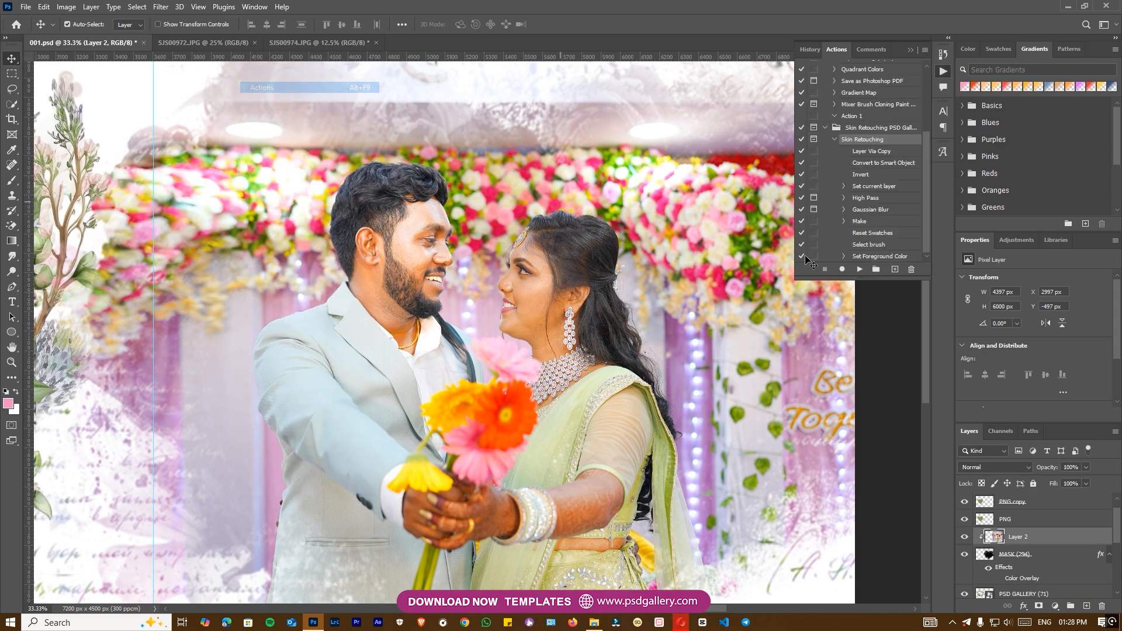
click(860, 269)
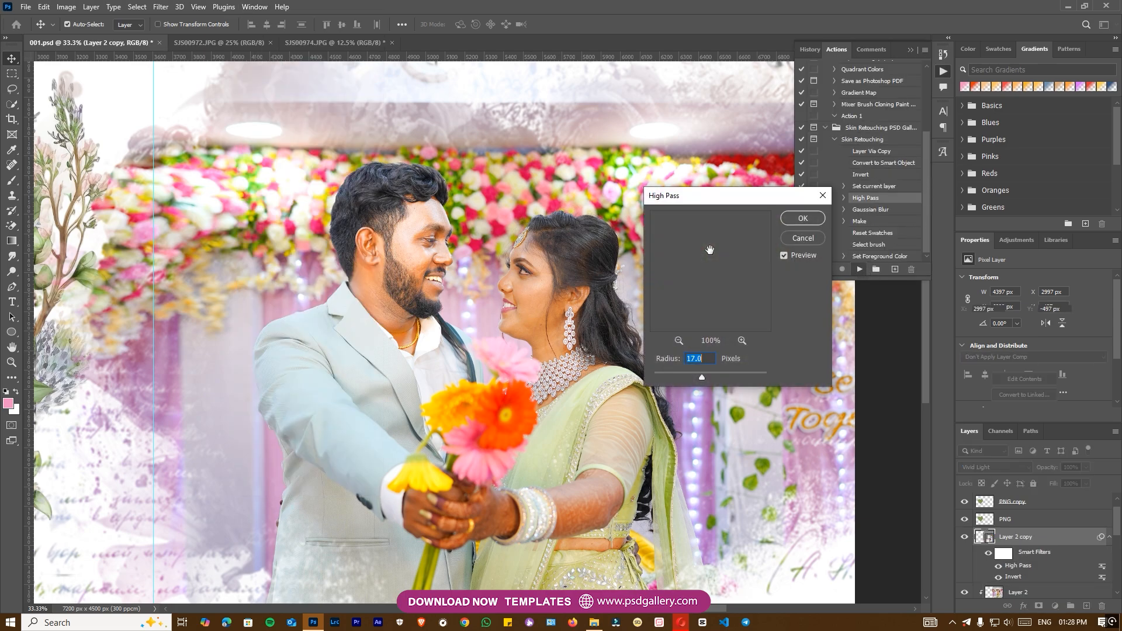
click(803, 218)
click(752, 320)
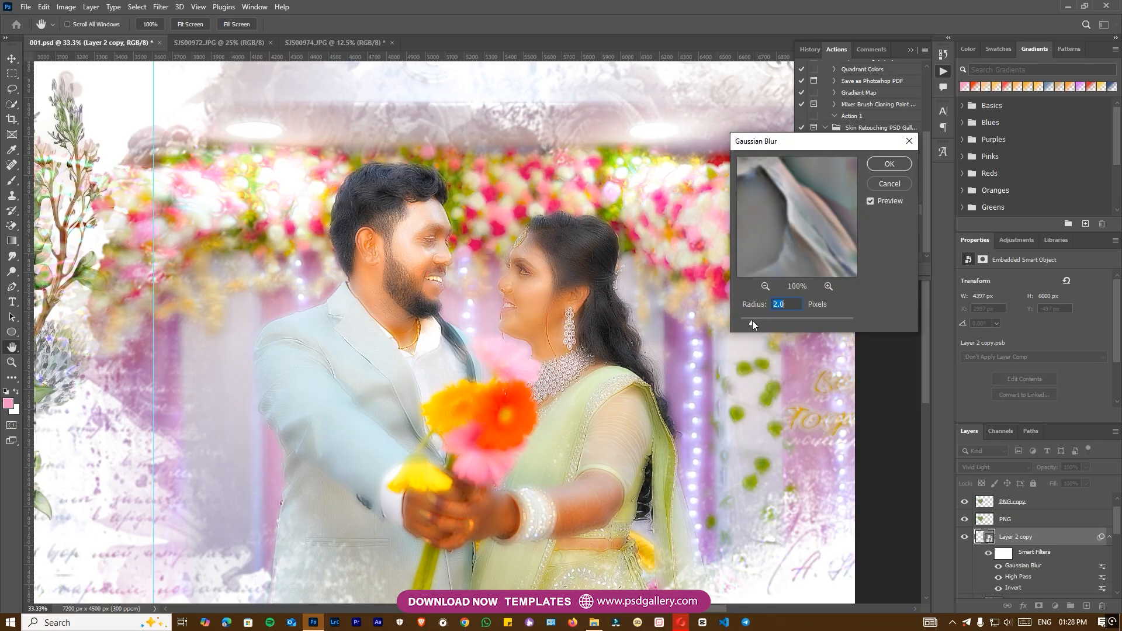
click(889, 166)
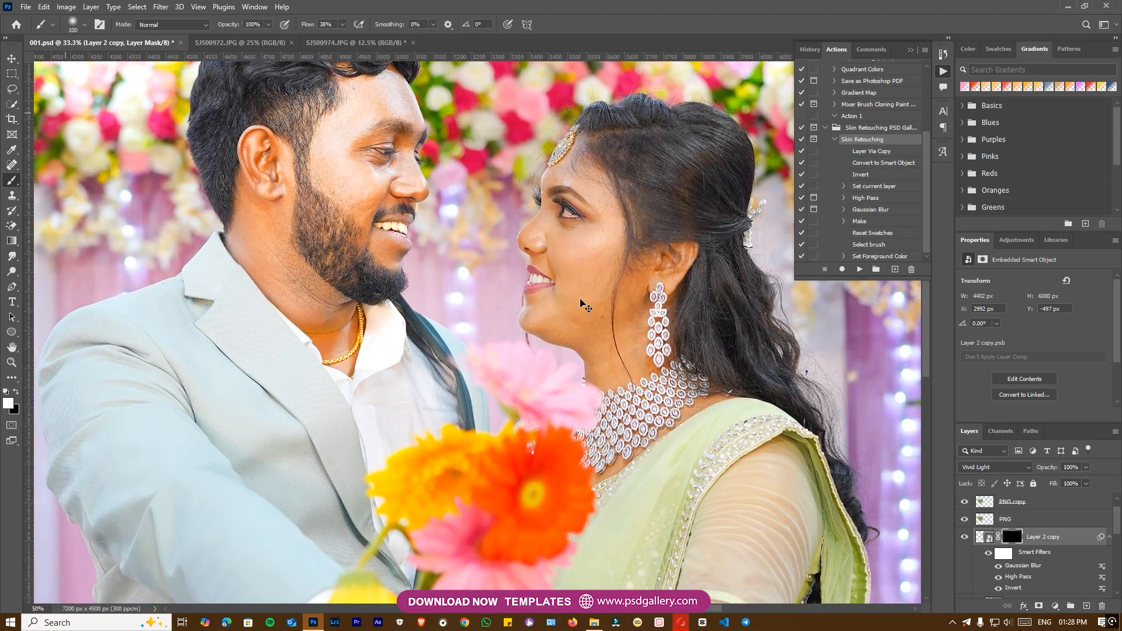
Step: Smooth the woman's facial skin by painting white on the Layer 2 copy mask with a soft brush of about 50 px at 38% flow
scroll(581, 299, up, 3)
key(bracketleft)
key(bracketleft)
key(bracketleft)
key(bracketleft)
key(bracketleft)
key(bracketleft)
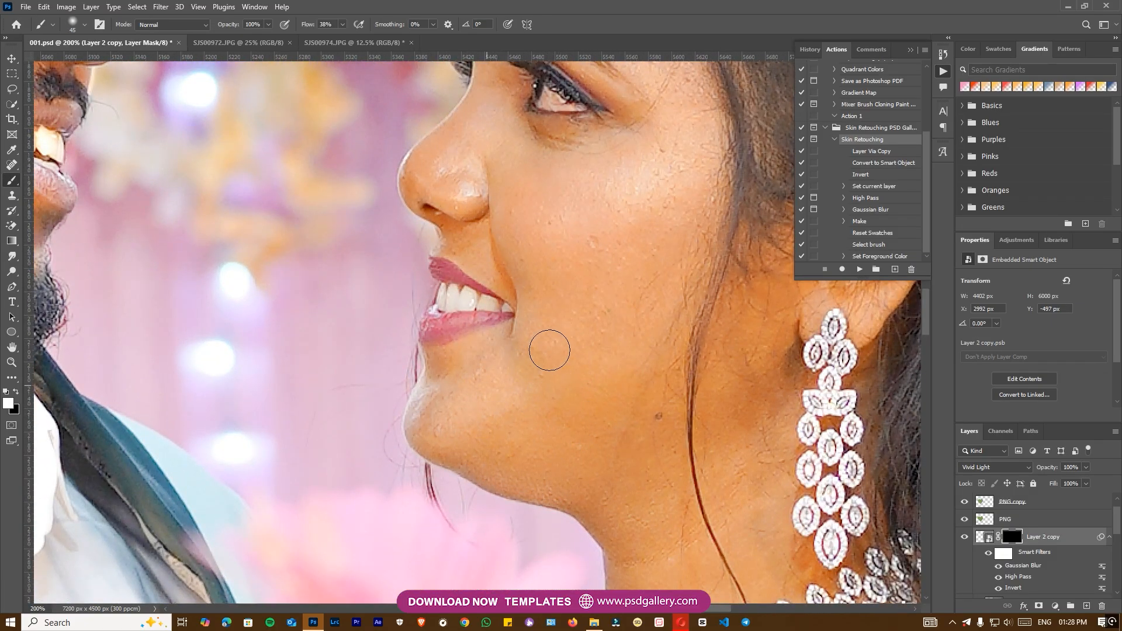
key(bracketright)
drag(664, 248, 648, 480)
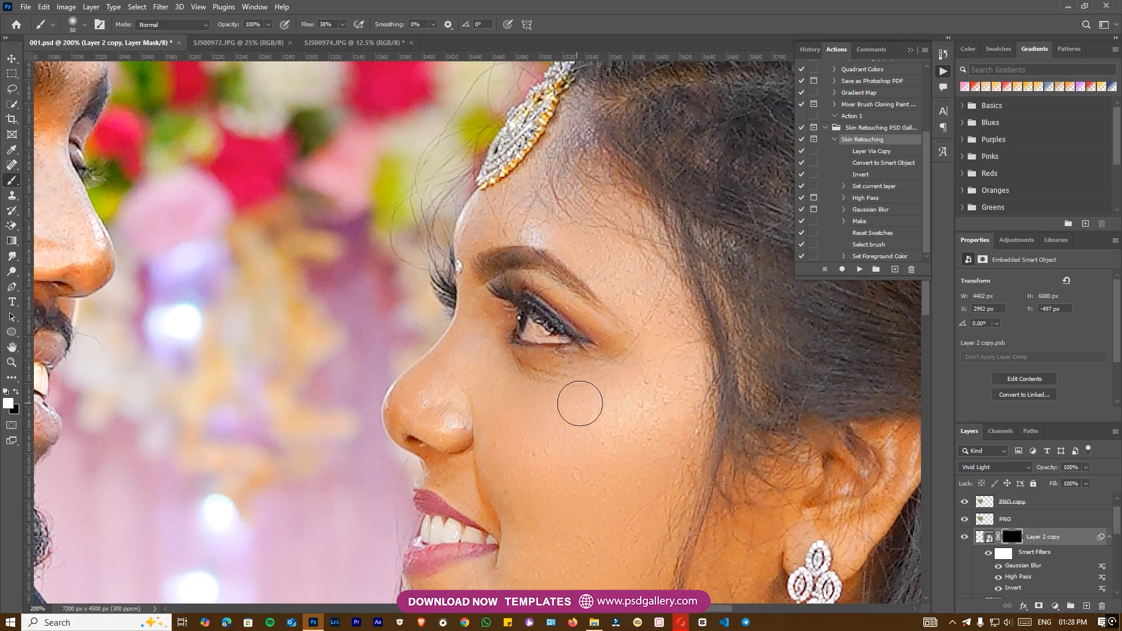
key(ctrl+minus)
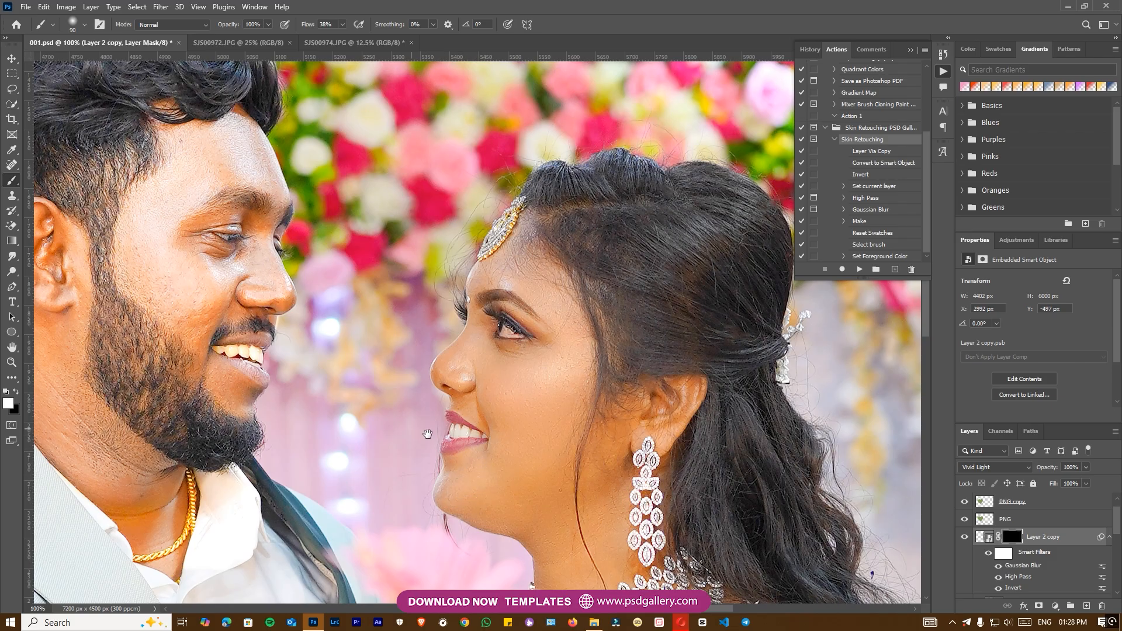
Step: Smooth the man's face and neck by painting white on the Layer 2 copy mask with a soft brush between 50 and 100 px
scroll(426, 432, left, 3)
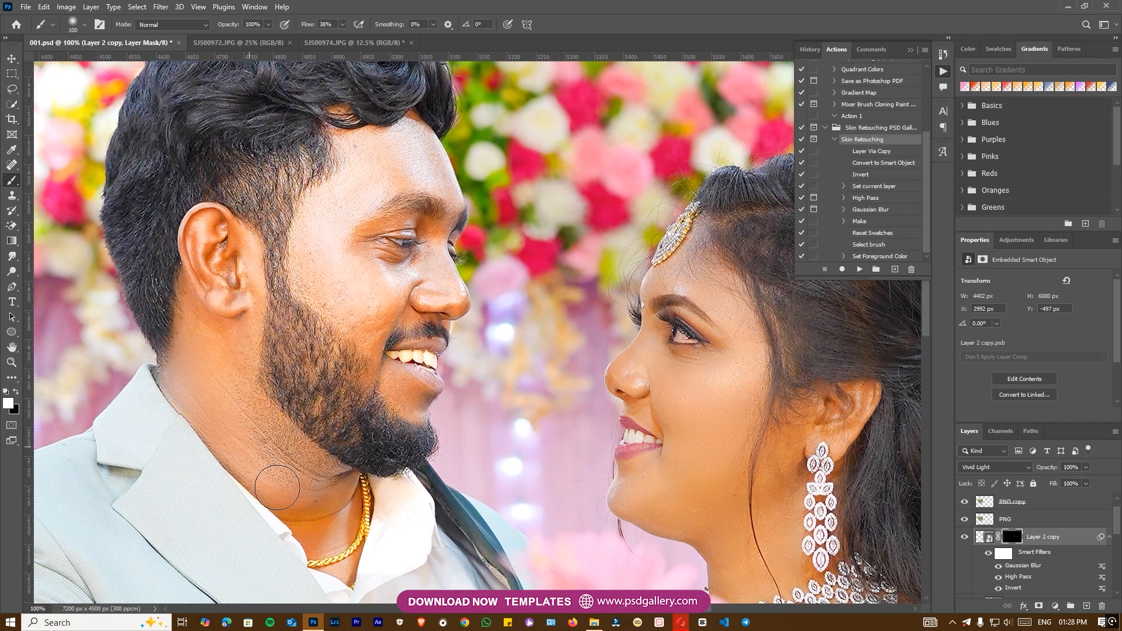
key(bracketright)
key(bracketright)
key(bracketleft)
key(bracketleft)
key(bracketleft)
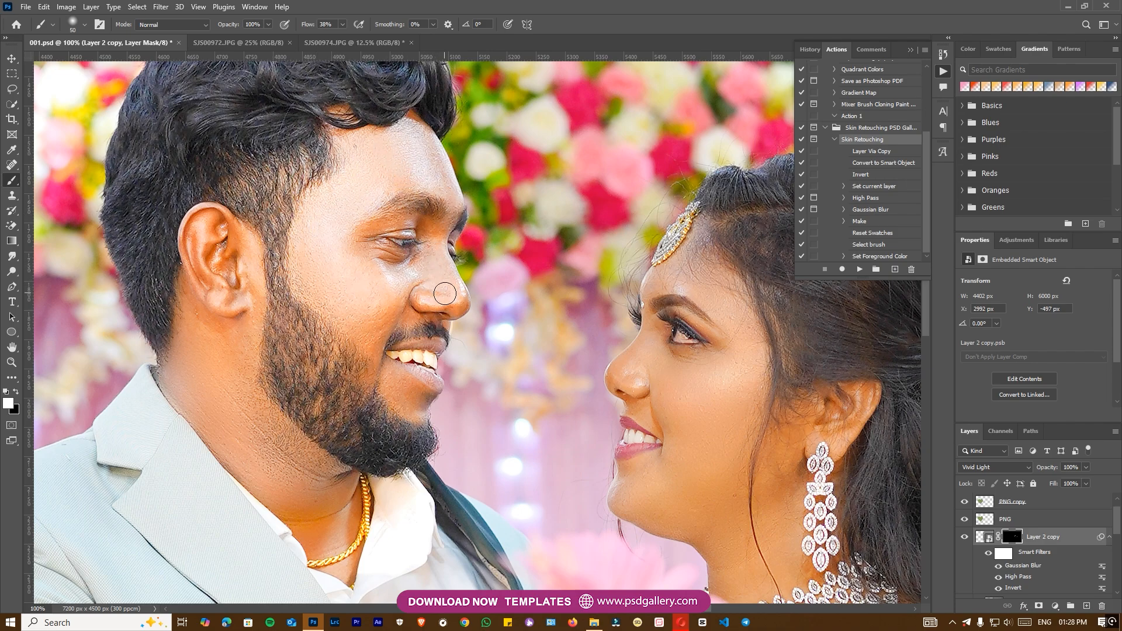
key(bracketright)
key(ctrl+minus)
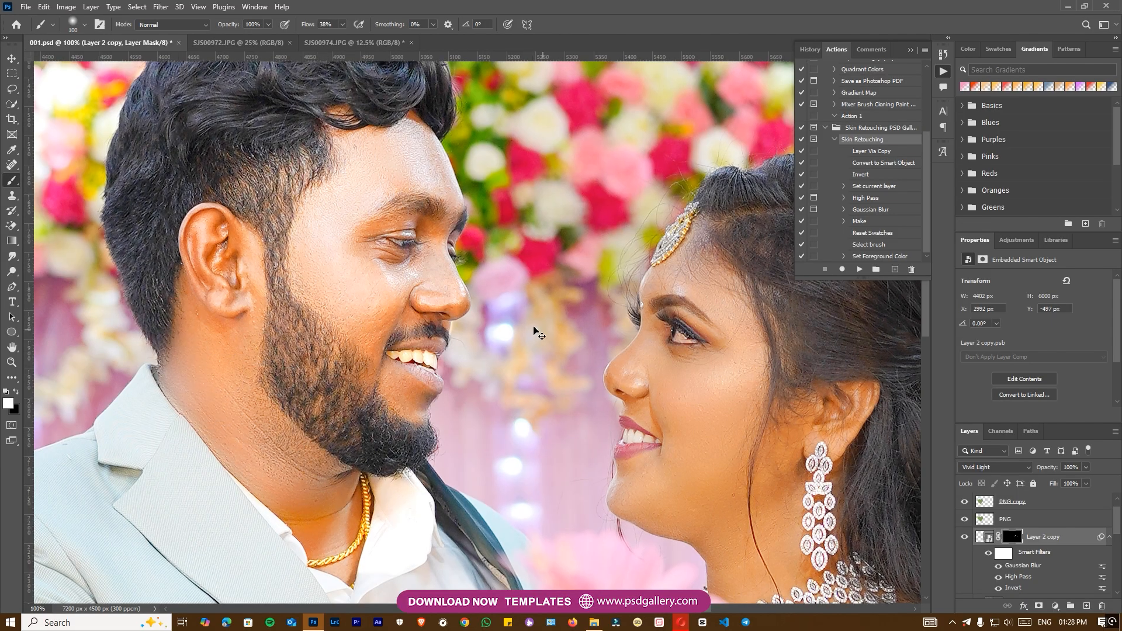
key(ctrl+minus)
key(ctrl+minus)
key(ctrl+minus)
drag(487, 295, 461, 170)
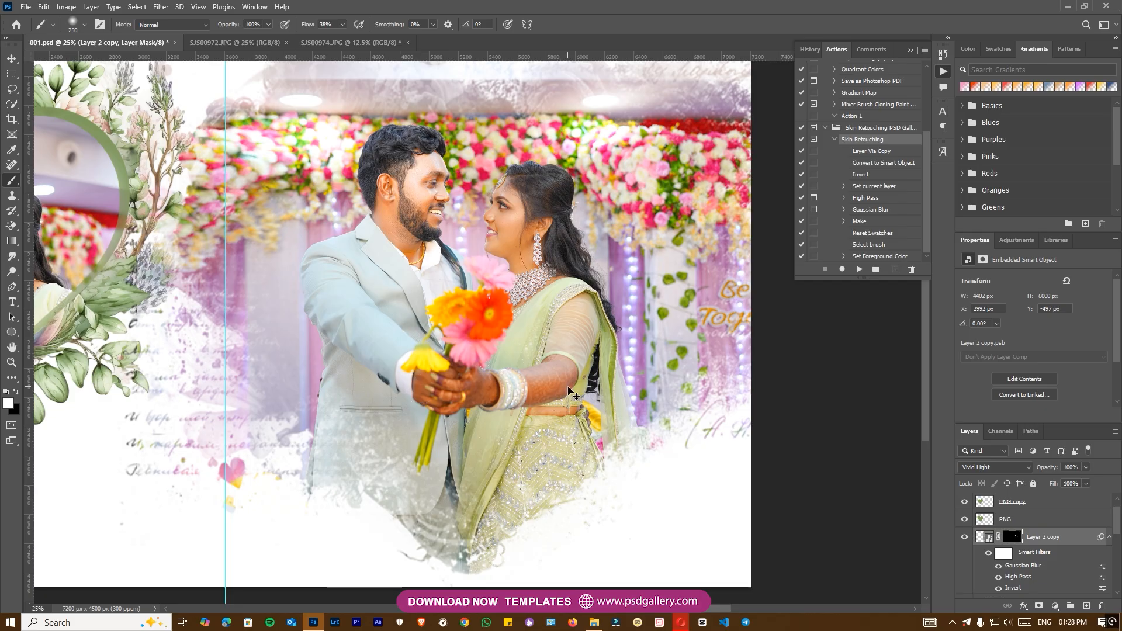
key(ctrl+minus)
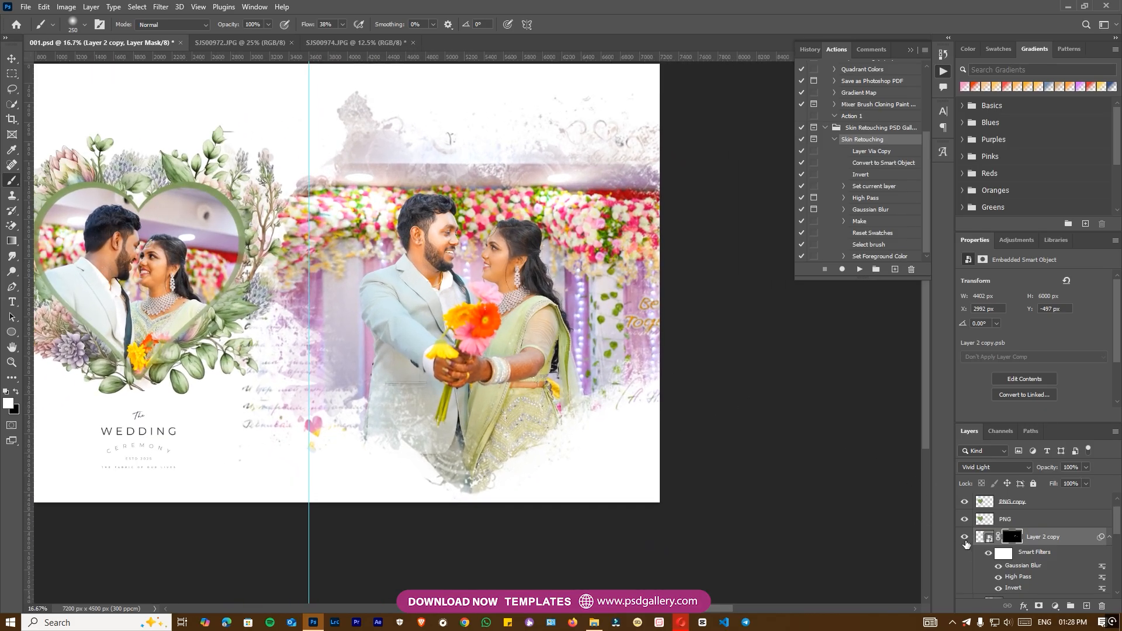
Step: Release Layer 2 from its clipping mask, merge it with Layer 2 copy, and clip the merged photo to the brush-splash mask
scroll(1030, 590, down, 1)
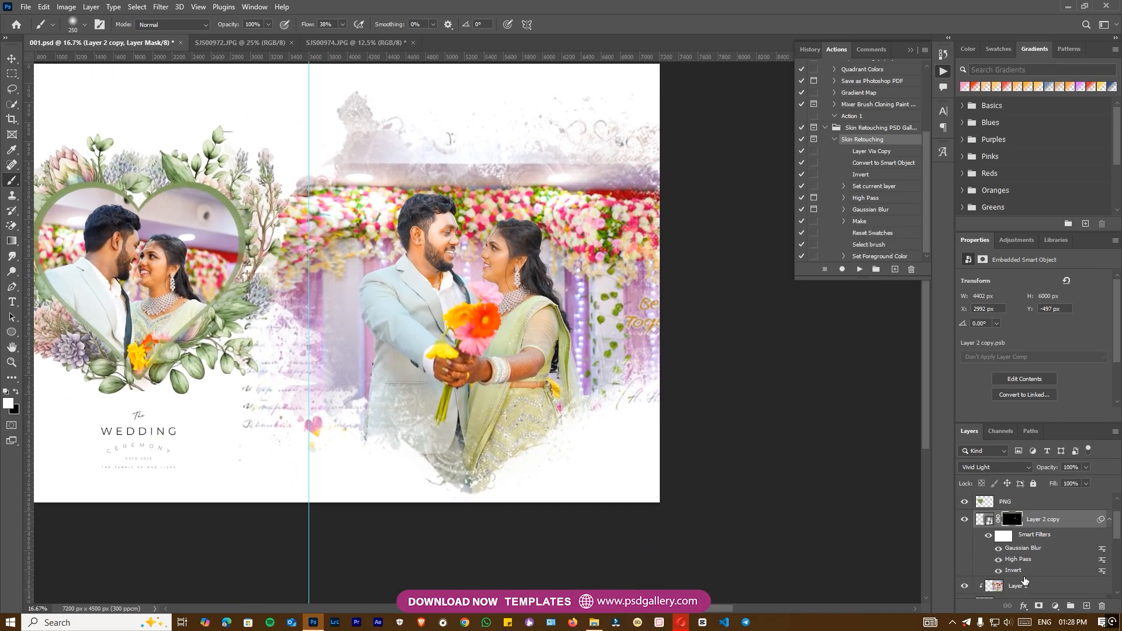
right_click(1026, 587)
click(1006, 316)
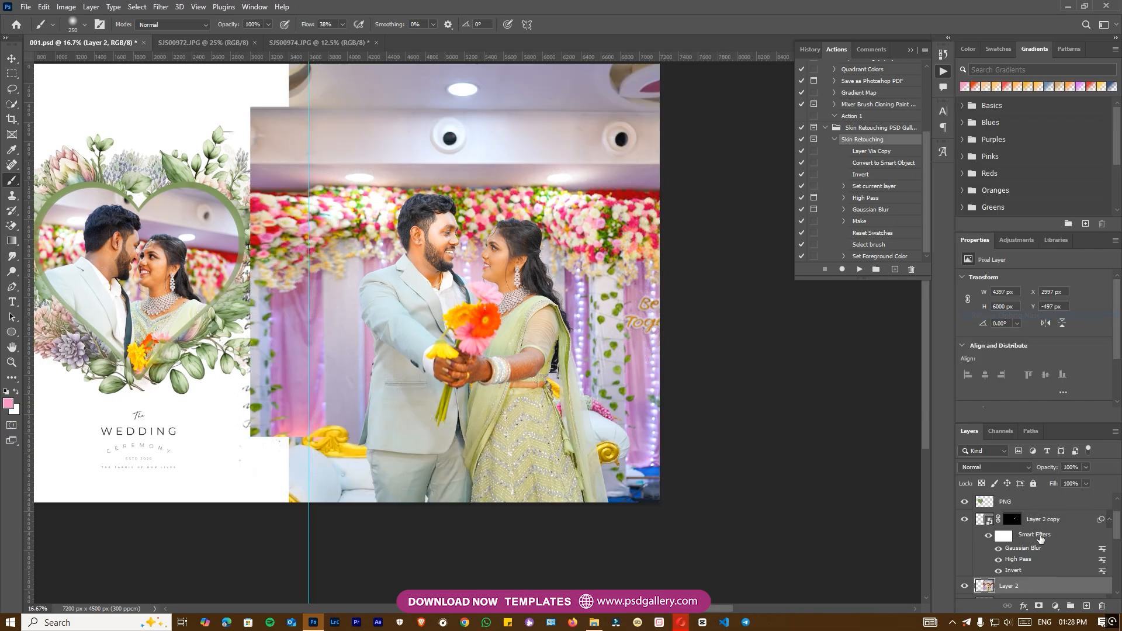
right_click(1052, 524)
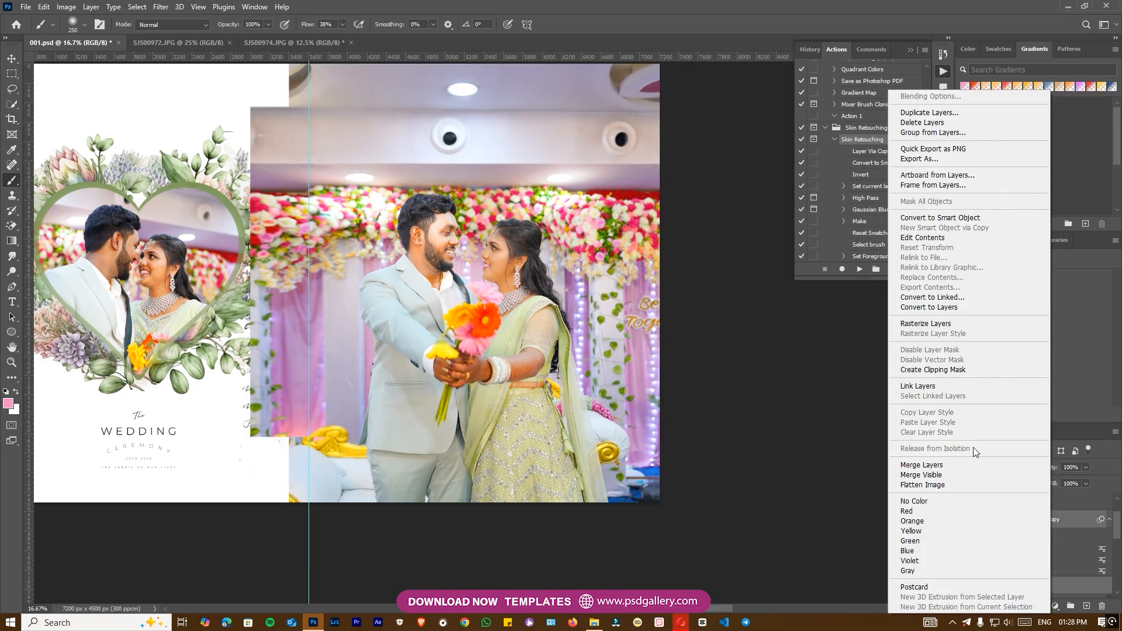
click(940, 466)
key(ctrl+alt+g)
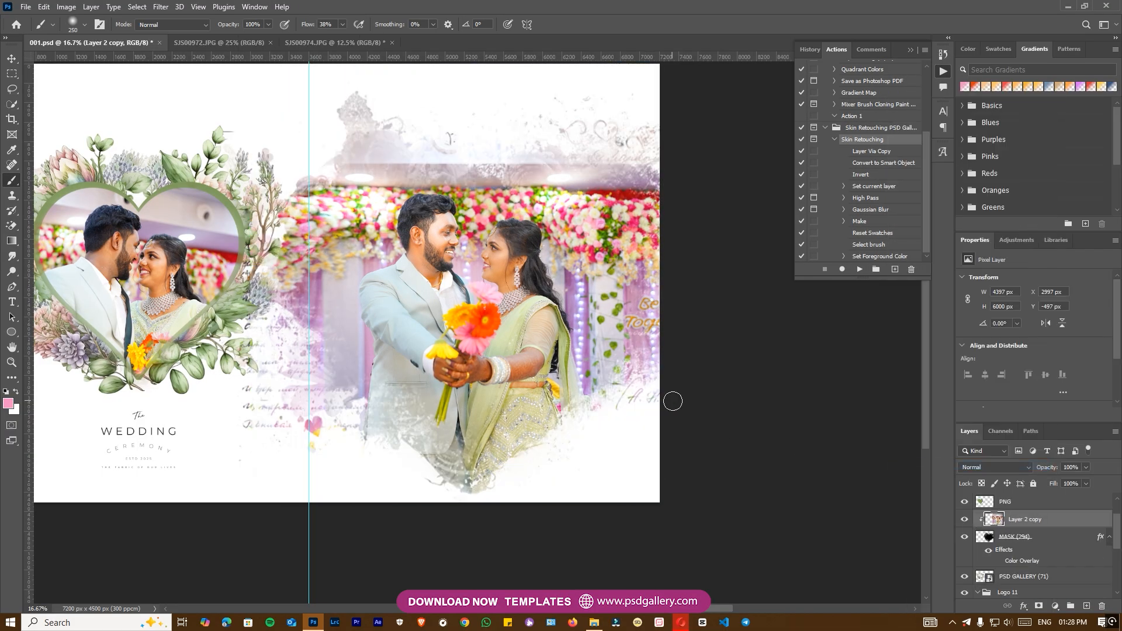
Step: Open the merged Layer 2 copy photo in the Camera Raw Filter and set Temperature to -15 and Blacks to +43
key(ctrl+minus)
drag(638, 248, 640, 286)
key(ctrl+plus)
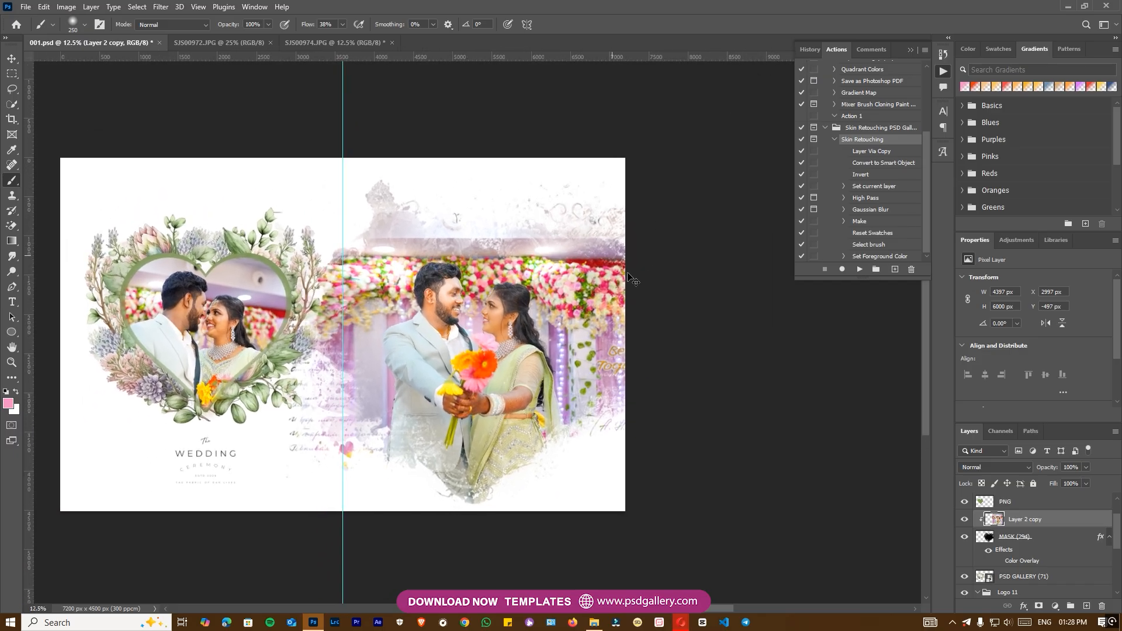
drag(292, 358, 359, 372)
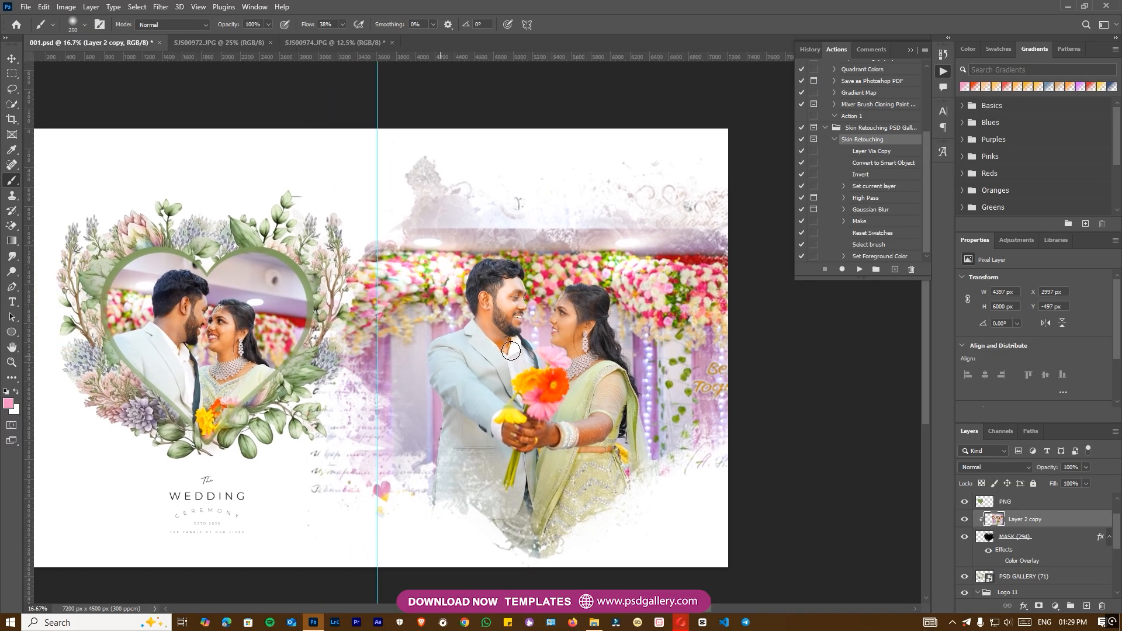
key(v)
right_click(583, 338)
click(587, 347)
drag(585, 352, 535, 335)
key(ctrl+plus)
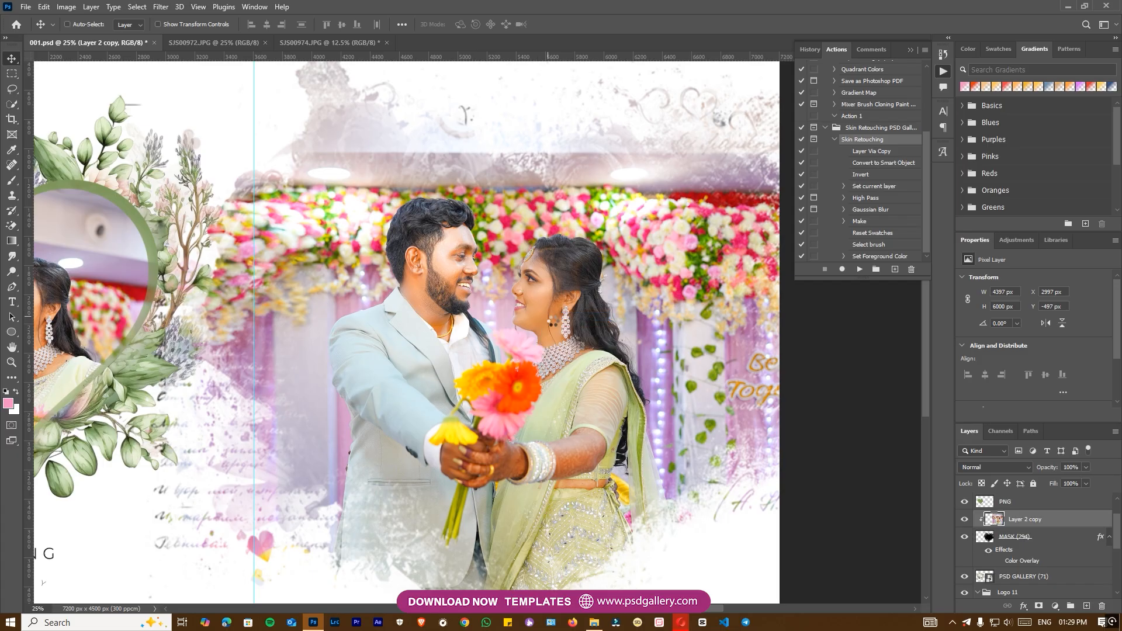
key(ctrl+shift+a)
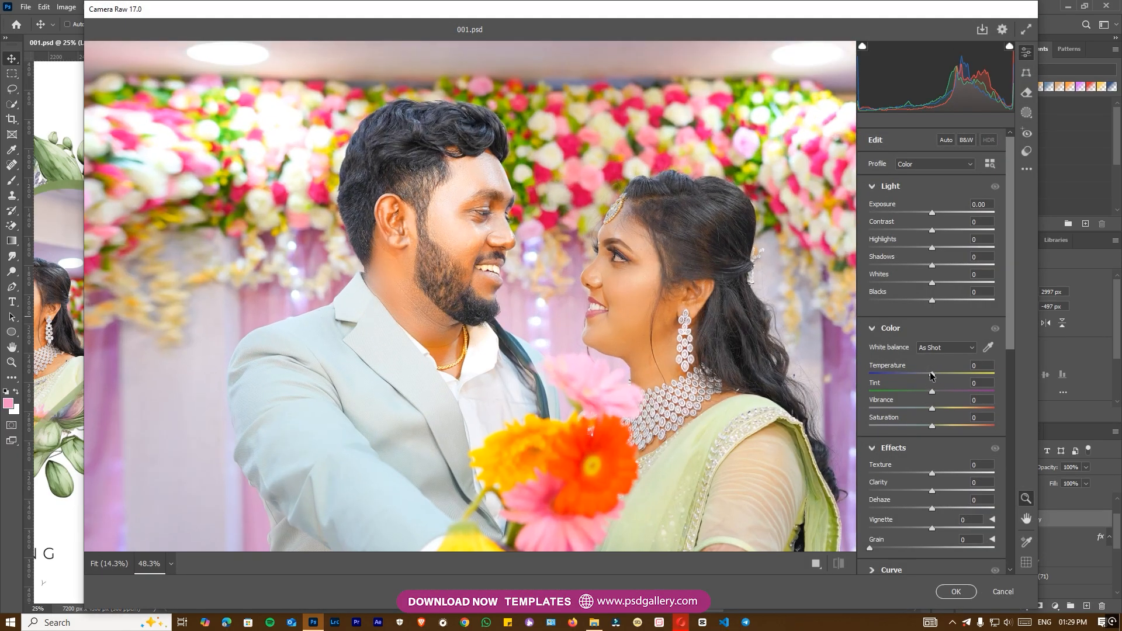
drag(933, 374, 923, 374)
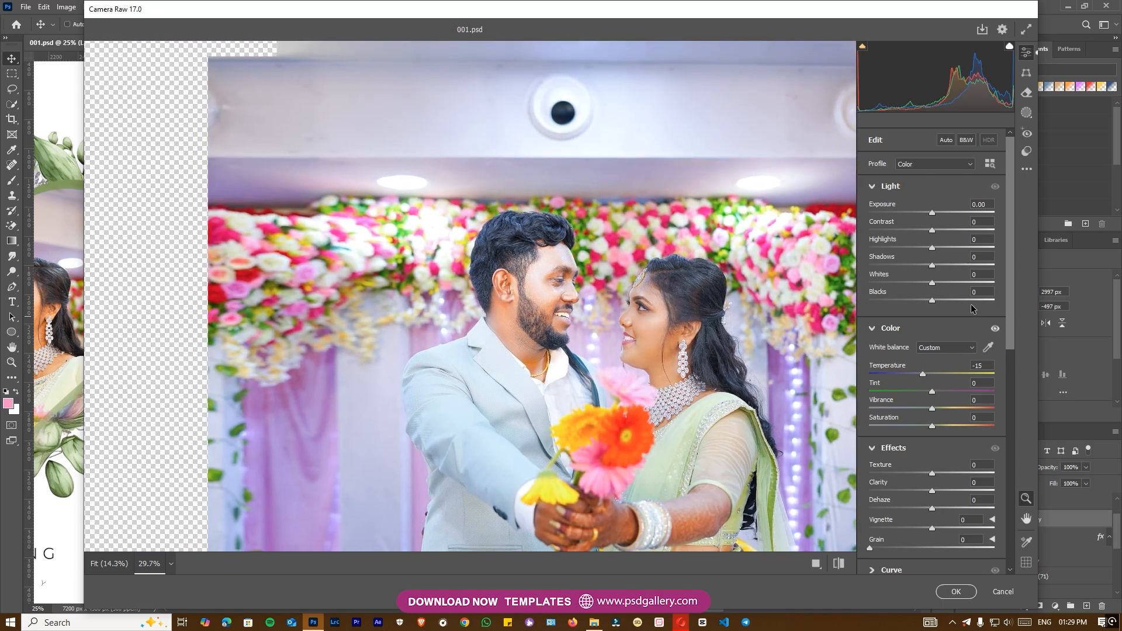
drag(932, 300, 960, 300)
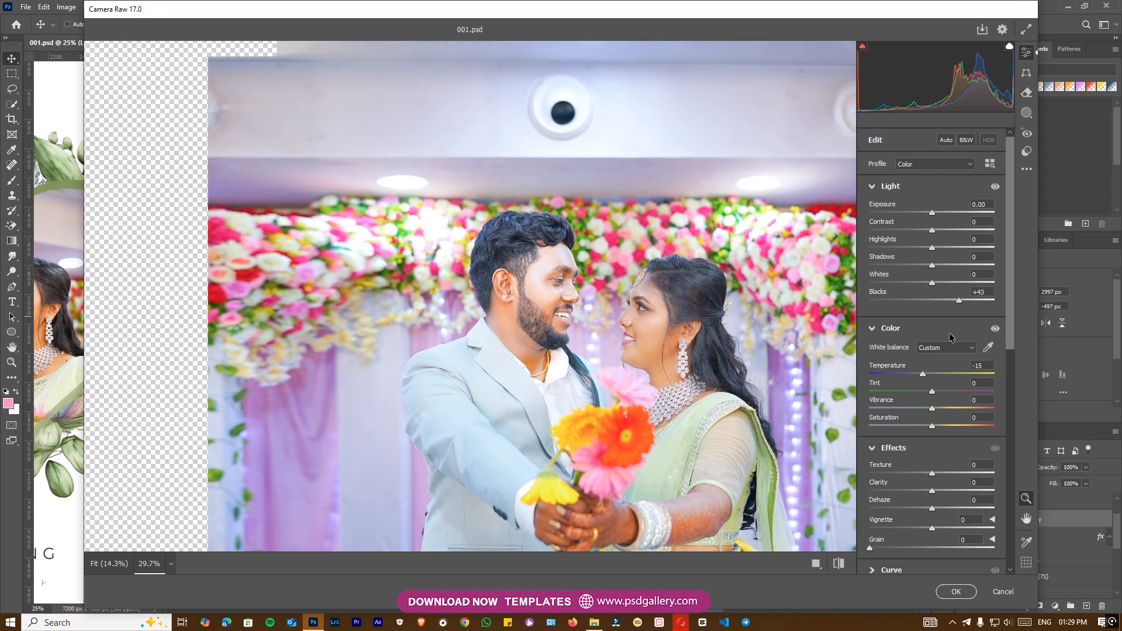
Step: Set Noise Reduction to 20 and Color Noise Reduction to 76, raise the Whites, and apply the Camera Raw adjustments
scroll(905, 456, down, 10)
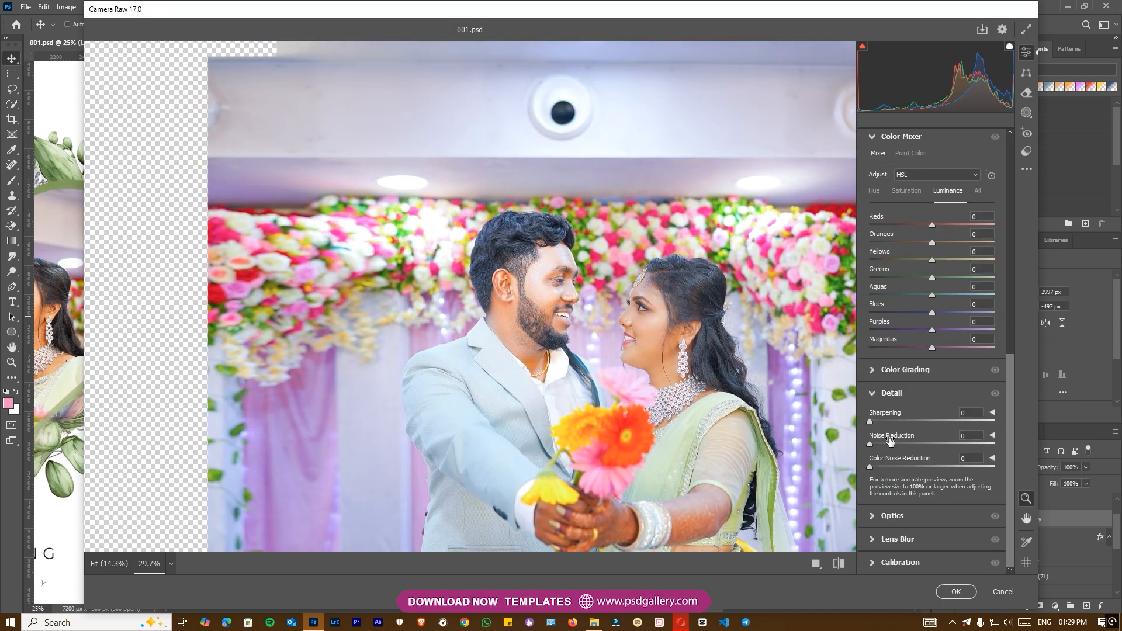
scroll(778, 436, down, 3)
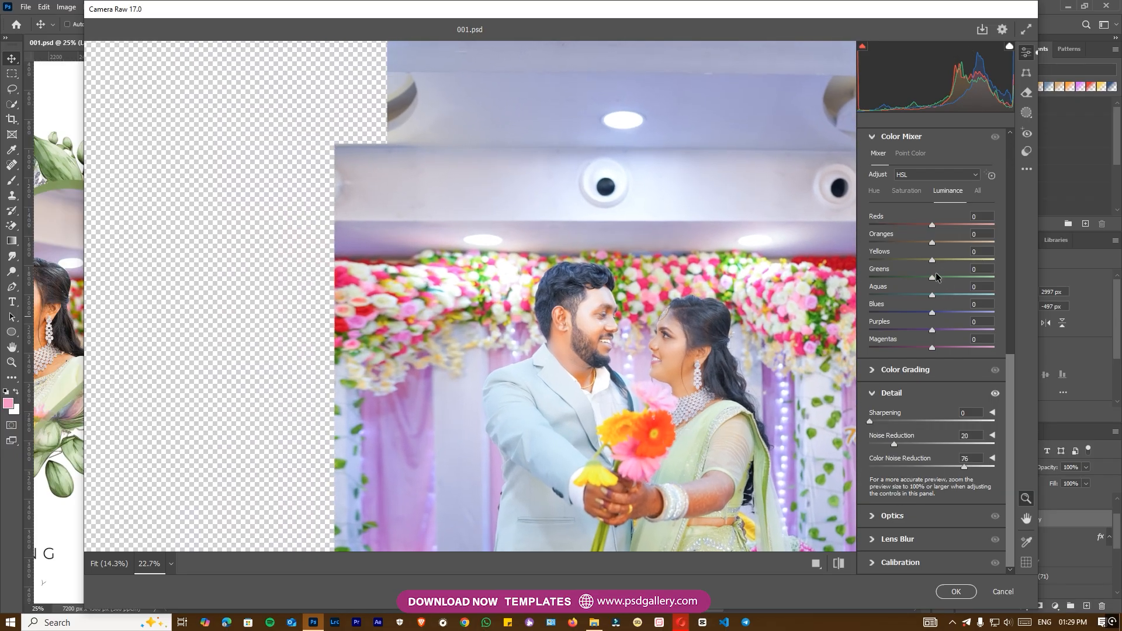
scroll(935, 322, up, 5)
scroll(935, 313, up, 2)
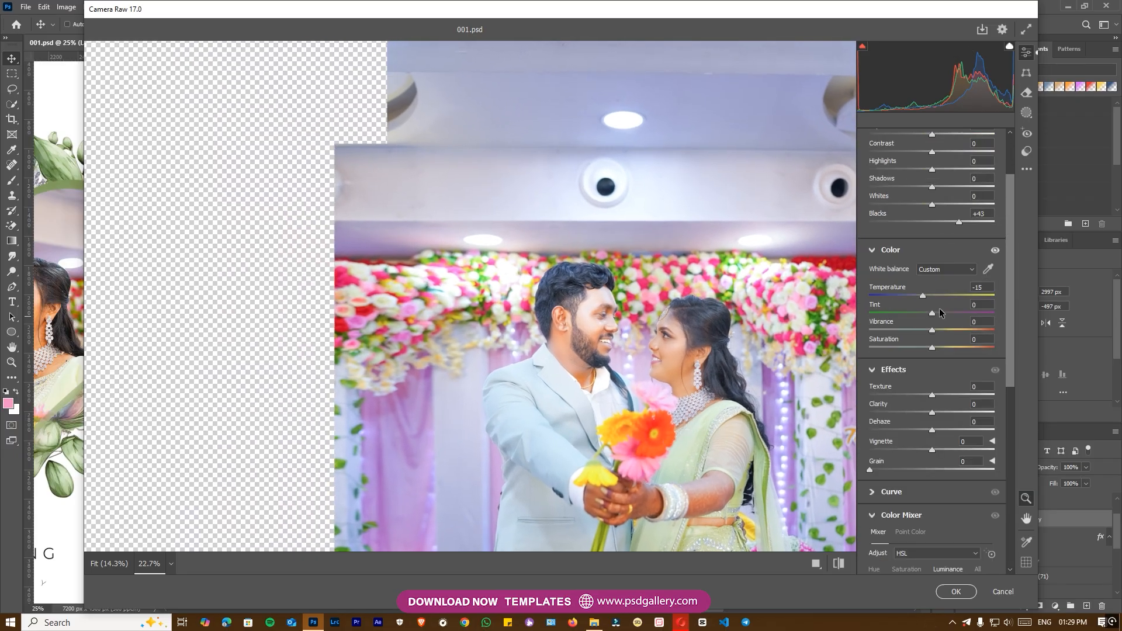
mouse_move(935, 204)
mouse_down()
mouse_move(964, 205)
mouse_move(952, 204)
mouse_up()
click(994, 594)
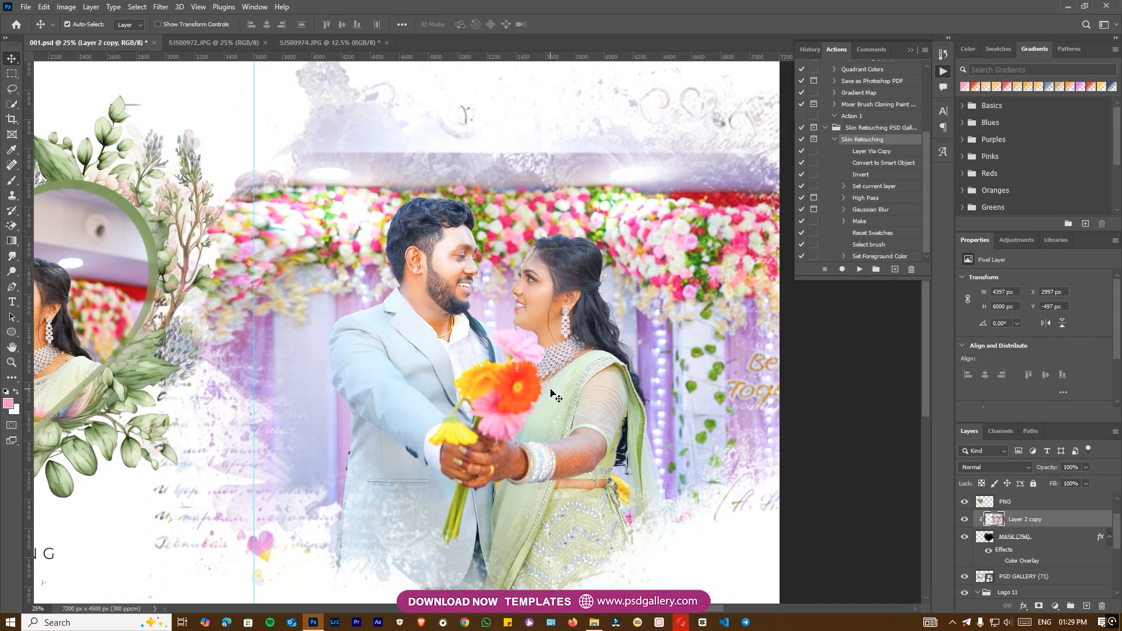
Step: Lighten the couple's clothes and the surrounding backdrop in Layer 2 copy using the Dodge tool at 1200 px, midtones range and 50% exposure
key(o)
click(430, 304)
drag(496, 476, 578, 496)
scroll(578, 495, left, 10)
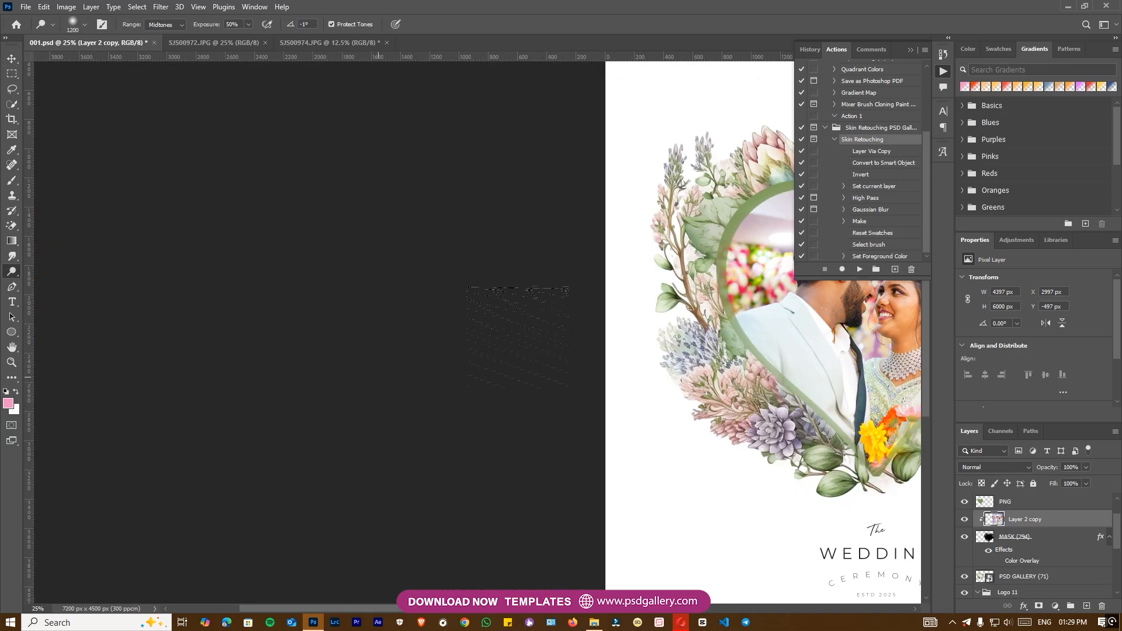
drag(725, 350, 432, 352)
mouse_move(498, 444)
mouse_down()
mouse_move(484, 493)
mouse_move(316, 415)
mouse_up()
mouse_move(309, 345)
mouse_down()
mouse_move(299, 257)
mouse_move(248, 309)
mouse_up()
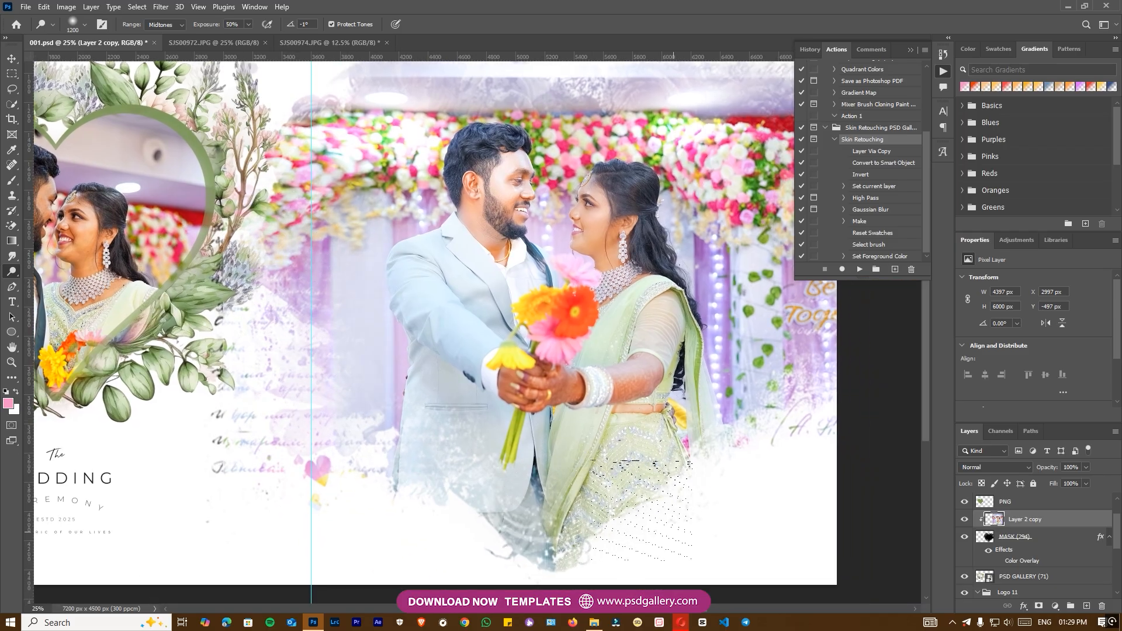
drag(673, 532, 546, 523)
drag(709, 399, 607, 431)
drag(551, 250, 559, 252)
drag(625, 286, 638, 403)
drag(696, 293, 692, 406)
drag(687, 253, 695, 338)
drag(611, 263, 728, 260)
mouse_move(625, 135)
mouse_down()
mouse_move(205, 156)
mouse_move(107, 122)
mouse_up()
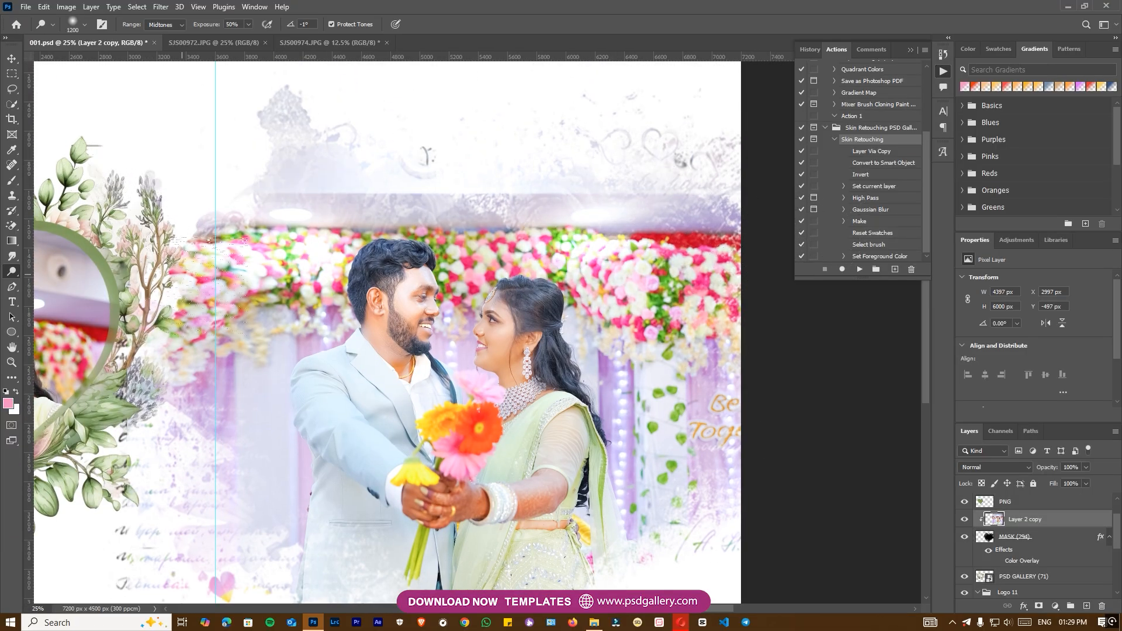
Step: Select the couple's photo on Layer 2 copy and open it in the Camera Raw Filter
drag(317, 313, 198, 334)
mouse_move(387, 403)
mouse_down()
mouse_move(546, 398)
mouse_move(519, 371)
mouse_move(395, 370)
mouse_up()
key(v)
right_click(429, 318)
click(442, 326)
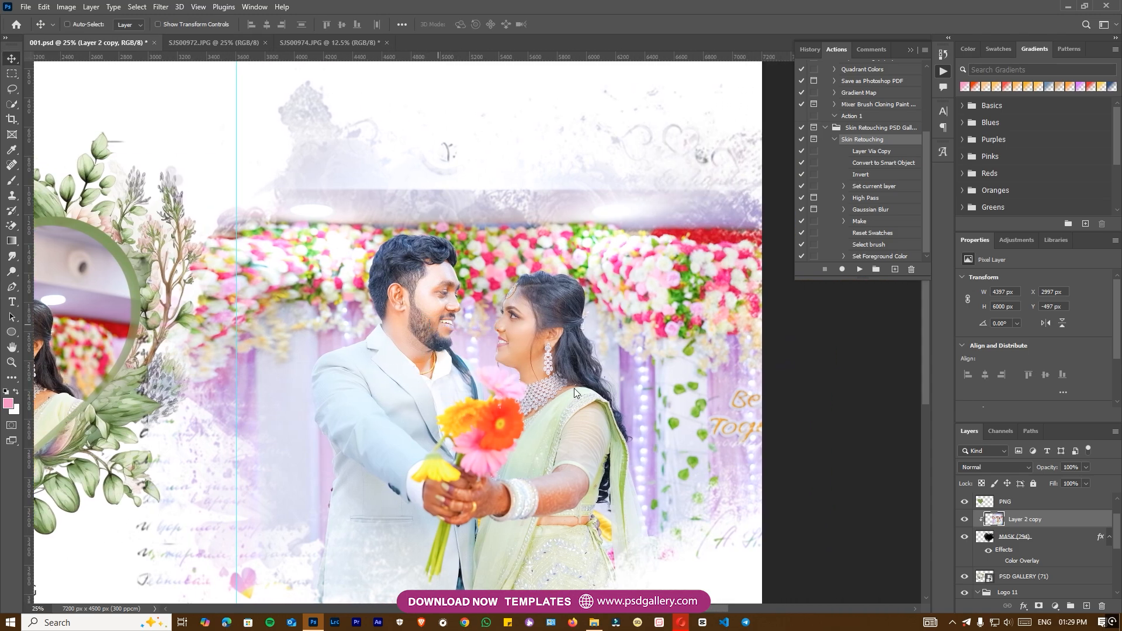
key(ctrl+shift+a)
click(782, 340)
Step: Slightly lower the Oranges saturation in the Color Mixer and apply the Camera Raw adjustment
scroll(879, 386, down, 5)
scroll(909, 325, up, 4)
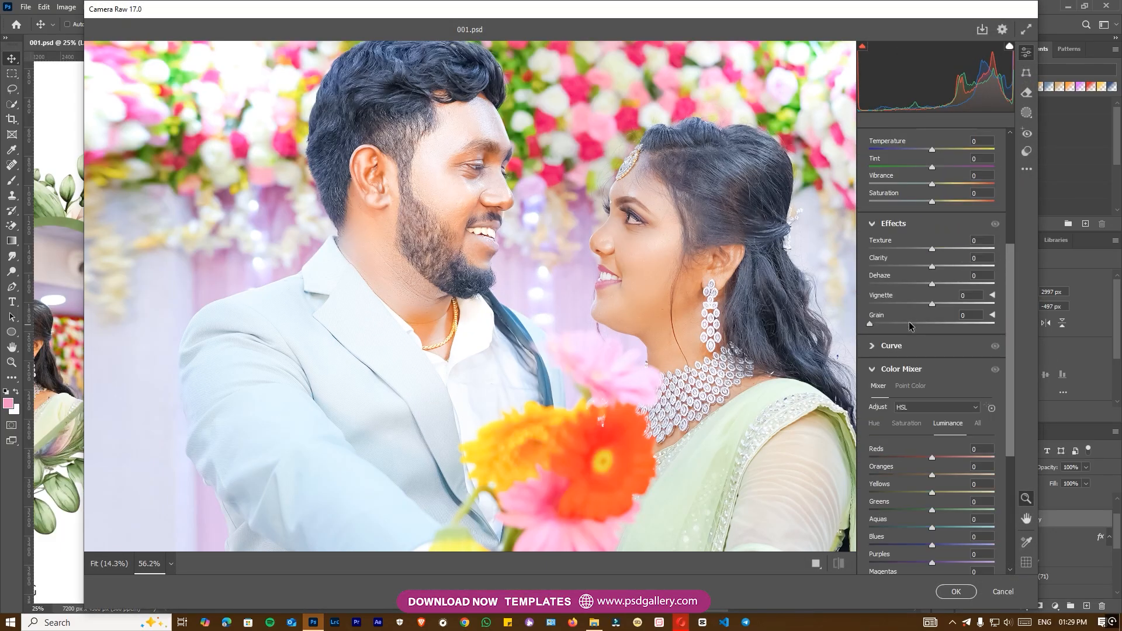
scroll(909, 325, down, 6)
scroll(910, 326, up, 1)
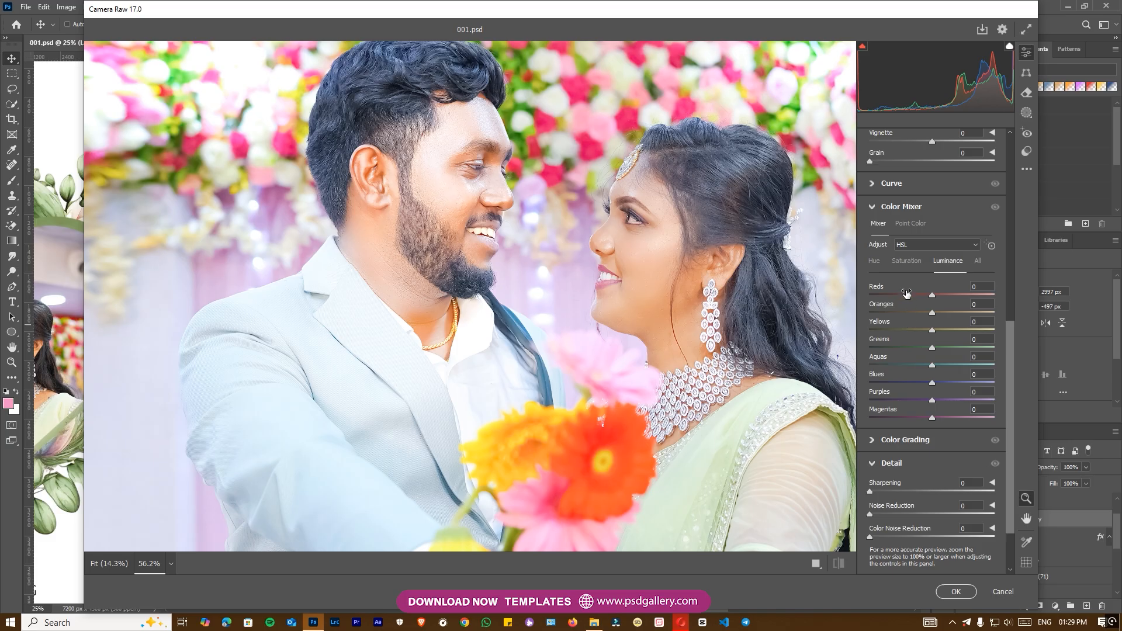
click(908, 266)
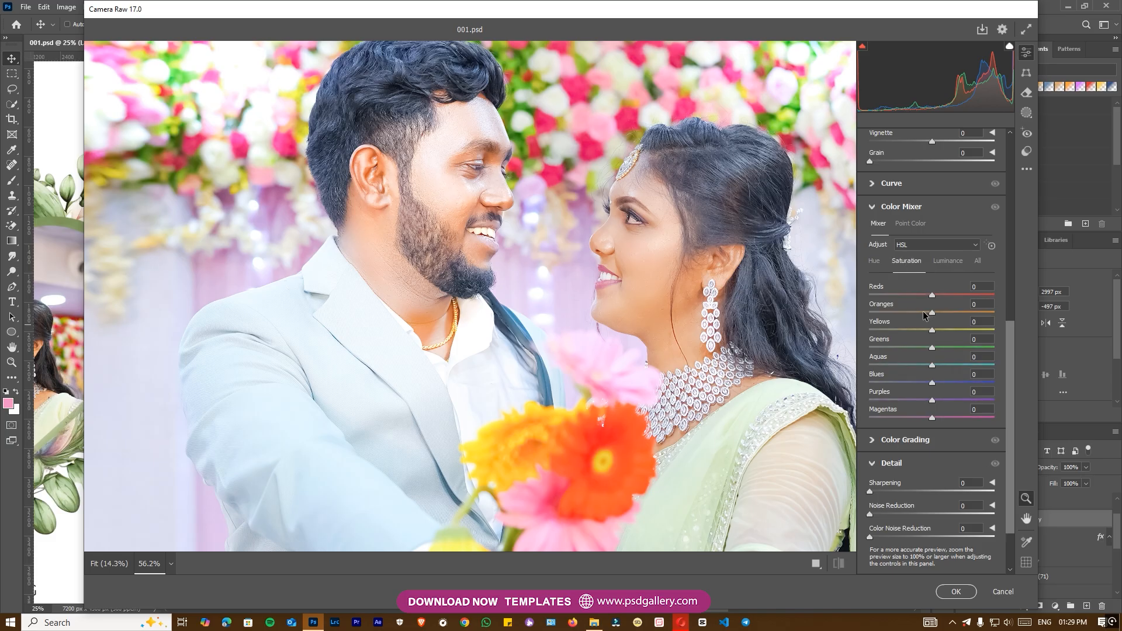
drag(920, 310, 920, 310)
click(956, 591)
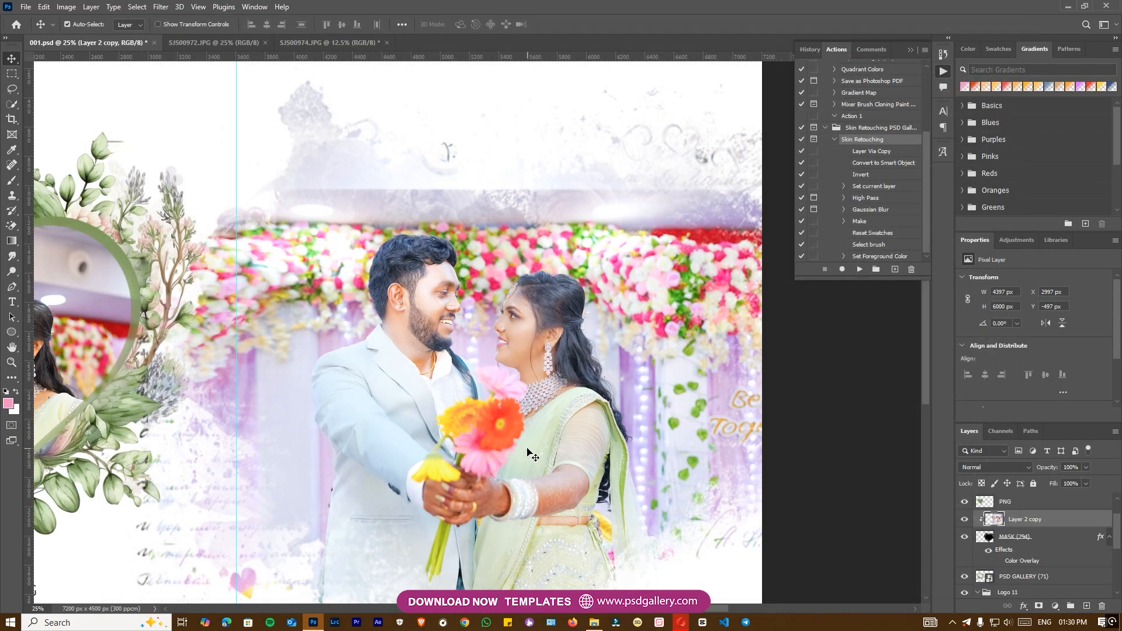
Step: Darken the photo on Layer 2 copy using the Burn tool at 1900 px, midtones range and 50% exposure
drag(441, 441, 497, 435)
right_click(543, 311)
click(556, 318)
right_click(12, 271)
click(53, 283)
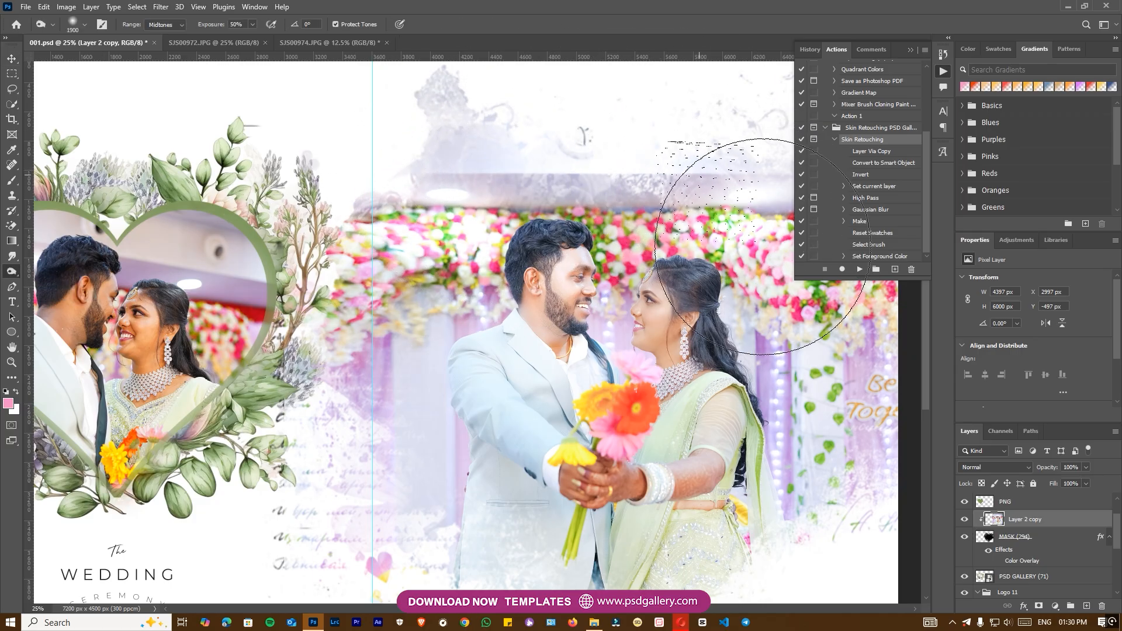
drag(760, 248, 613, 226)
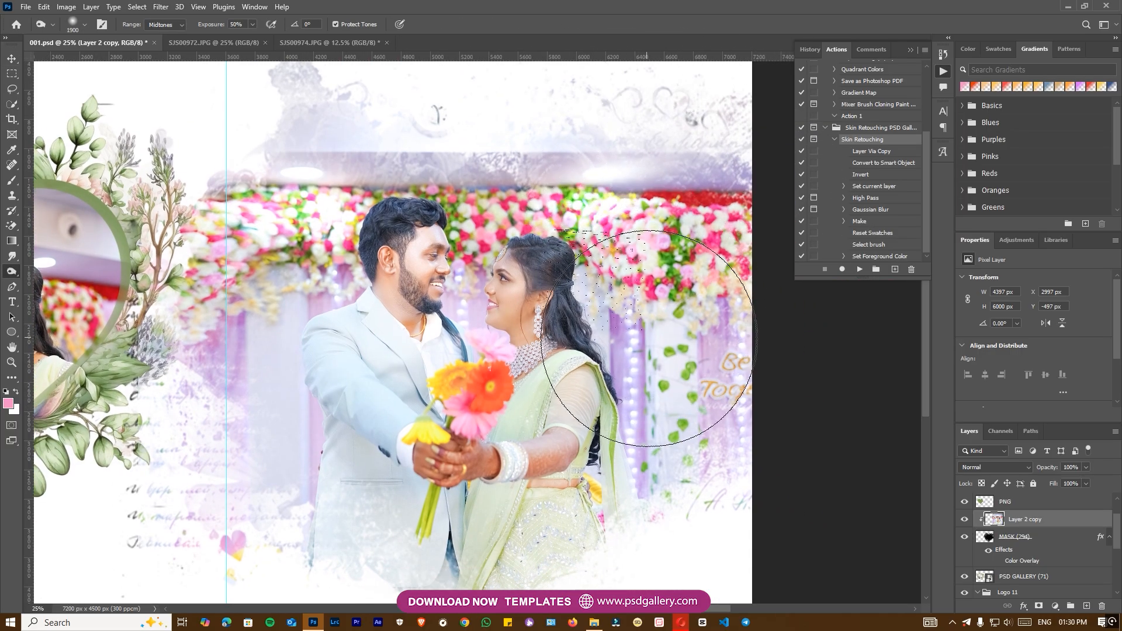
Step: Select Layer 1, the couple's photo inside the heart frame, for retouching
drag(110, 259, 523, 269)
key(v)
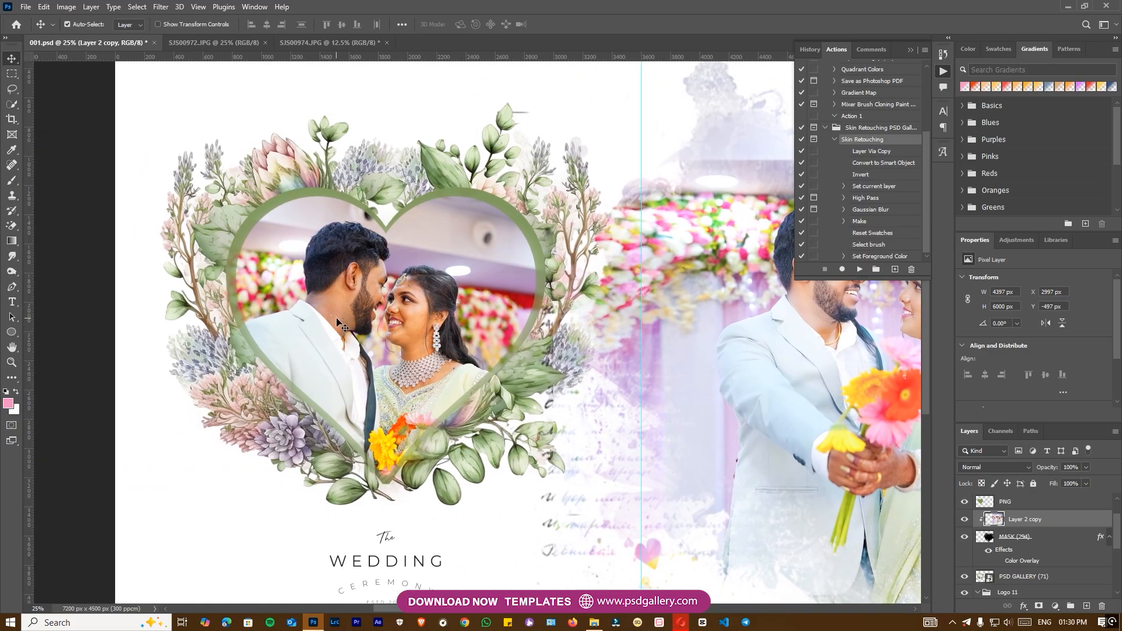
right_click(339, 322)
click(361, 325)
scroll(357, 331, up, 3)
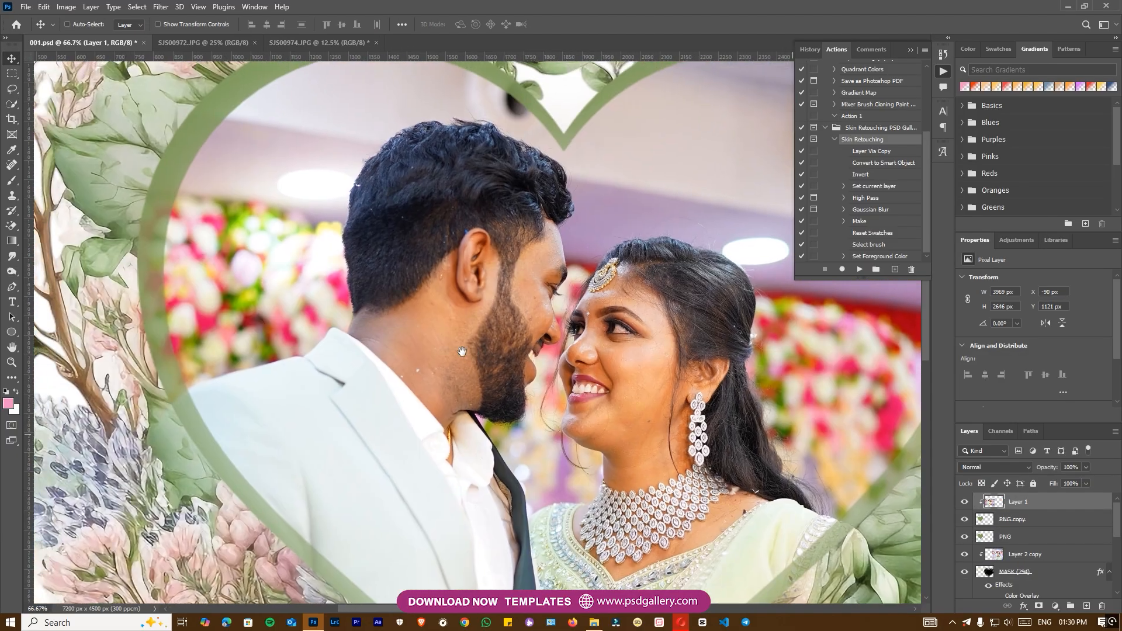
drag(462, 351, 404, 382)
ctrl+right_click(379, 307)
click(404, 323)
key(j)
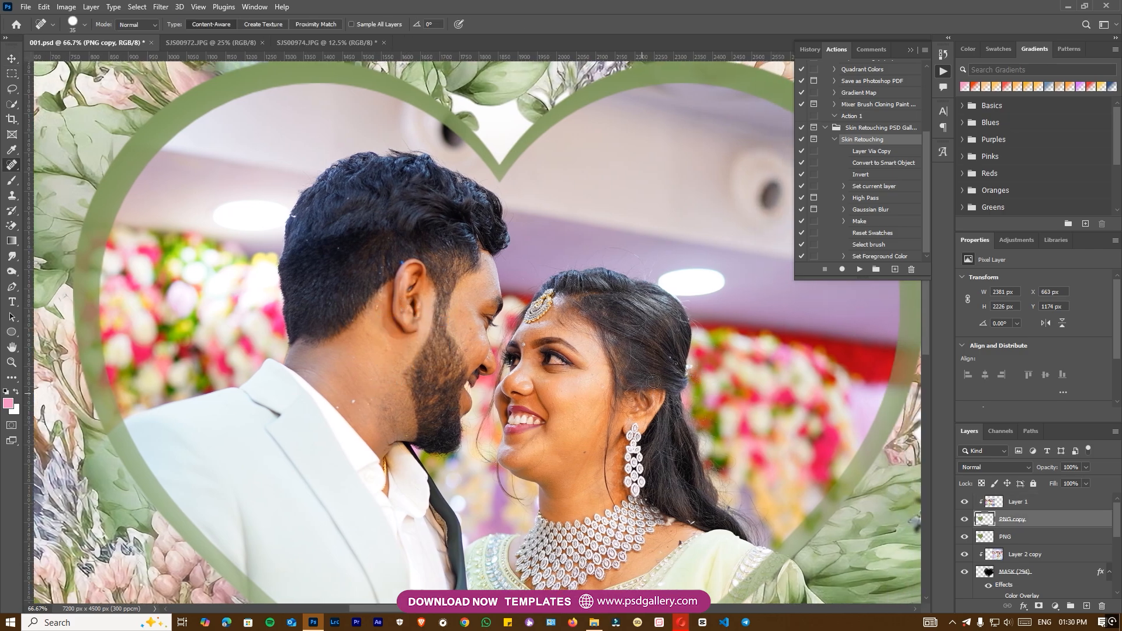
scroll(453, 325, up, 2)
scroll(471, 332, up, 2)
key(bracketleft)
key(bracketleft)
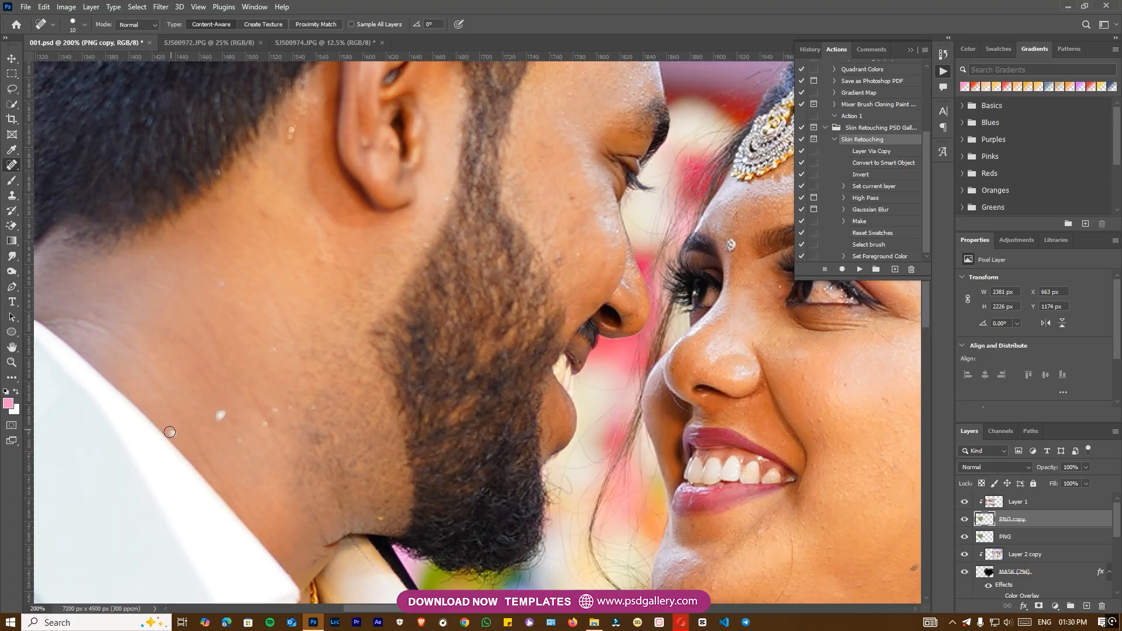
key(v)
right_click(422, 276)
click(447, 284)
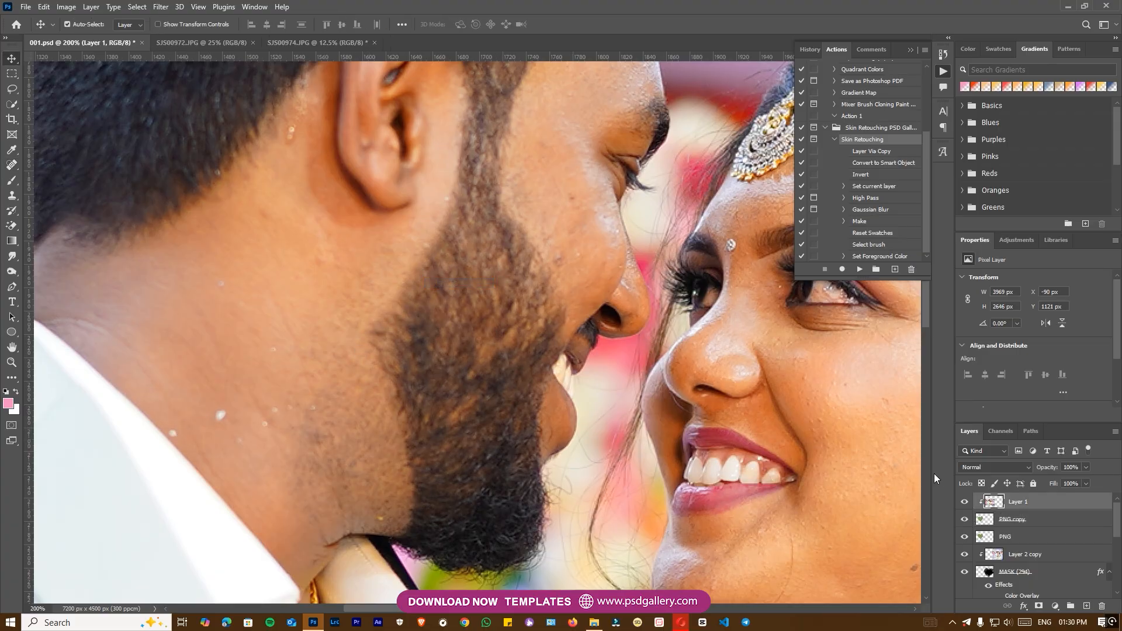
Step: Remove the white specks from the groom's neck in Layer 1 with the Spot Healing Brush
key(ctrl+minus)
key(j)
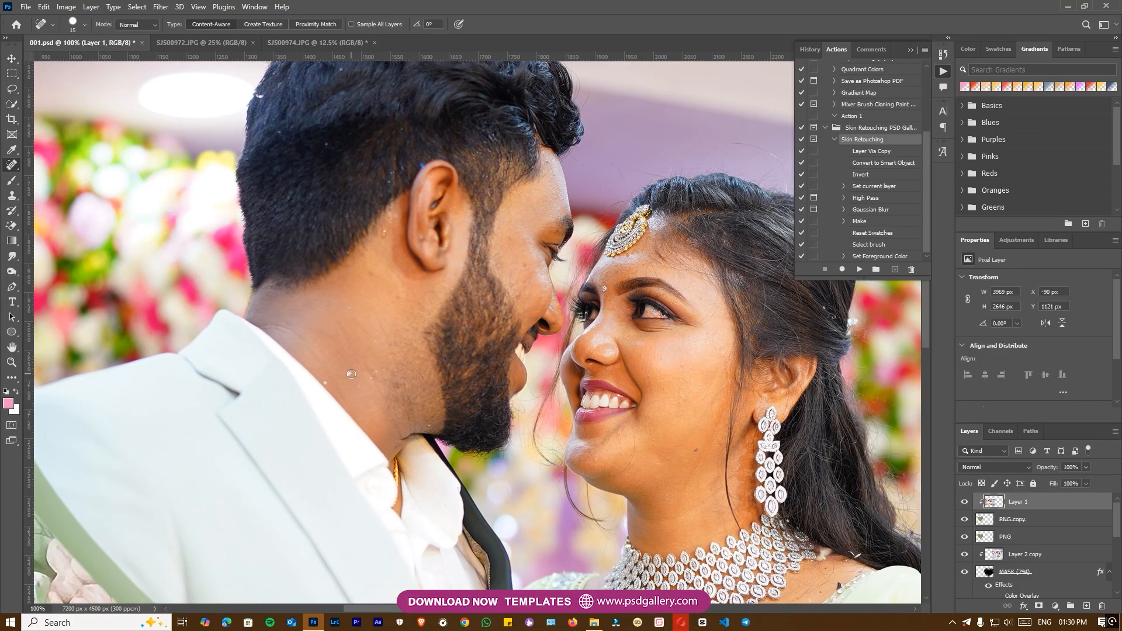
click(349, 374)
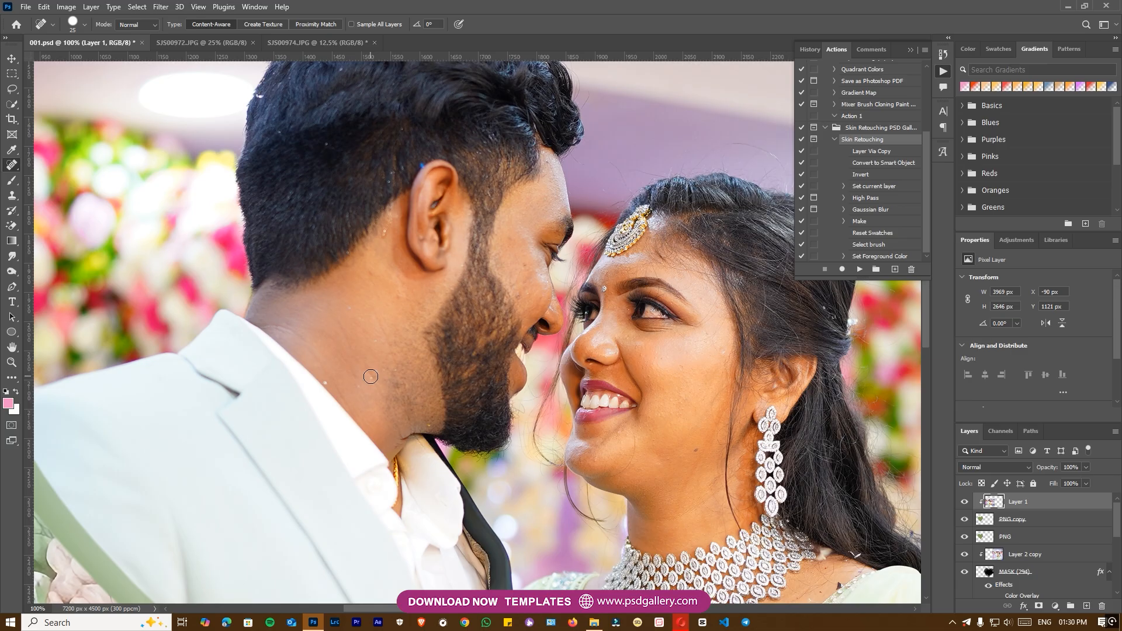
click(328, 382)
scroll(296, 231, up, 3)
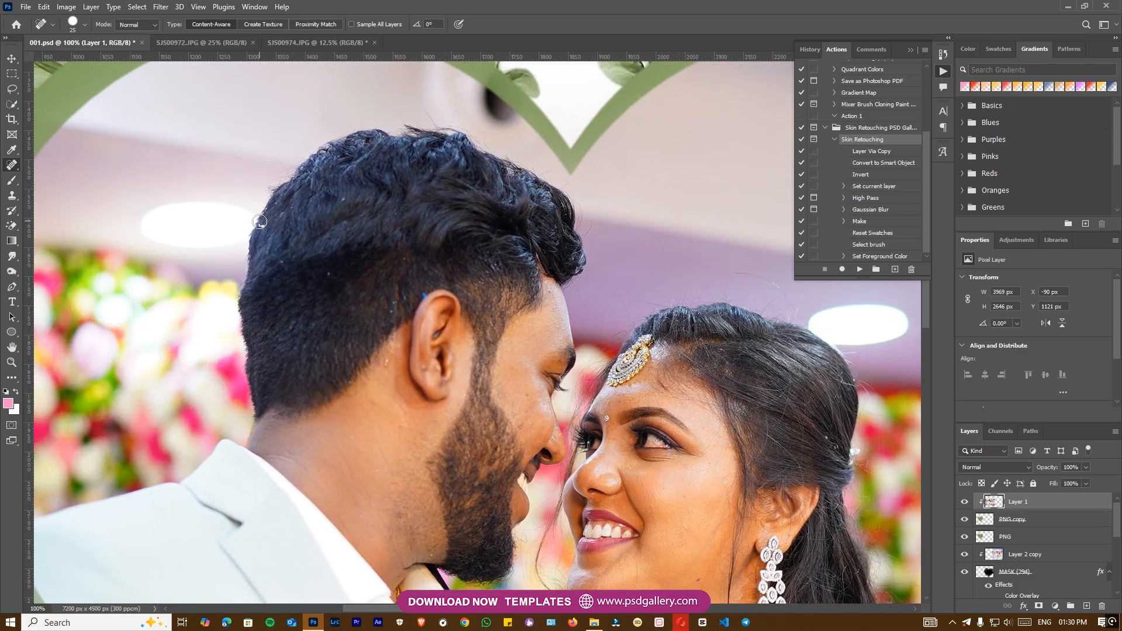
Step: Heal the stray specks in the groom's hair, above his ear and on his neck using the 25 px Spot Healing Brush
click(262, 225)
click(421, 293)
drag(397, 295, 391, 309)
click(413, 260)
drag(401, 421, 401, 431)
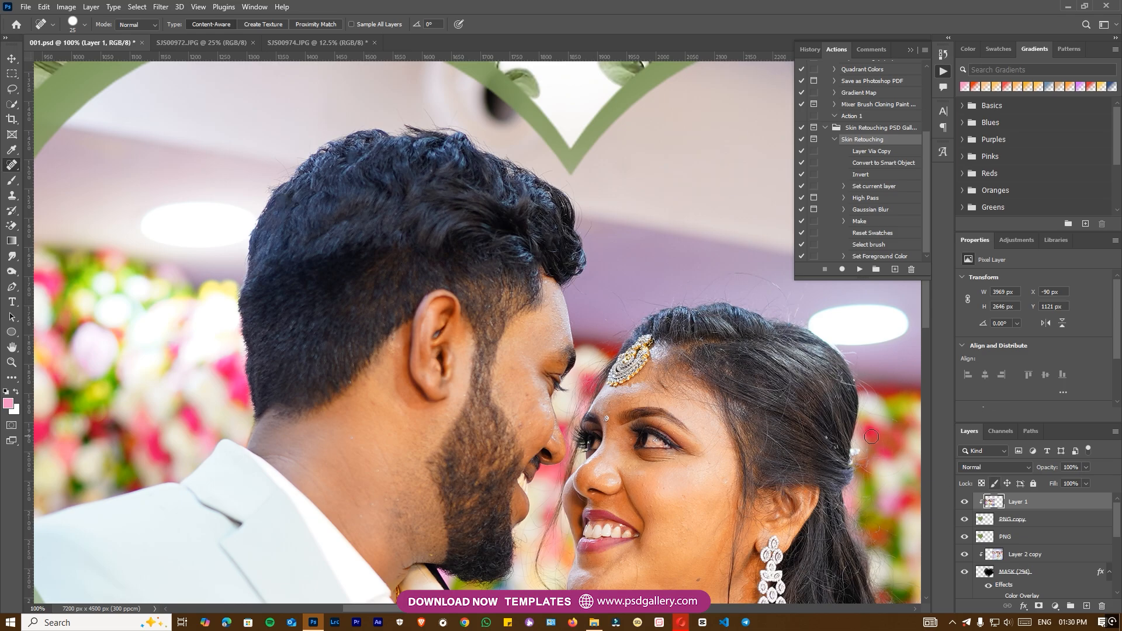
key(ctrl+plus)
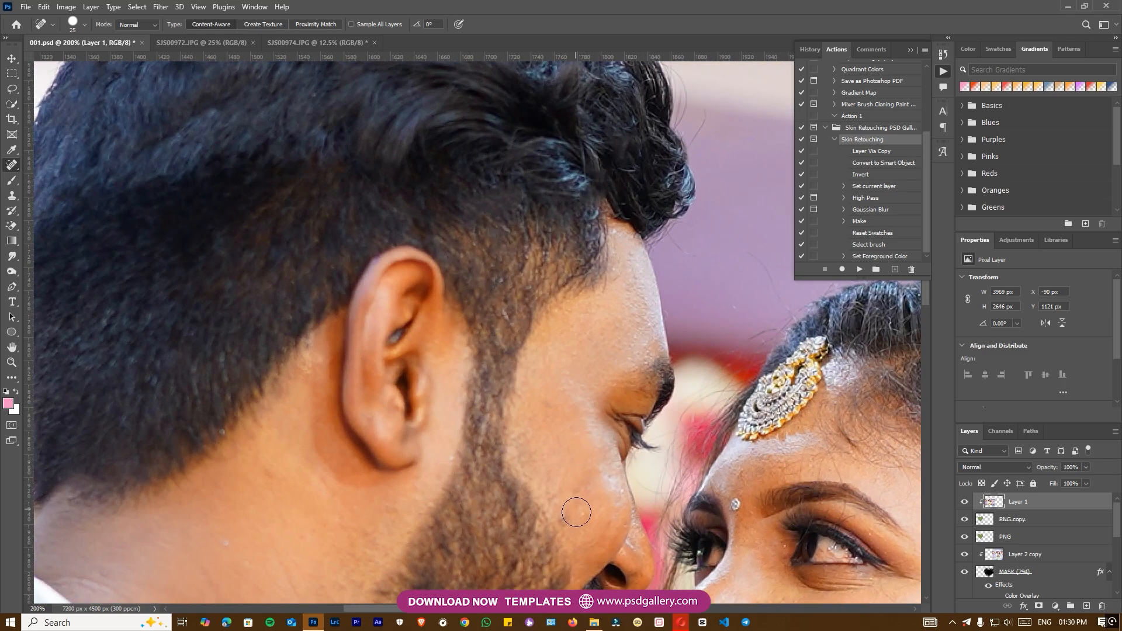
drag(577, 513, 539, 366)
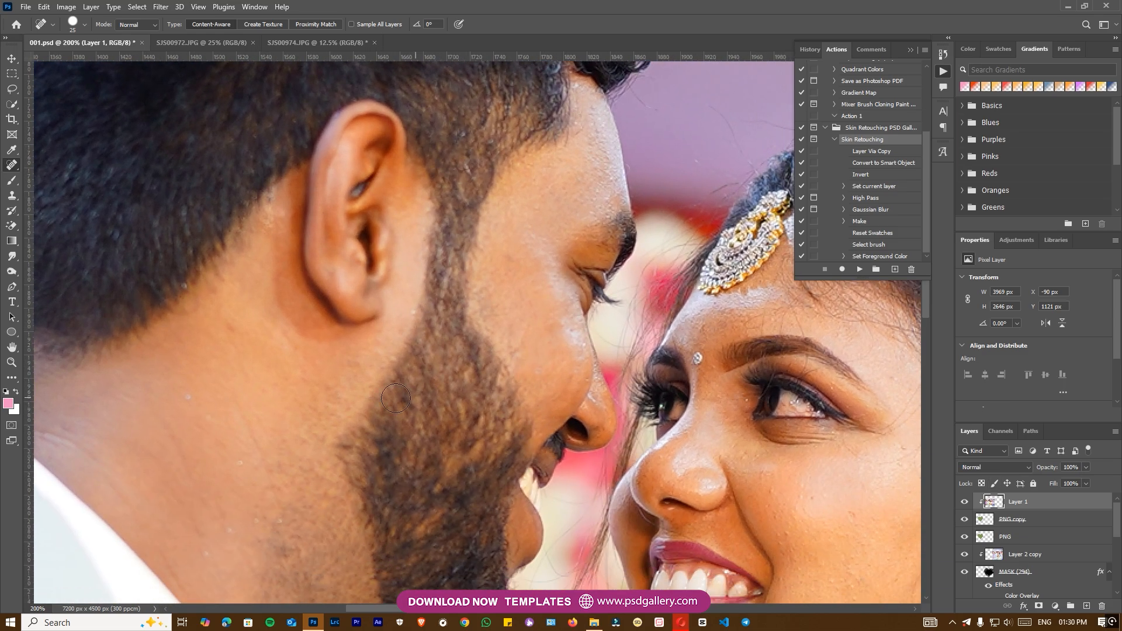
click(239, 462)
Step: Heal the small blemishes on the bride's cheek and the bright specks in her hair with the Spot Healing Brush
drag(822, 432, 342, 441)
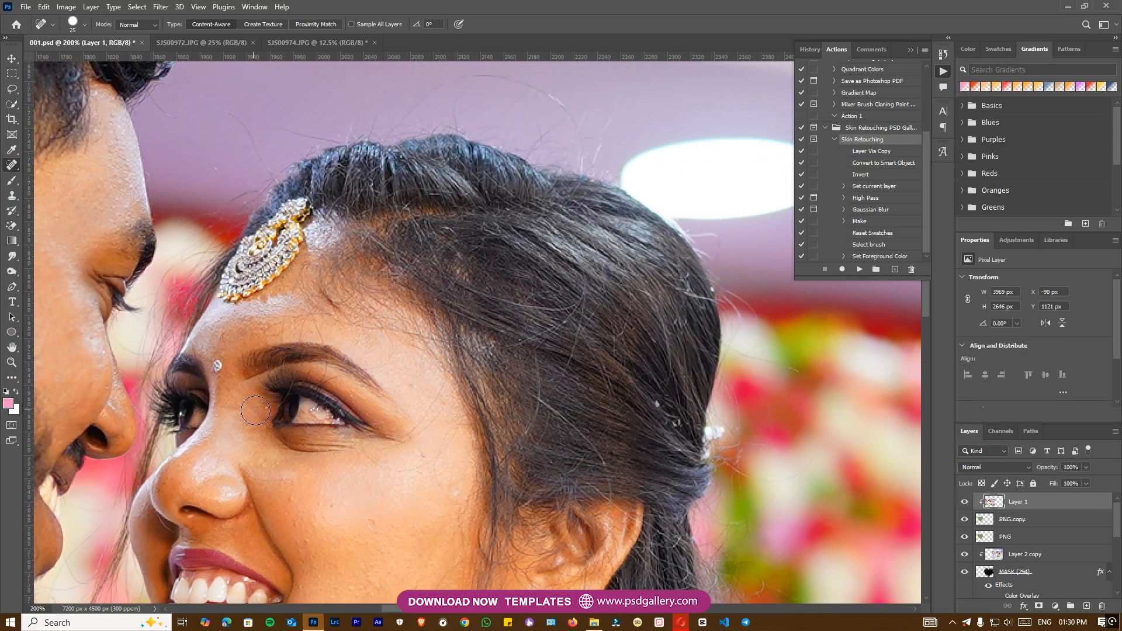
key(bracketleft)
click(463, 498)
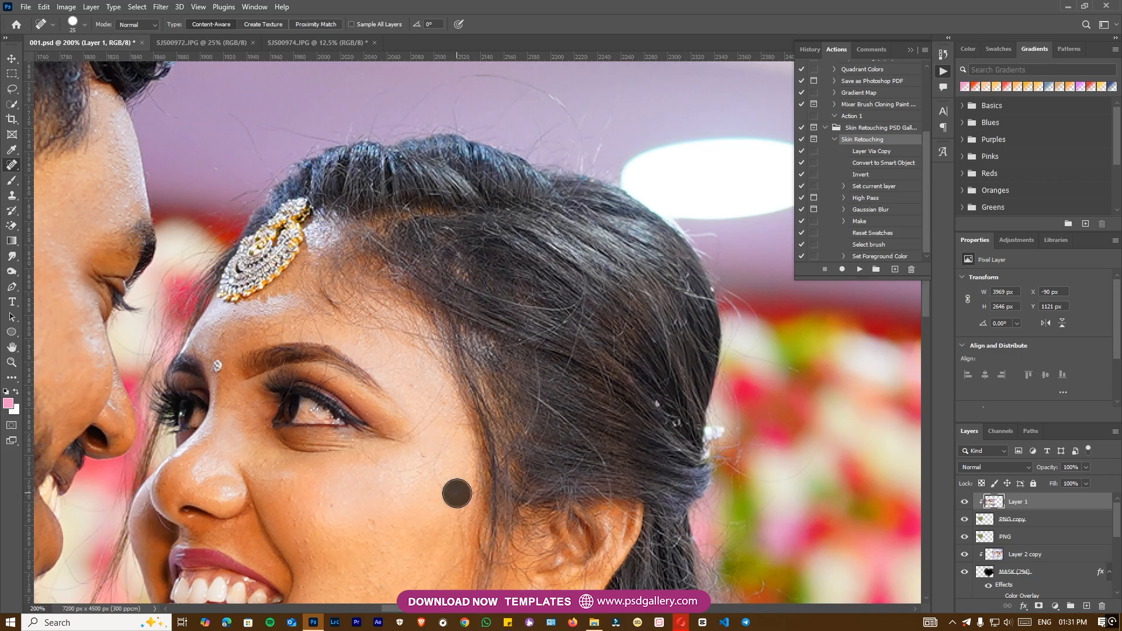
click(676, 421)
key(bracketright)
key(bracketright)
click(676, 319)
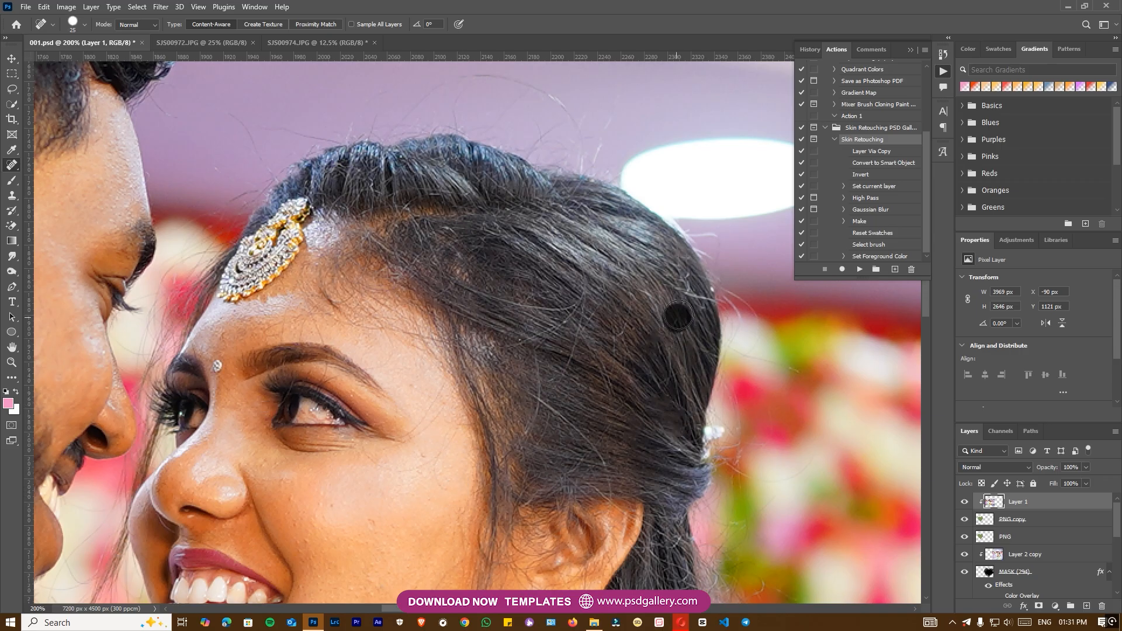
key(bracketleft)
key(bracketleft)
key(bracketleft)
scroll(552, 363, down, 2)
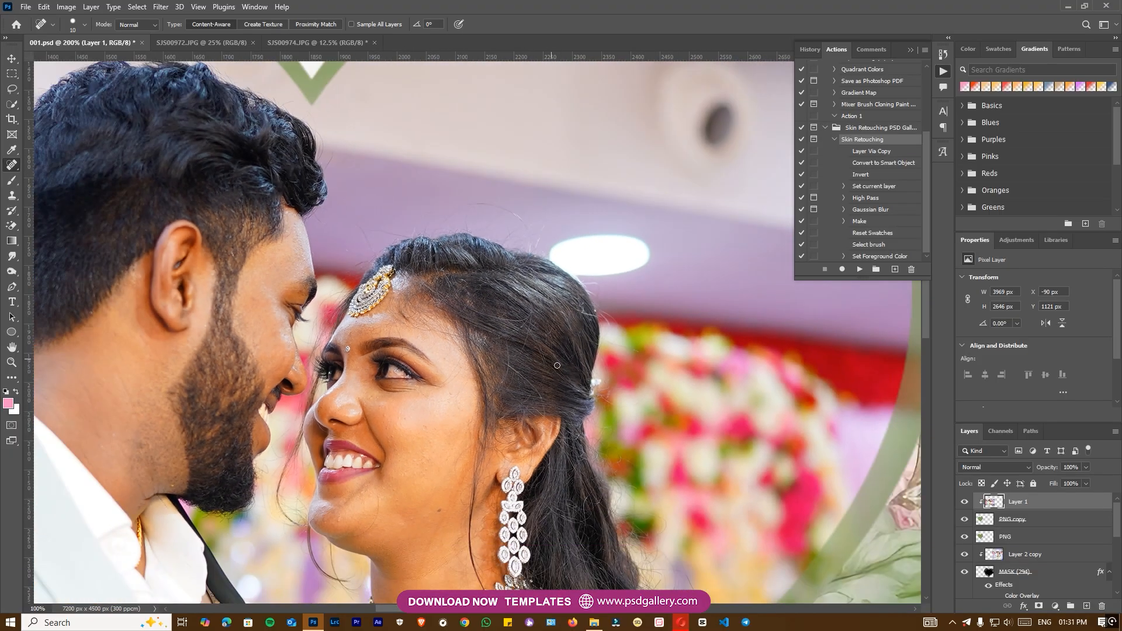
scroll(435, 494, down, 5)
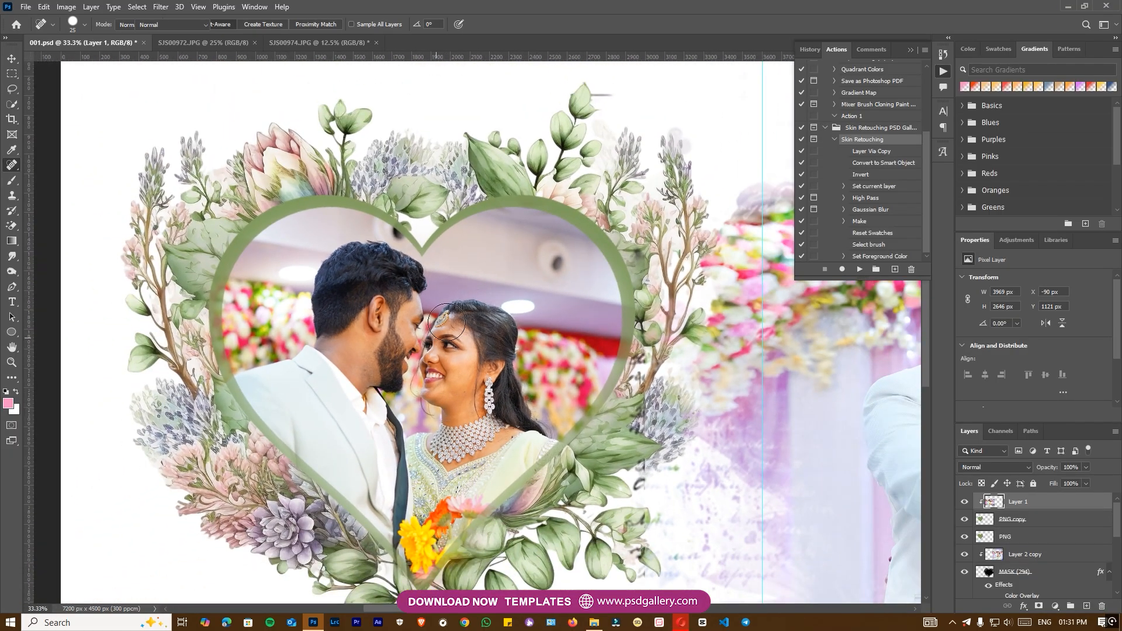
Step: Open the retouched heart photo on Layer 1 in the Camera Raw Filter
right_click(446, 322)
key(Escape)
key(v)
drag(433, 393, 473, 381)
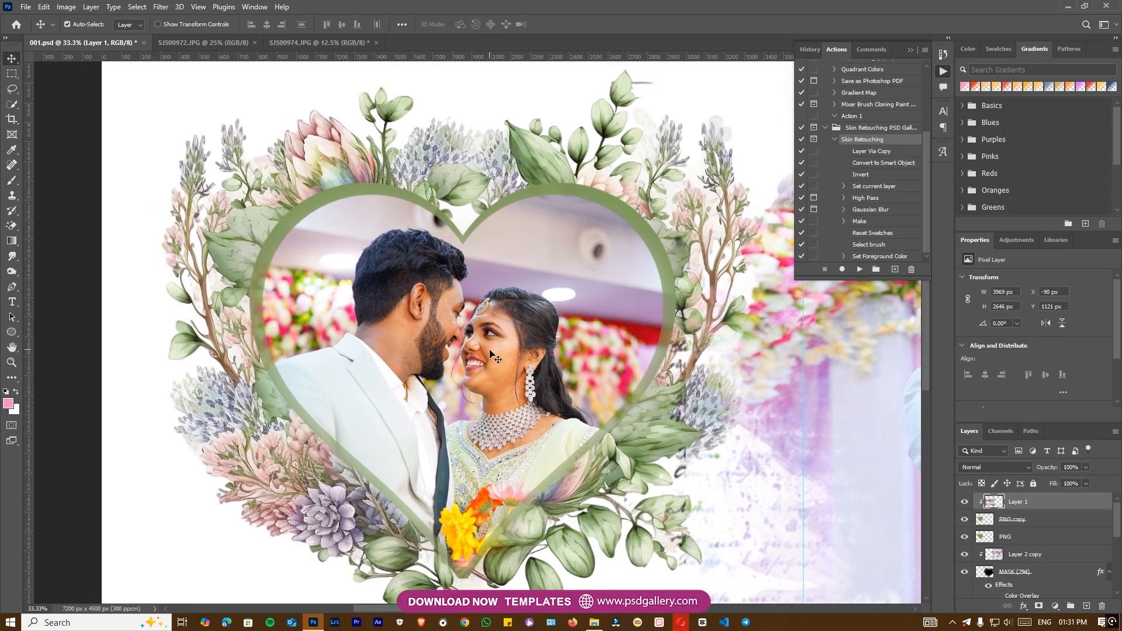
scroll(494, 357, up, 1)
key(a)
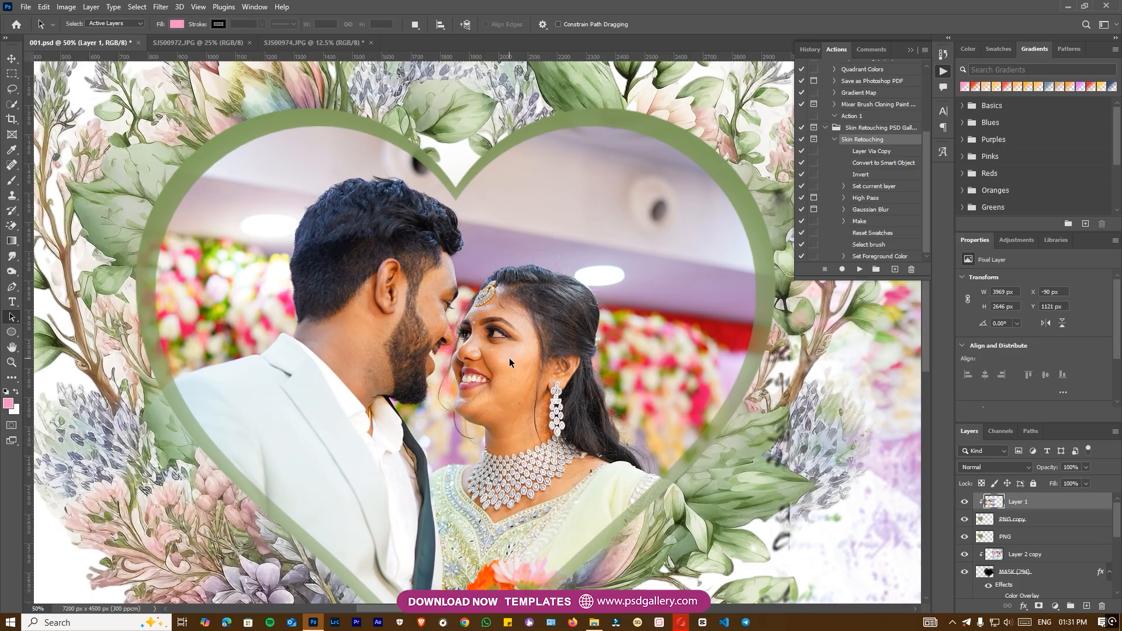
click(153, 8)
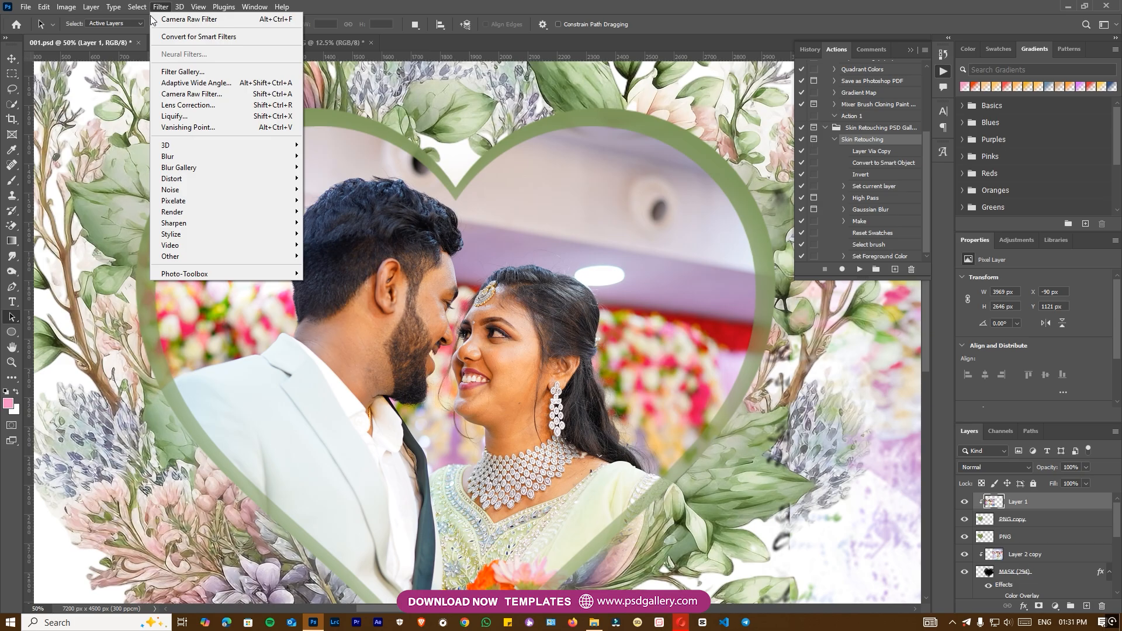
click(228, 92)
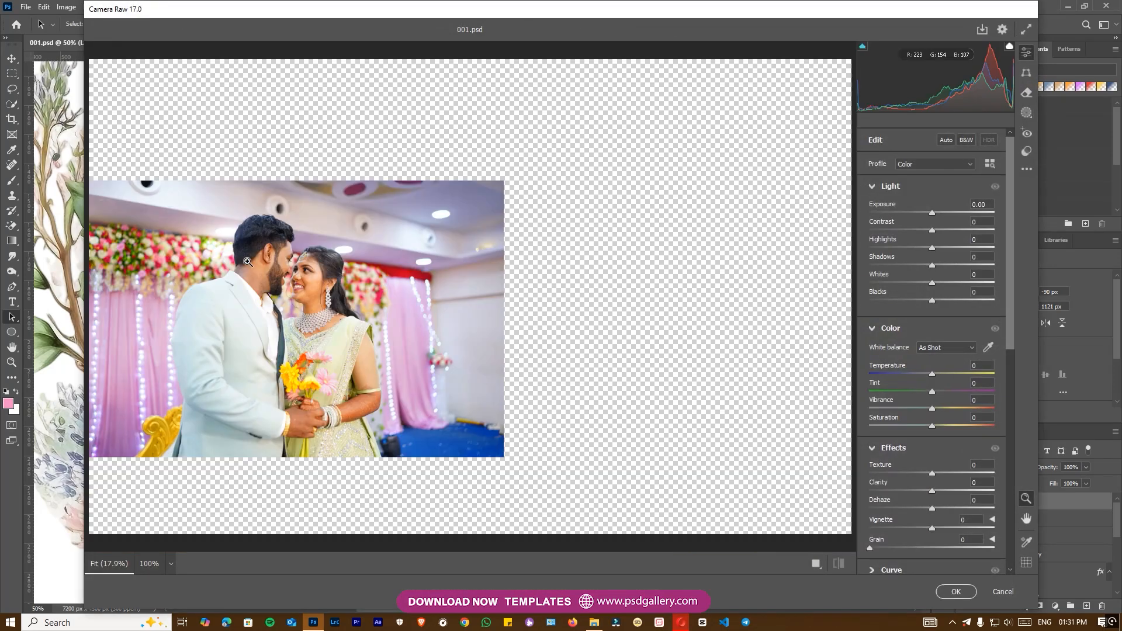
Step: Set Temperature to -20 and Texture to -55, and apply the Camera Raw adjustments to Layer 1
drag(248, 262, 318, 261)
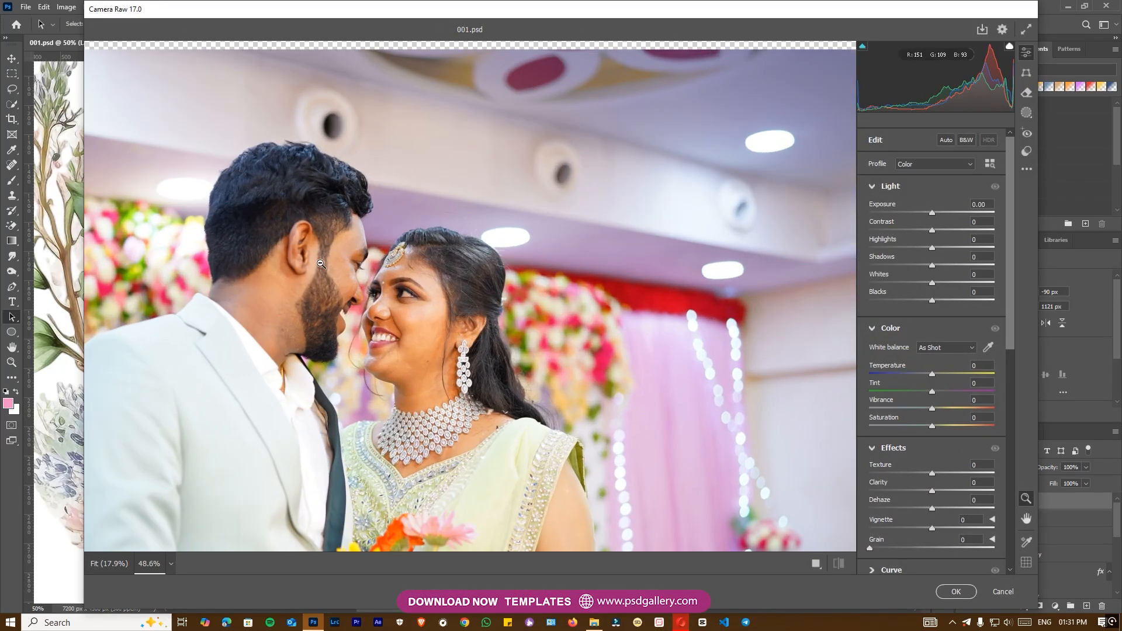
drag(932, 381, 920, 381)
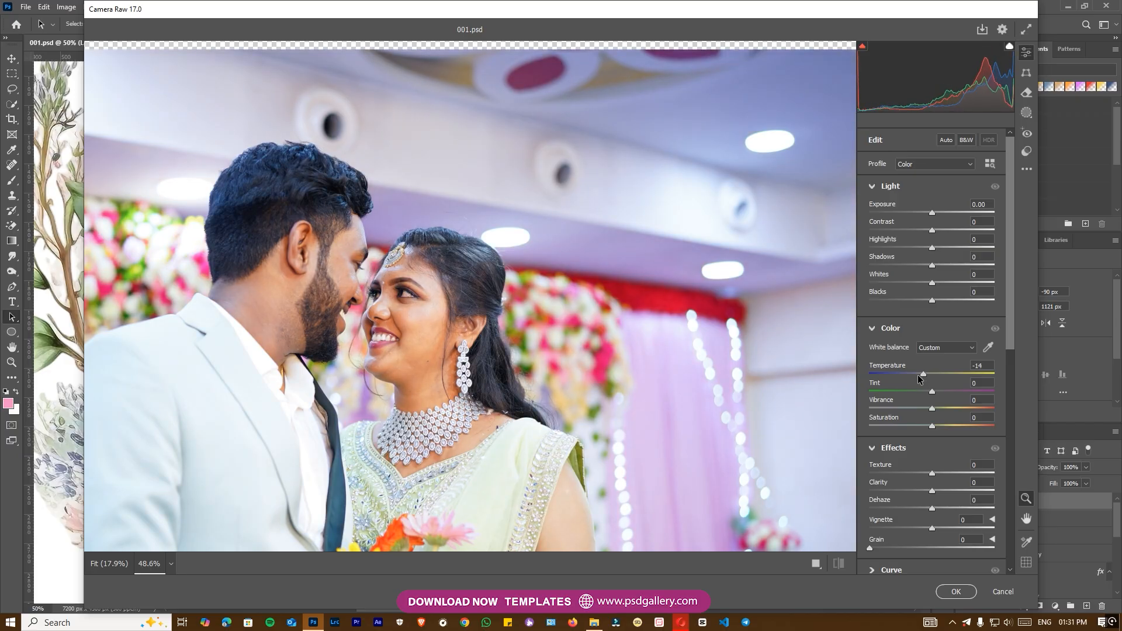
alt+click(375, 381)
drag(375, 381, 416, 380)
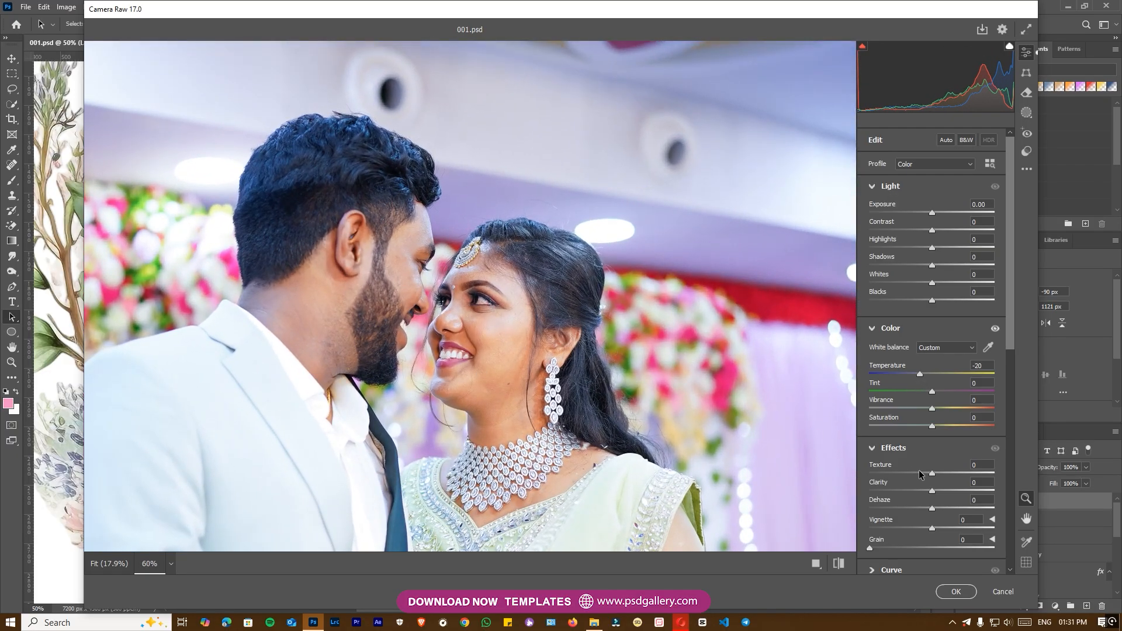
drag(903, 473, 896, 473)
drag(782, 445, 756, 473)
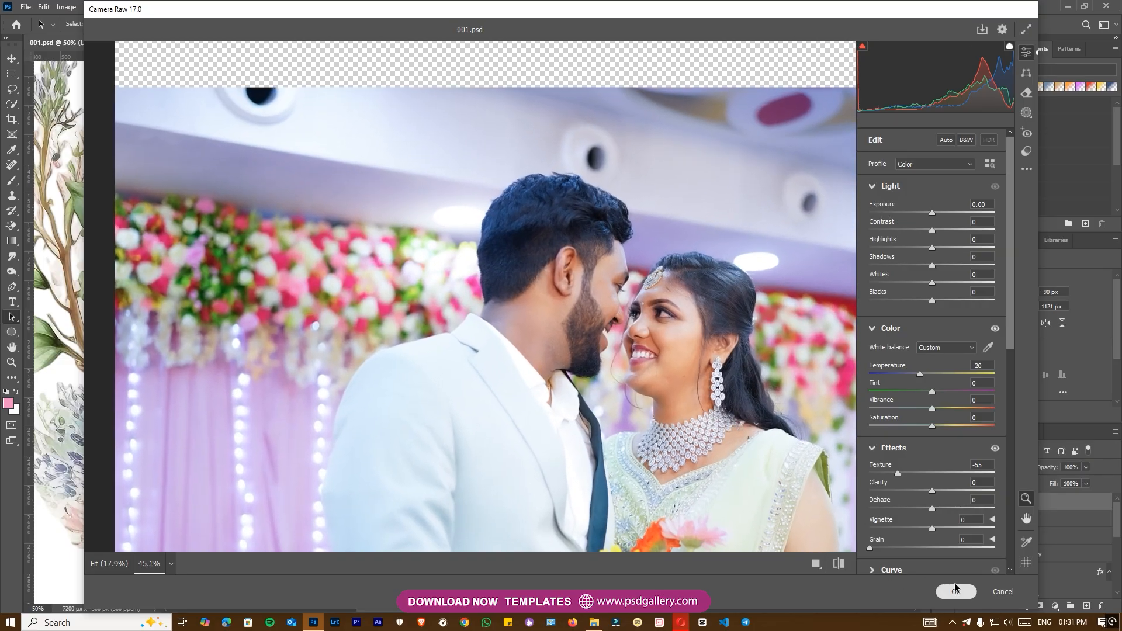
click(956, 592)
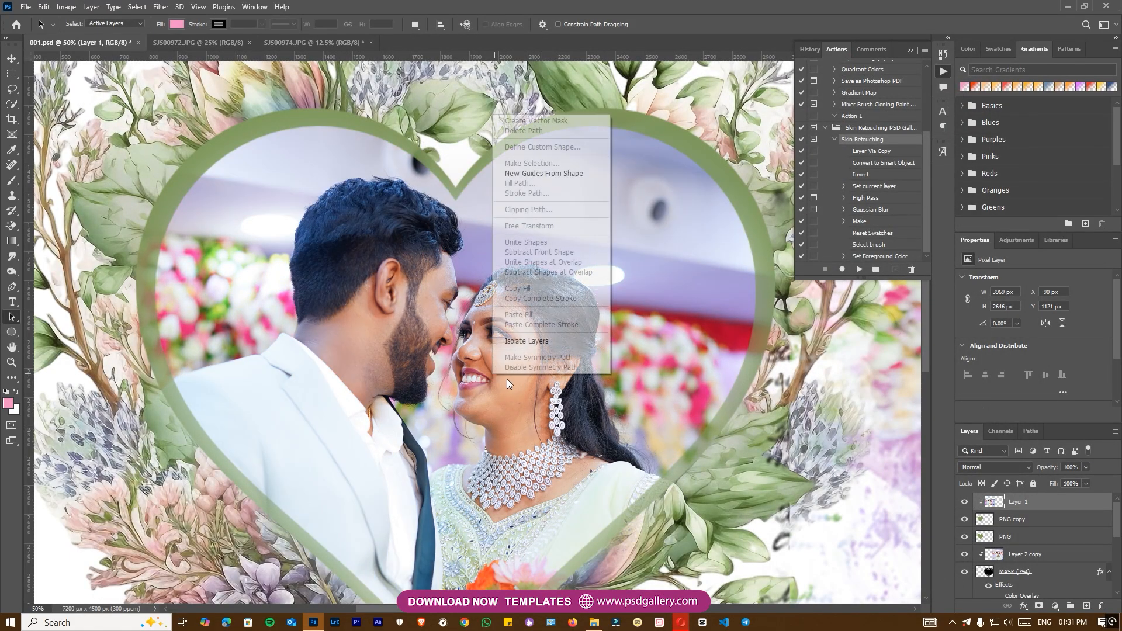
Step: Choose the Dodge tool at 1200 px, midtones range and 50% exposure for Layer 1, with the whole spread in view
right_click(12, 271)
click(47, 273)
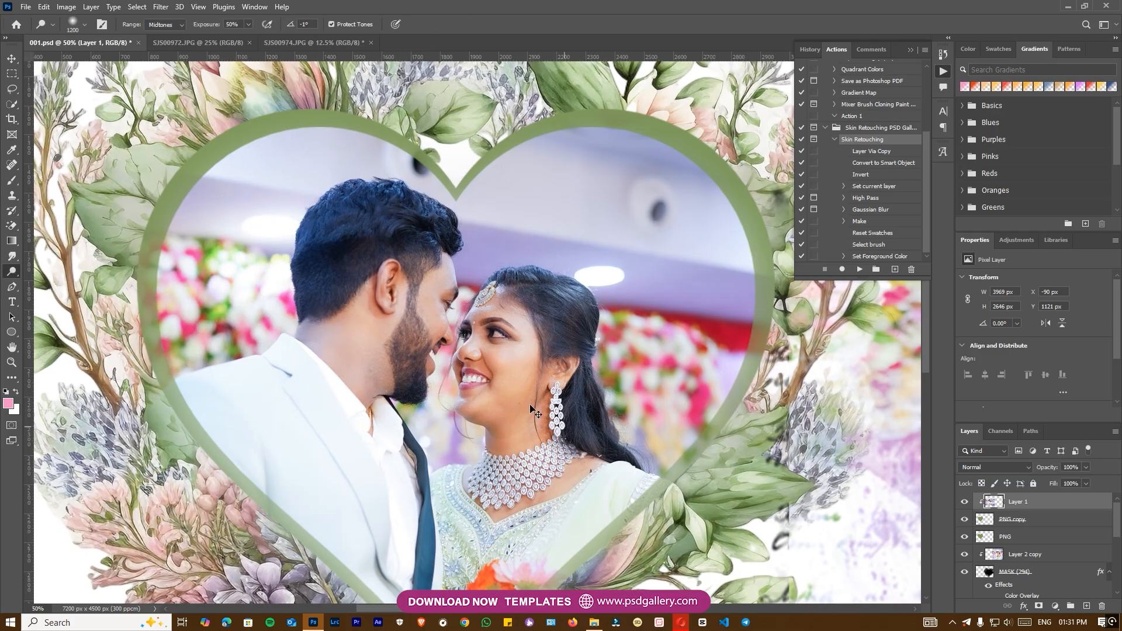
key(ctrl+minus)
key(ctrl+minus)
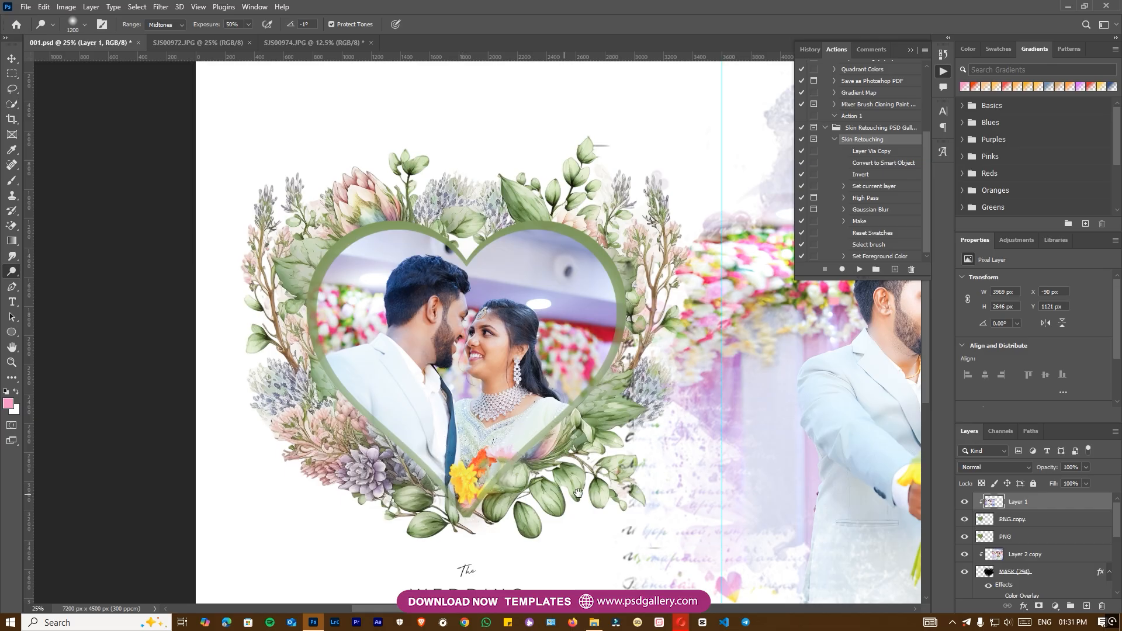
drag(697, 499, 493, 490)
key(ctrl+minus)
key(ctrl+minus)
drag(452, 435, 388, 436)
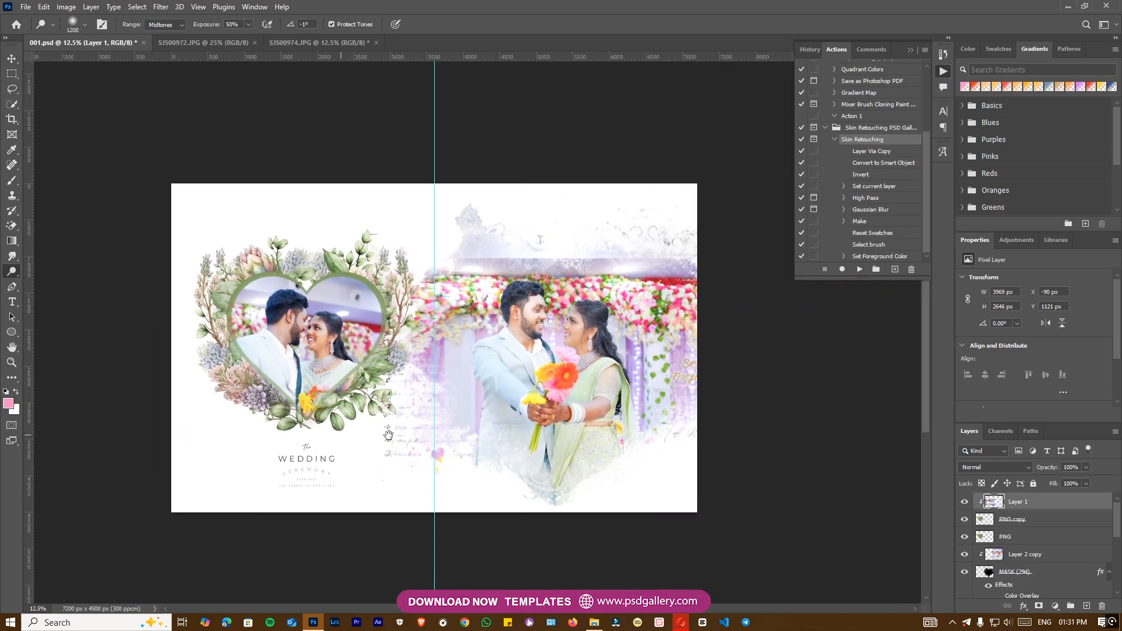
Step: Collapse the expanded actions list and select the couple photo in the brush-splash mask on Layer 2 copy
key(ctrl+plus)
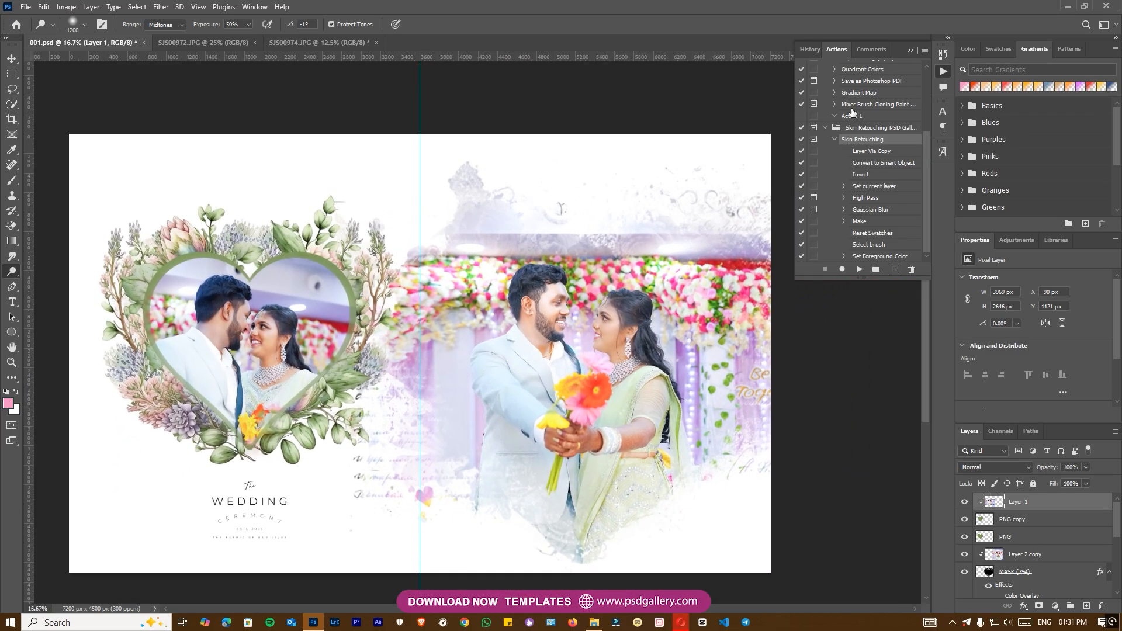
click(907, 50)
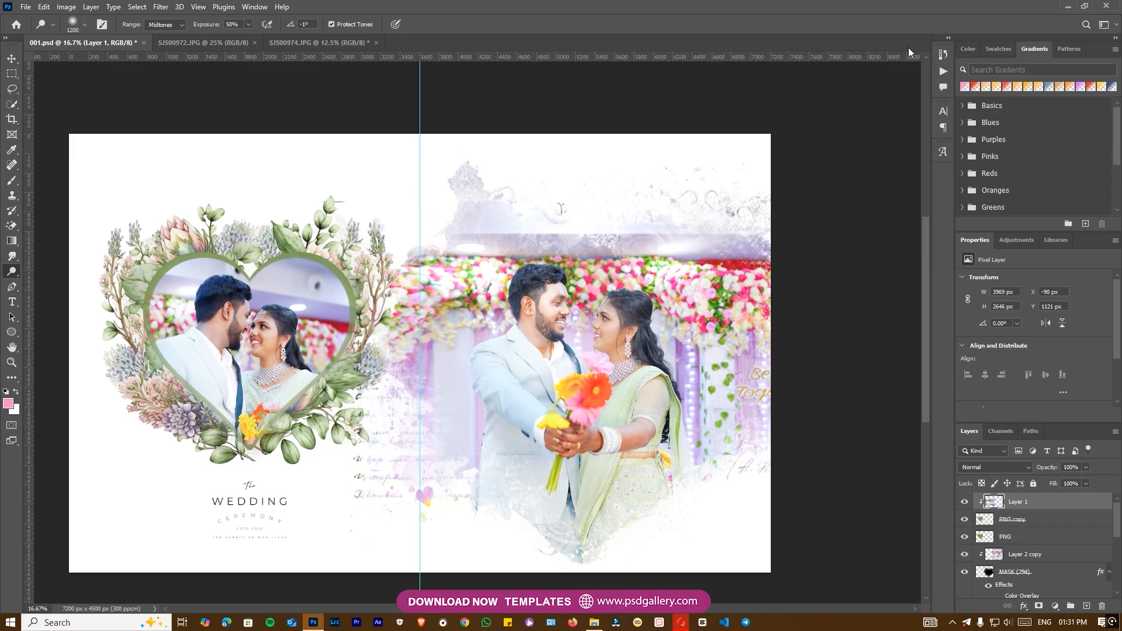
key(ctrl+plus)
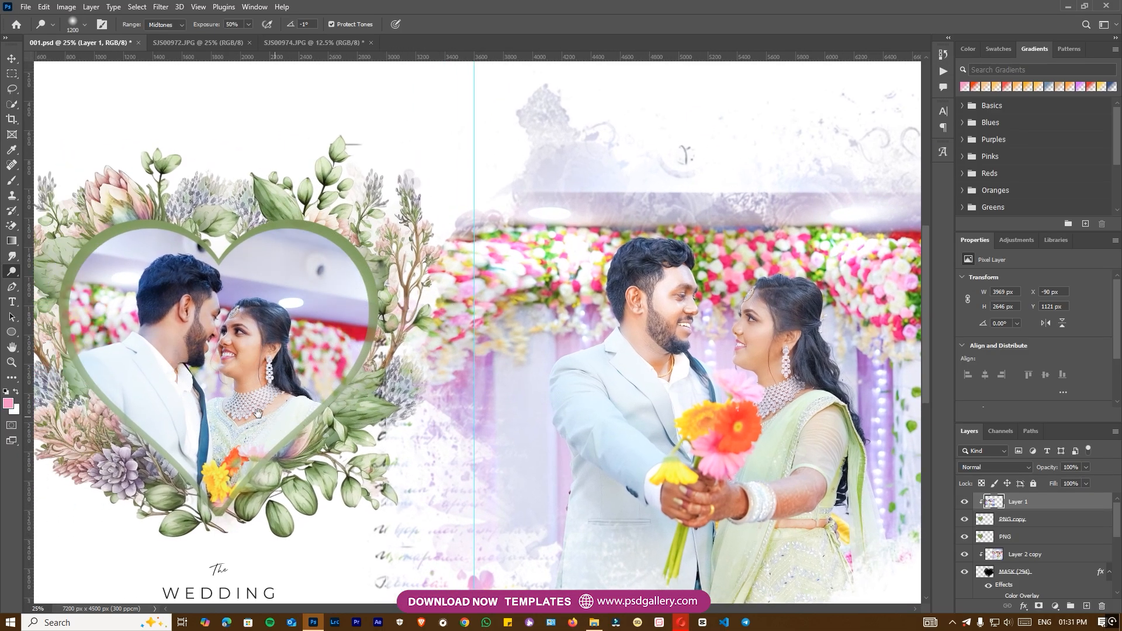
drag(378, 415, 421, 427)
key(v)
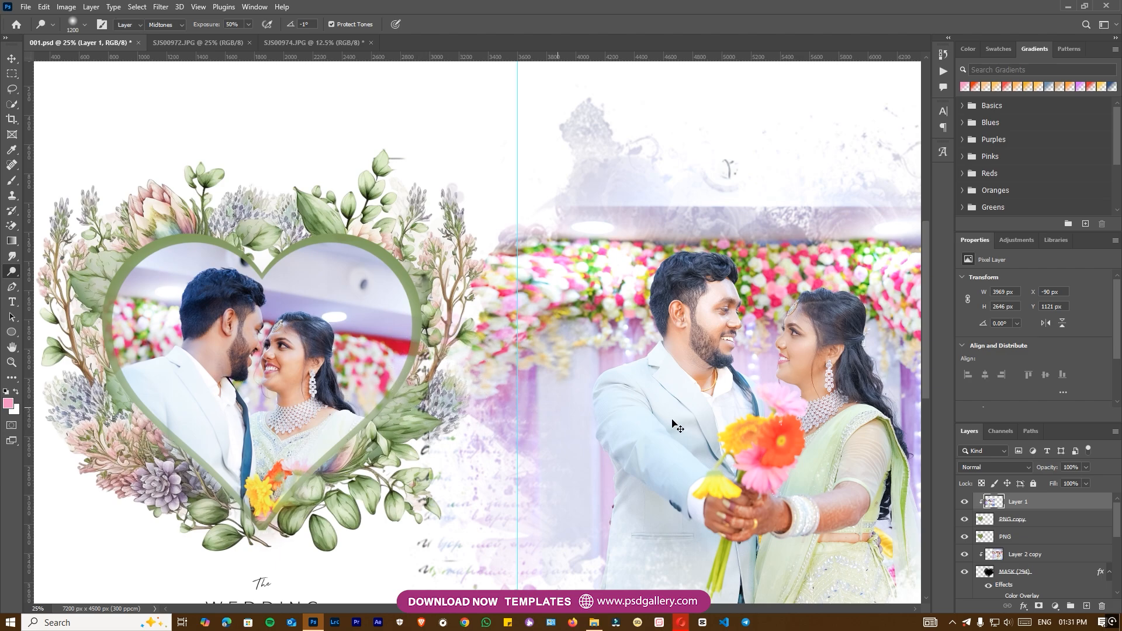
right_click(678, 411)
click(712, 418)
drag(782, 431, 630, 424)
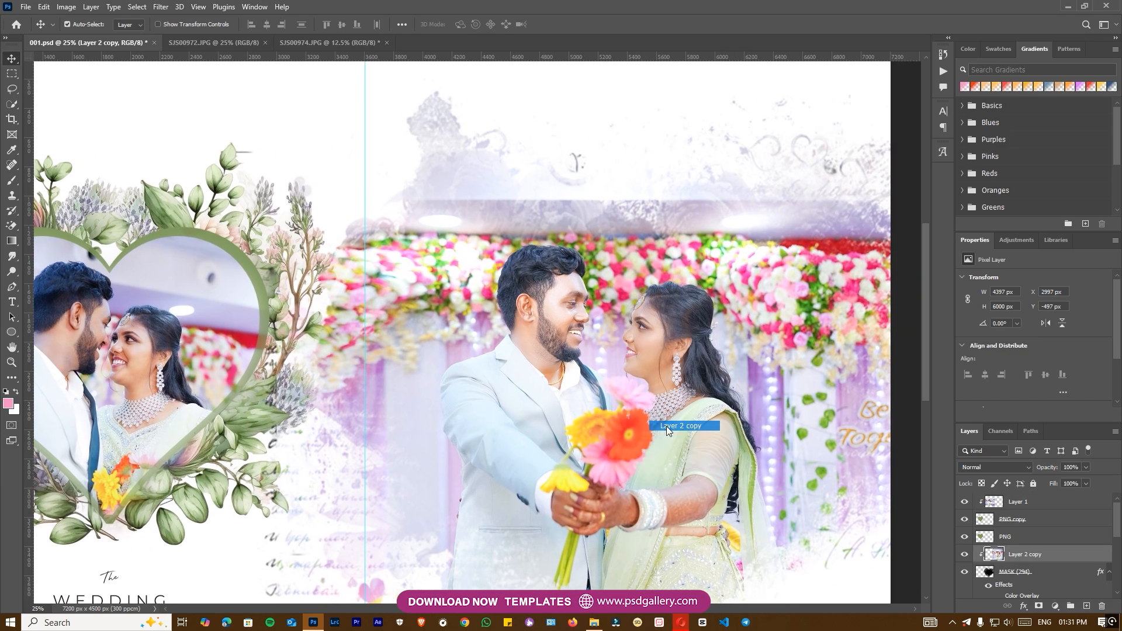
Step: Darken the brush-splash couple photo on Layer 2 copy with a Levels adjustment, setting midtones to 0.91
click(7, 273)
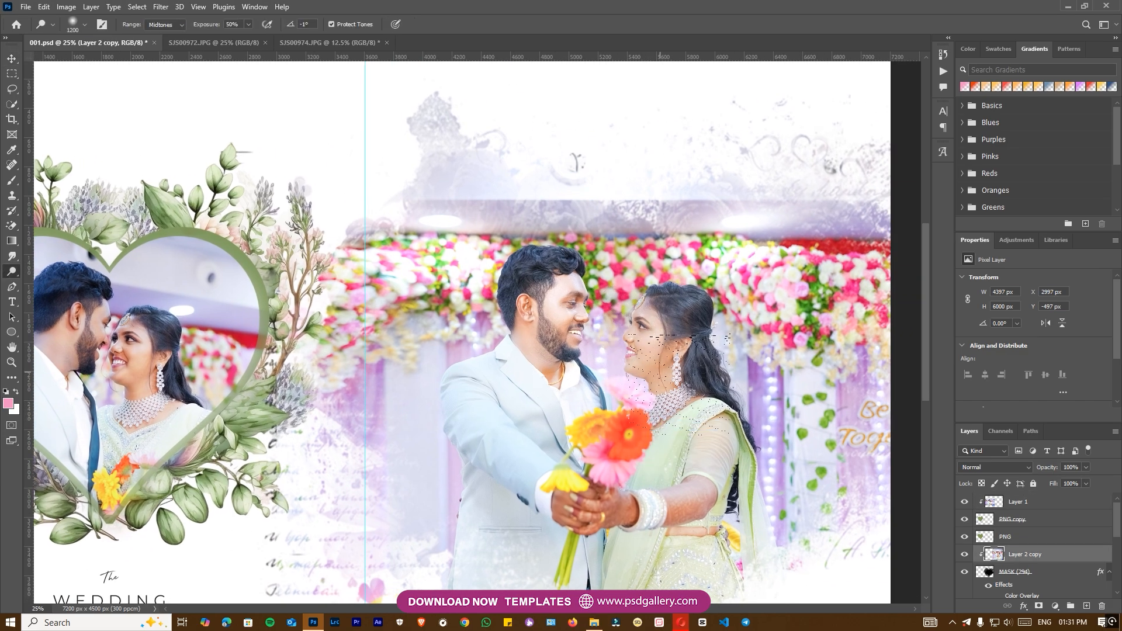
key(ctrl+l)
drag(907, 483, 911, 482)
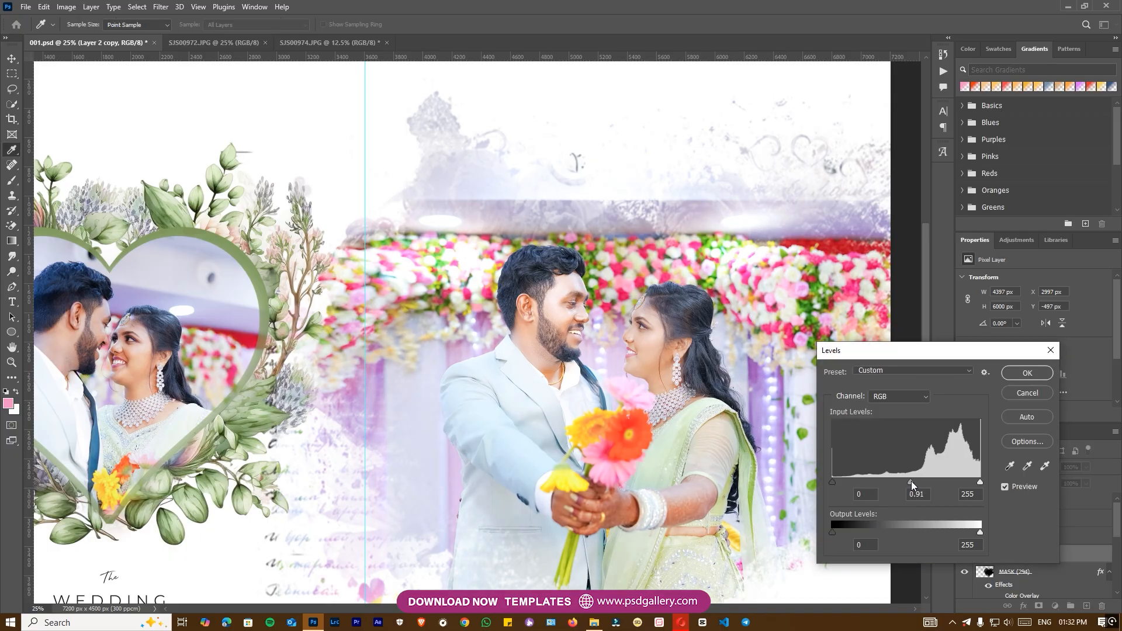
click(1026, 374)
Step: Apply Levels to the heart photo on Layer 1 with midtones at 0.92 and a slightly lower white input level
scroll(468, 327, left, 3)
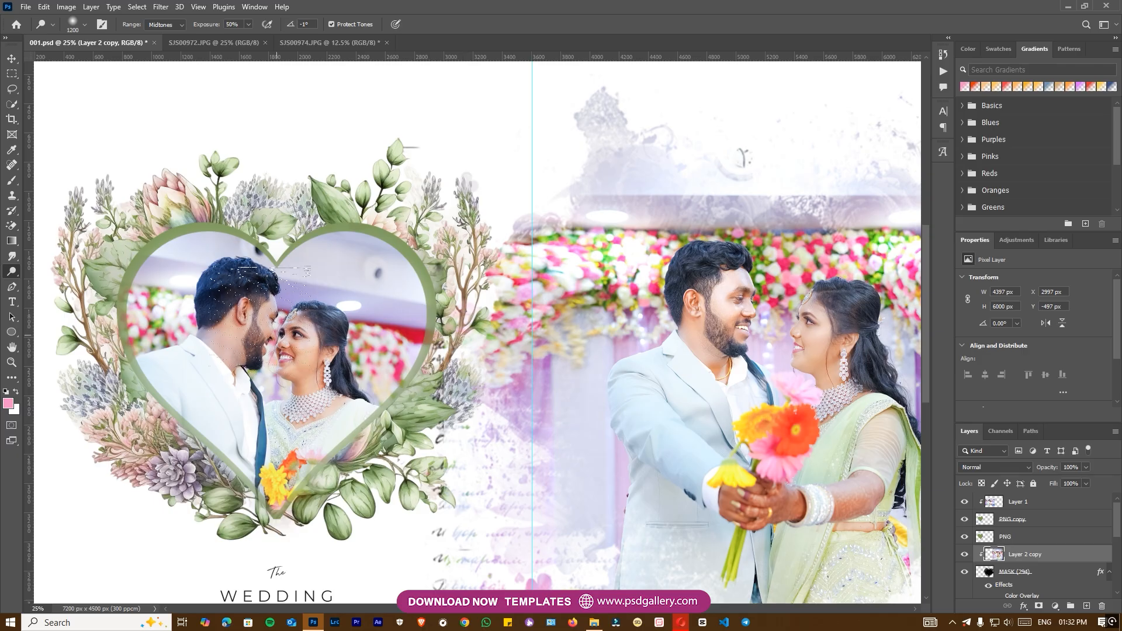
key(v)
click(291, 343)
key(ctrl+l)
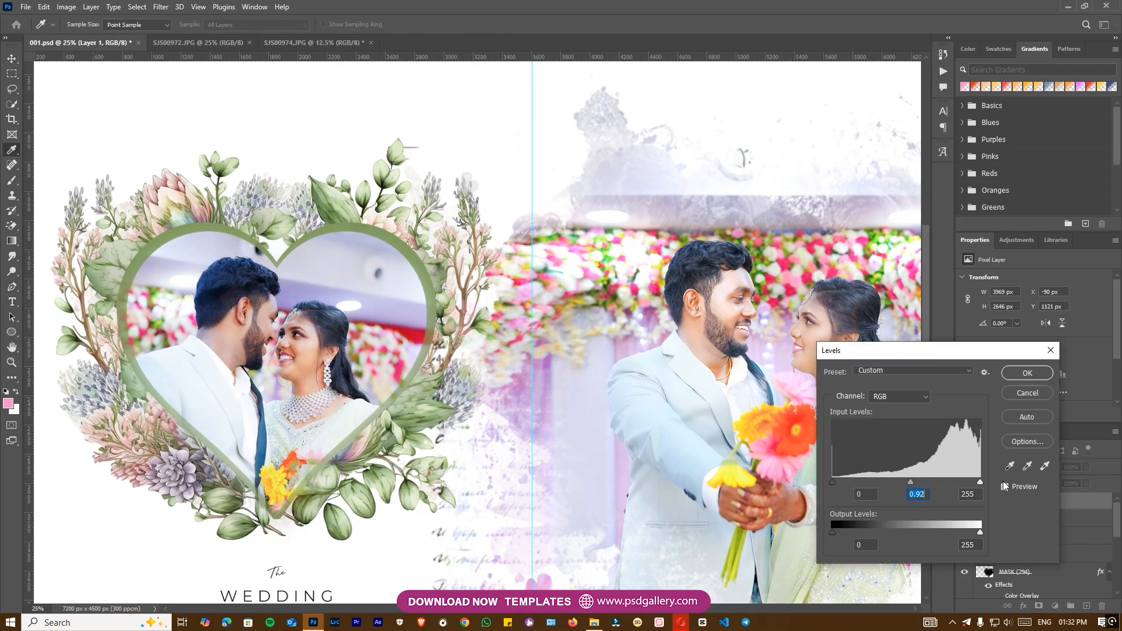
drag(977, 484, 973, 484)
click(1027, 373)
Step: Recover the bright areas of the heart photo on Layer 1 by applying the Camera Raw Filter with Highlights at -100
key(v)
right_click(303, 354)
click(304, 357)
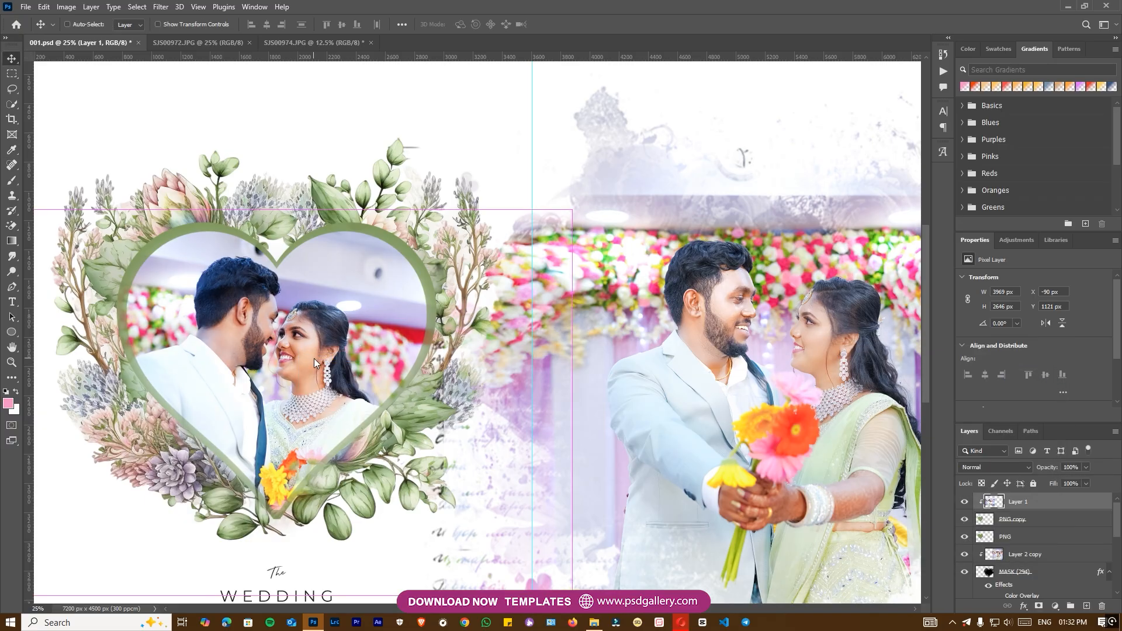
key(ctrl+shift+a)
click(241, 267)
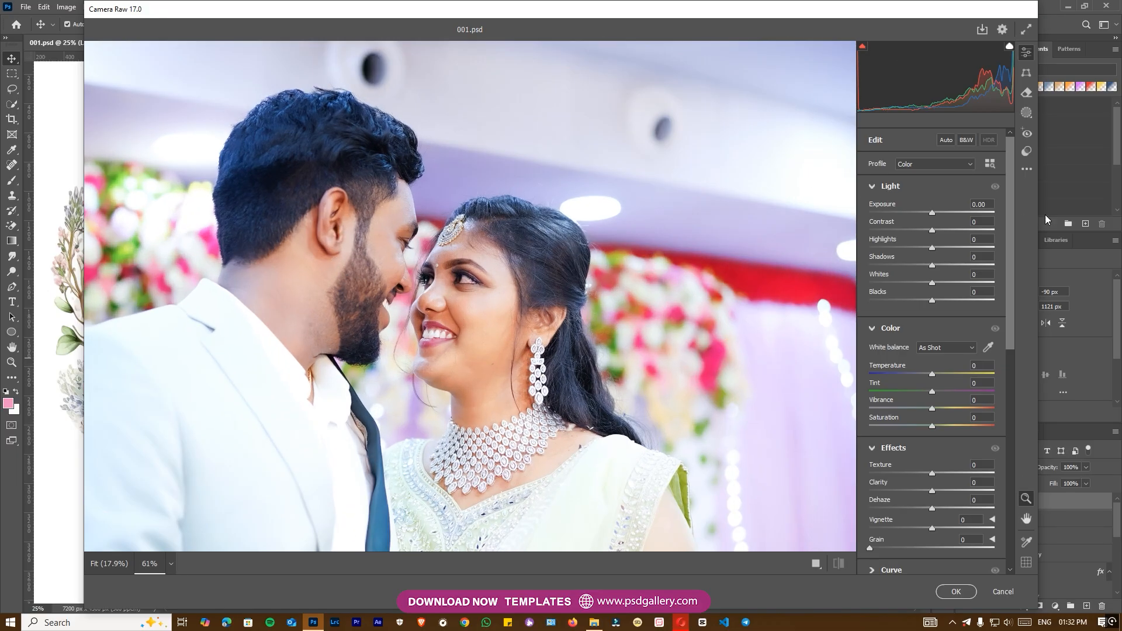
drag(932, 248, 858, 251)
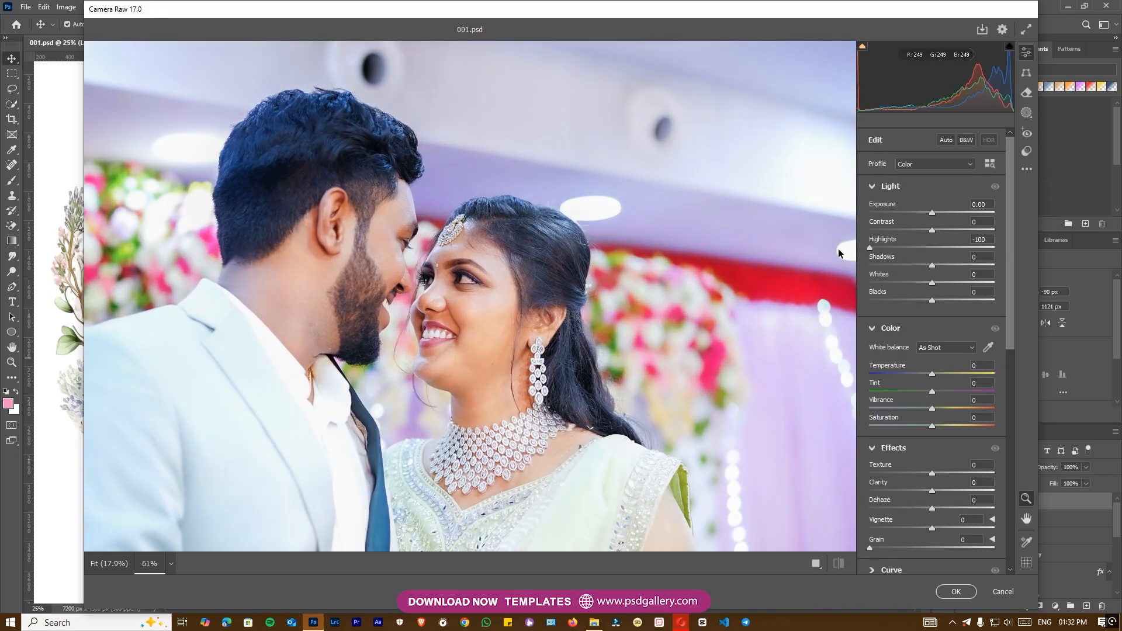
scroll(632, 302, down, 3)
click(956, 592)
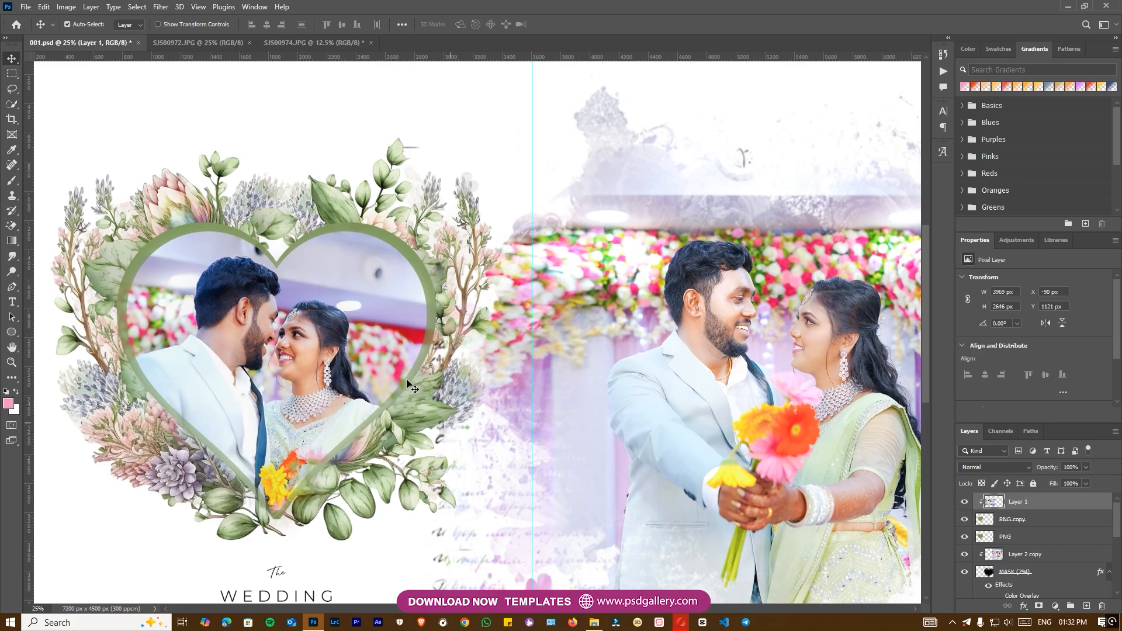
Step: Apply the Camera Raw Filter to Layer 2 copy with Highlights at -94, Blues saturation at -1 and Greens saturation at -4
click(740, 380)
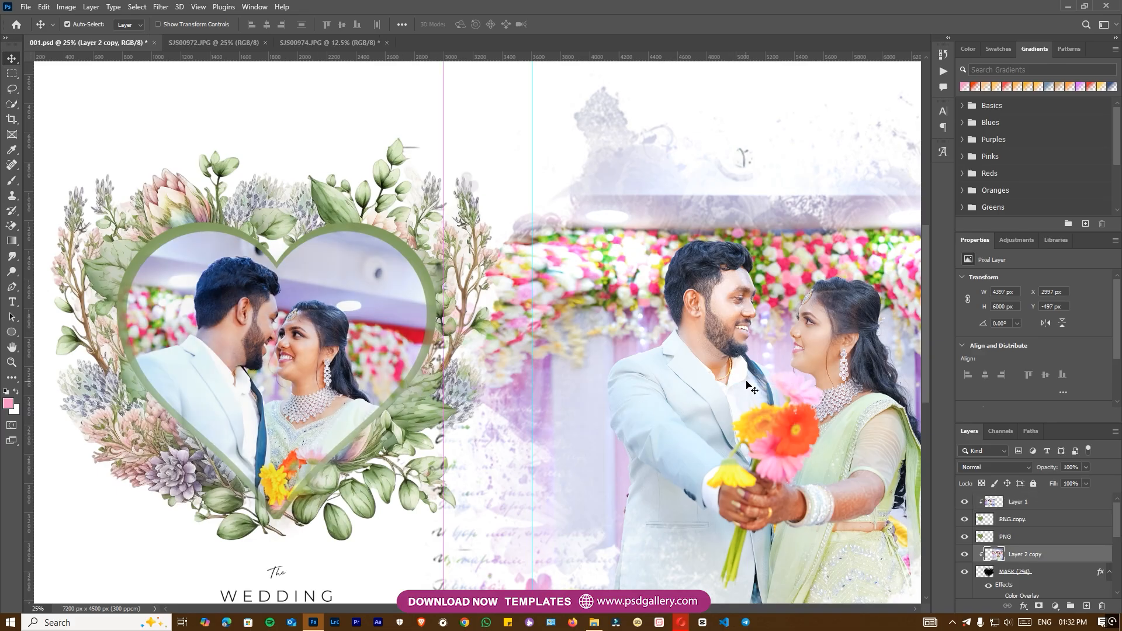
key(ctrl+shift+a)
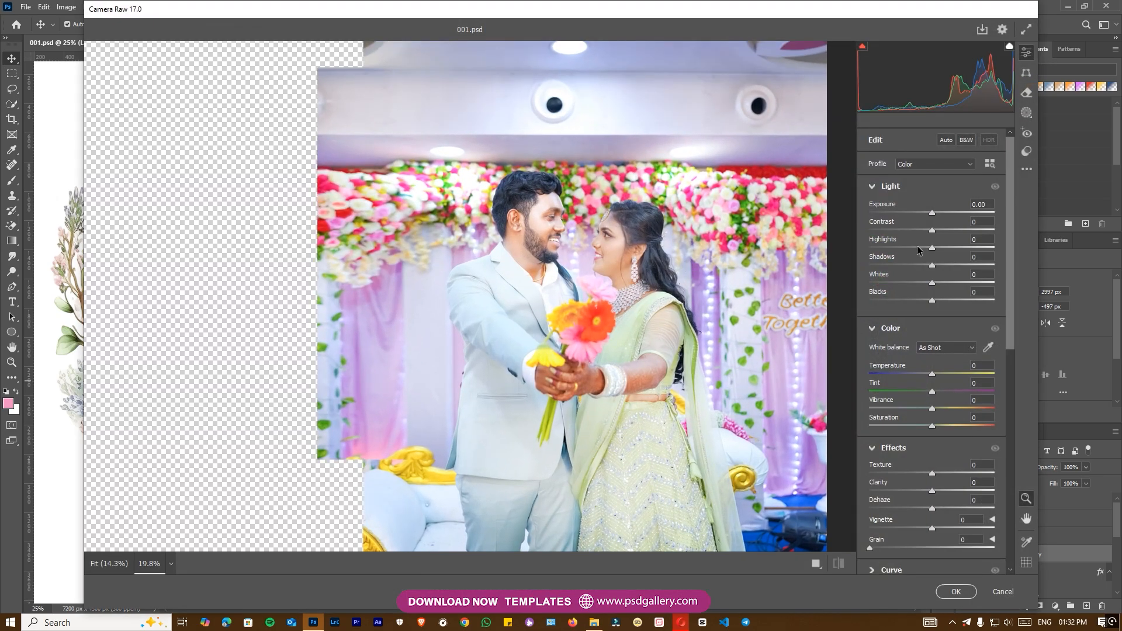
drag(803, 246, 874, 248)
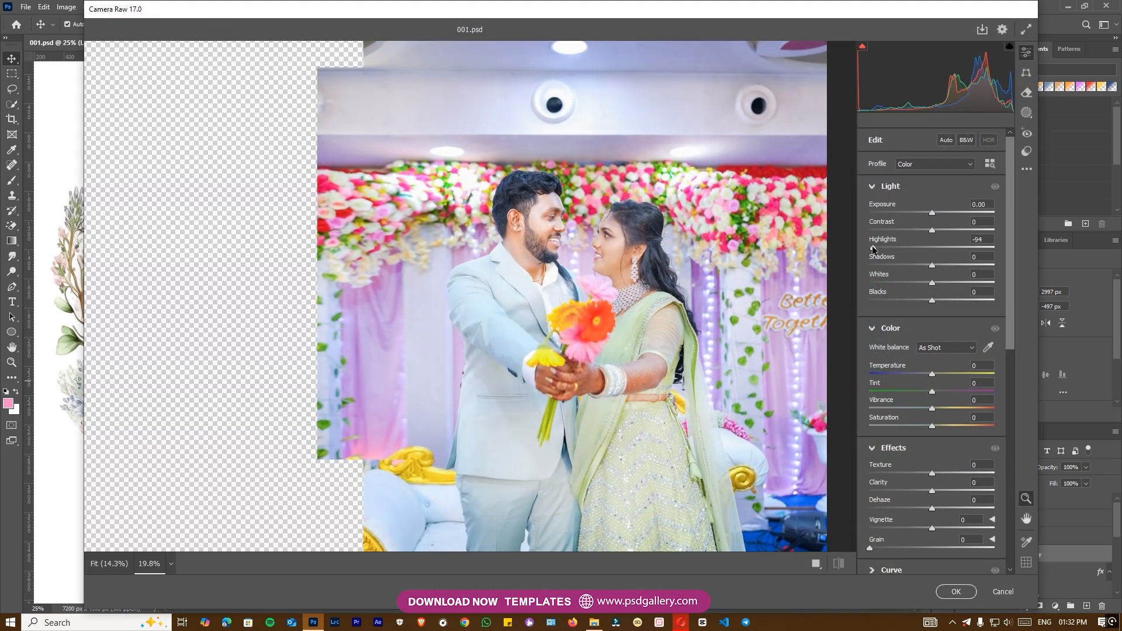
scroll(933, 388, down, 8)
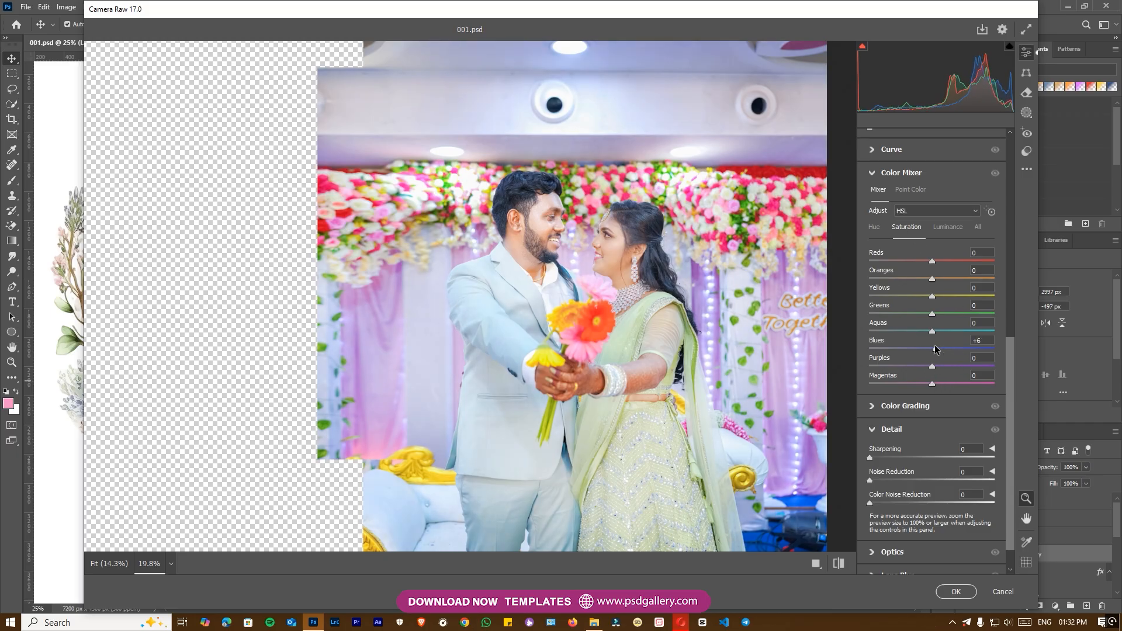
click(938, 350)
drag(938, 349, 925, 314)
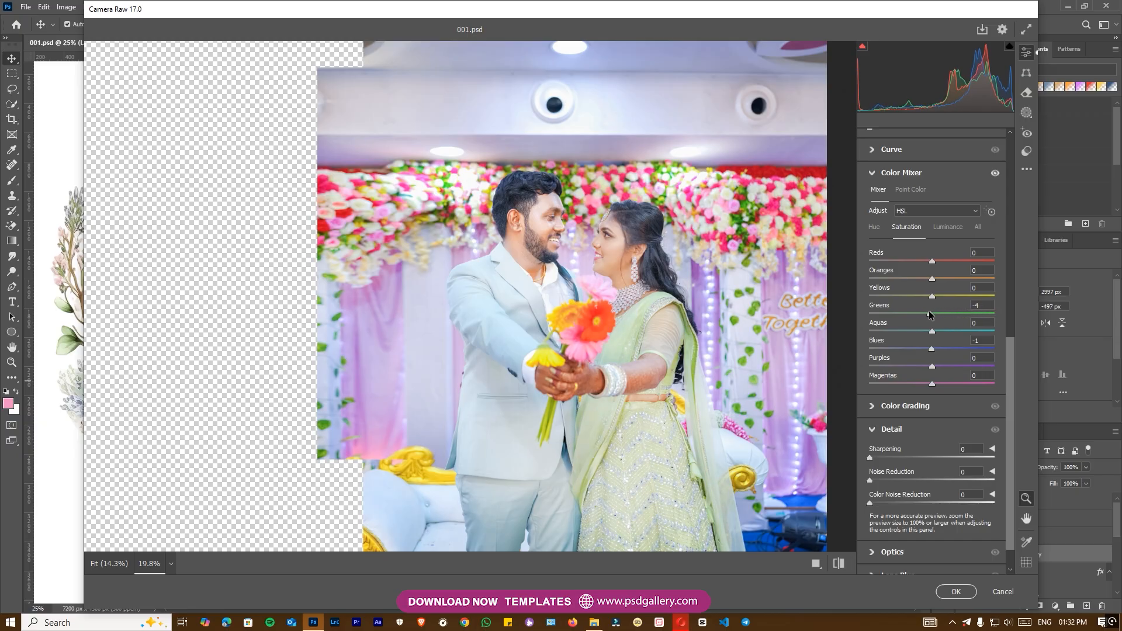
click(950, 592)
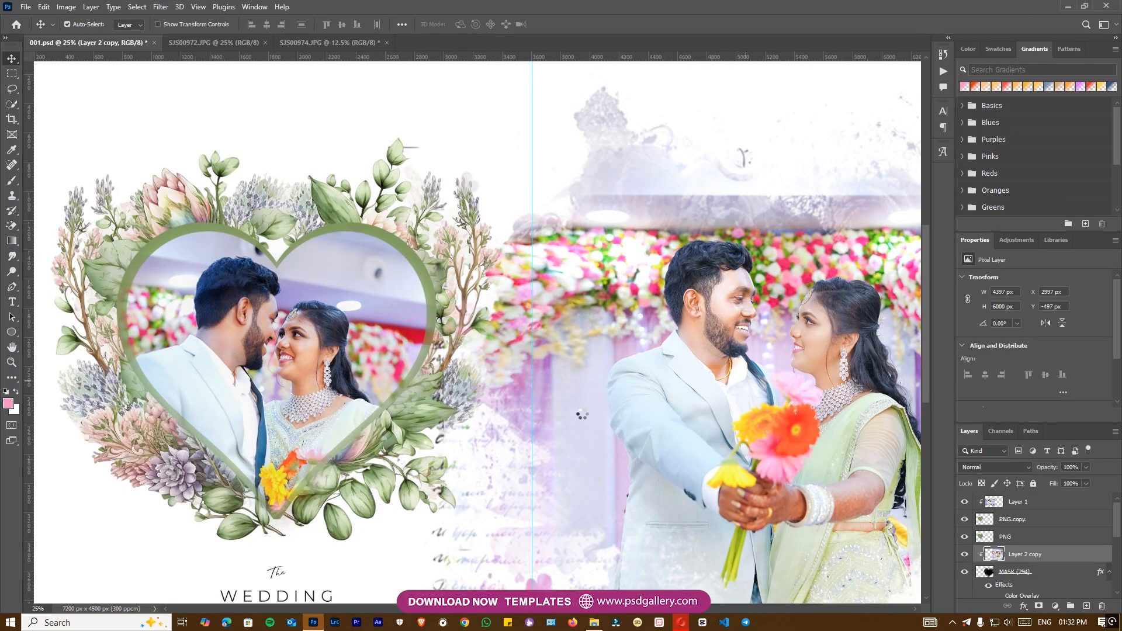
Step: Sample the lilac of the curtain backdrop in the brush-splash photo as the foreground color with the Eyedropper
drag(771, 417, 549, 389)
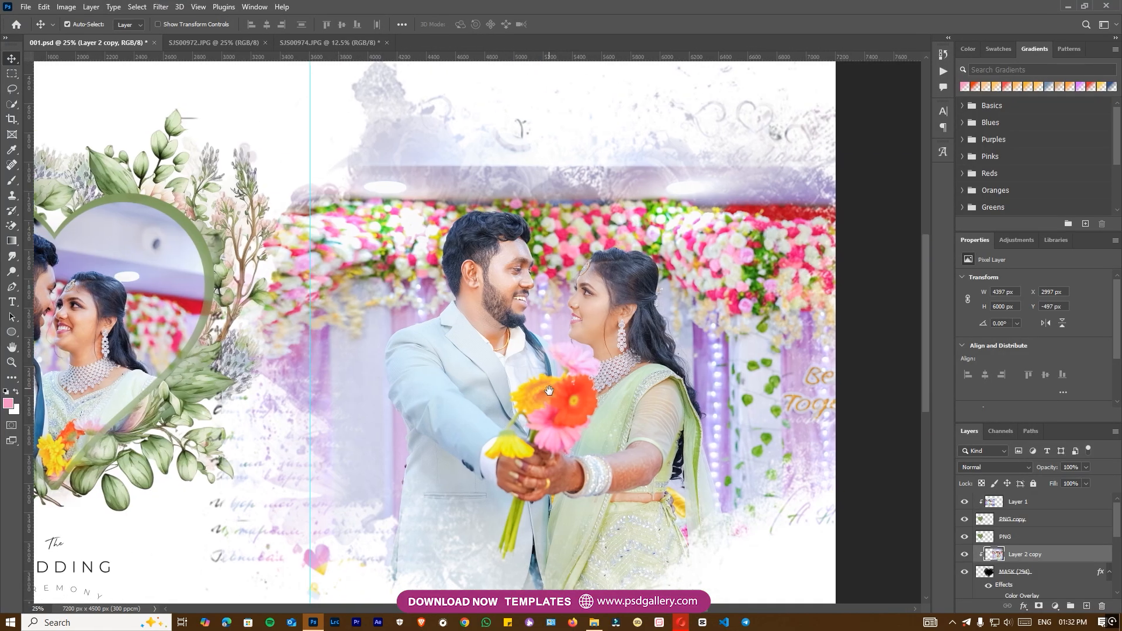
key(ctrl+minus)
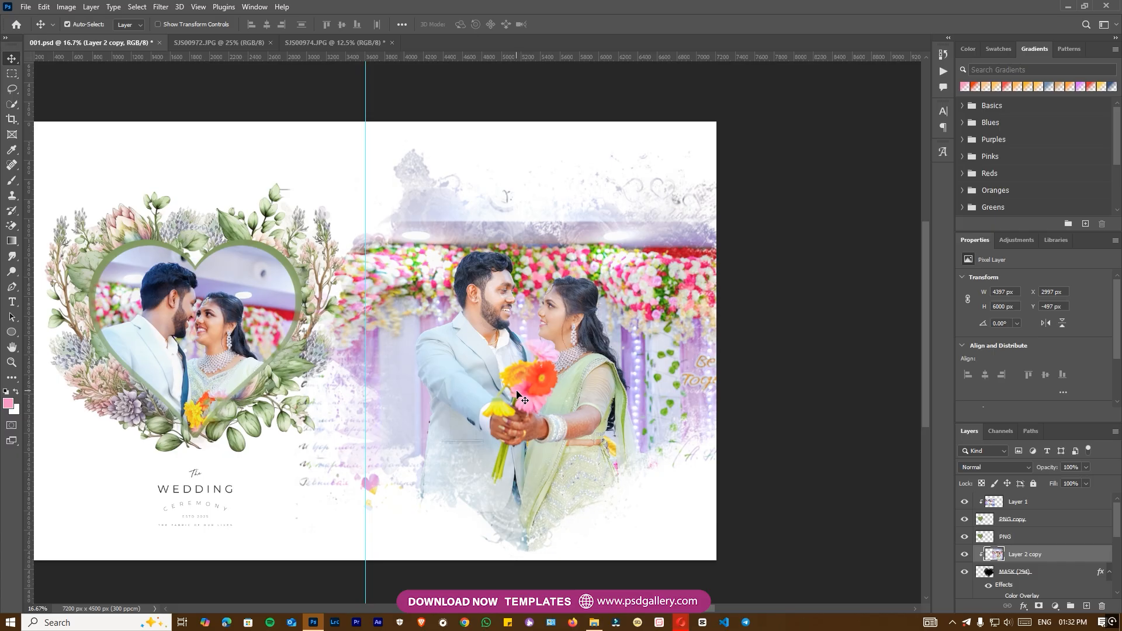
key(ctrl+plus)
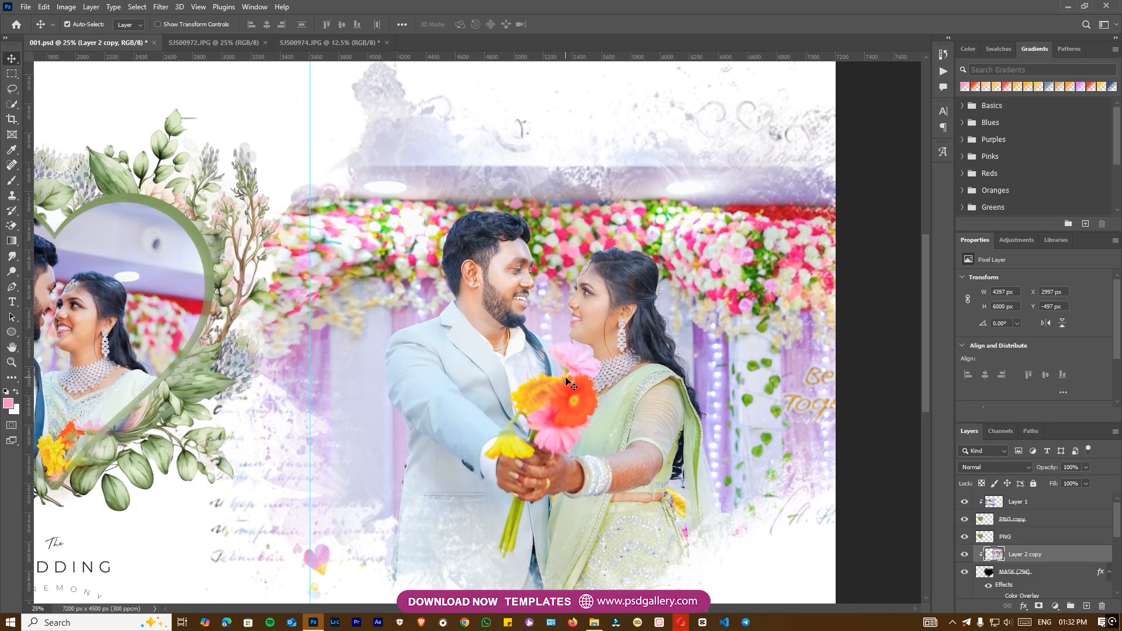
key(ctrl+minus)
scroll(524, 363, right, 1)
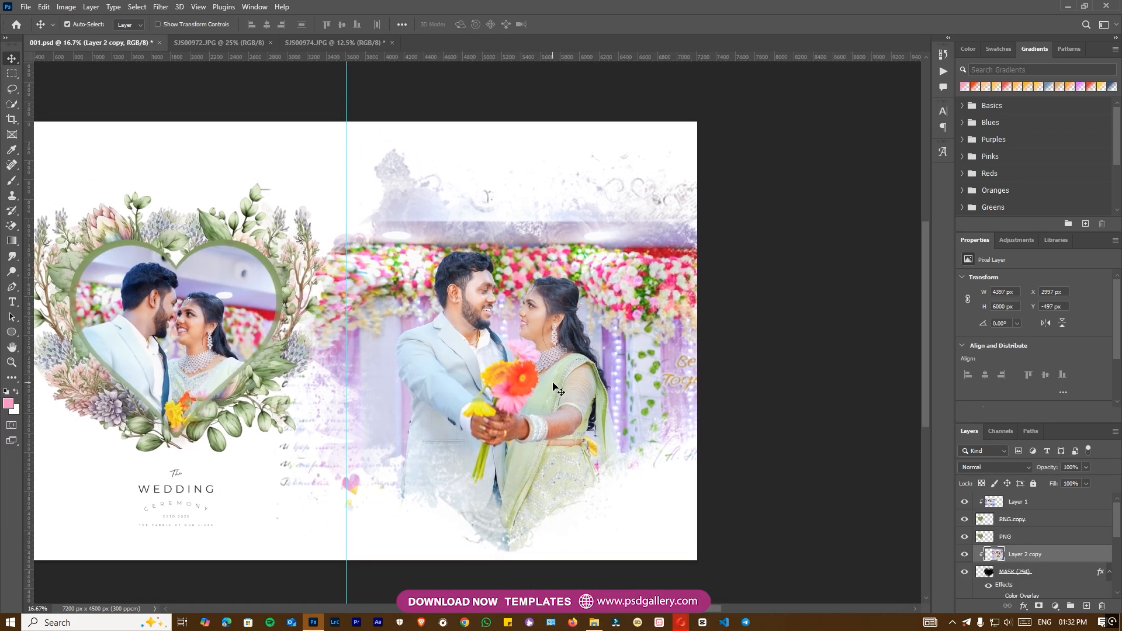
key(i)
click(408, 402)
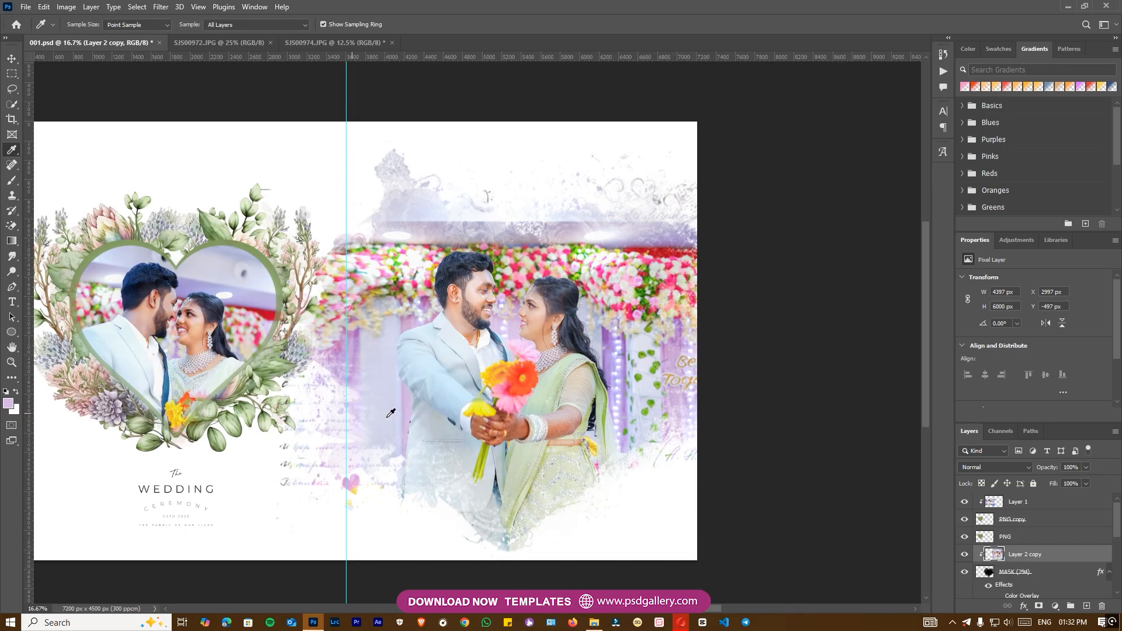
click(672, 347)
key(ctrl+plus)
drag(341, 408, 343, 359)
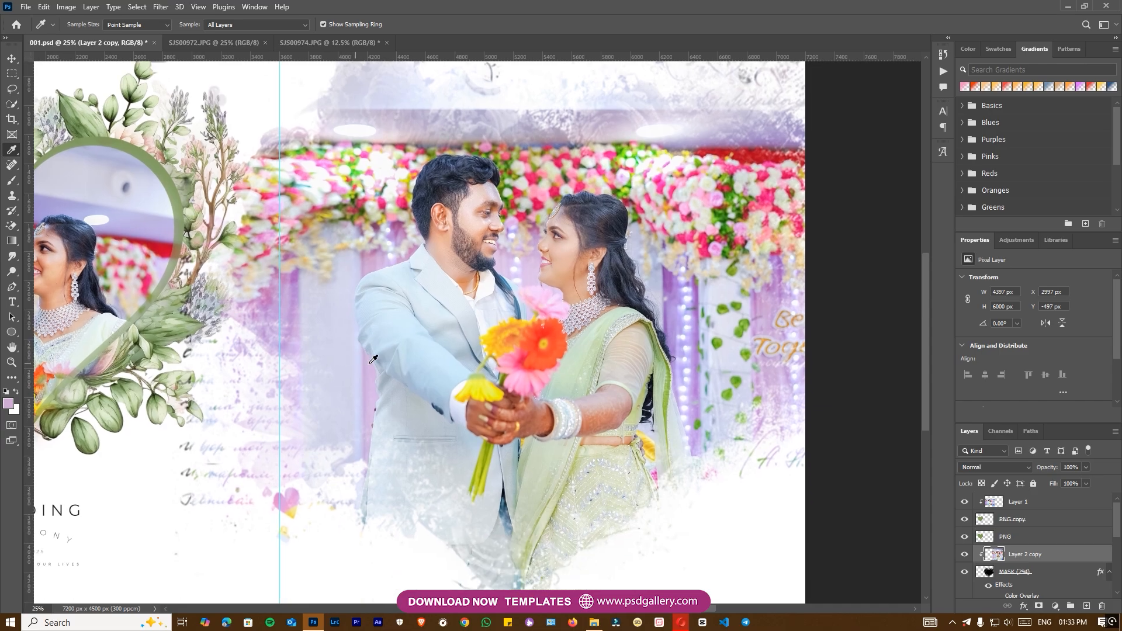
drag(405, 322, 398, 334)
key(v)
right_click(400, 365)
click(405, 372)
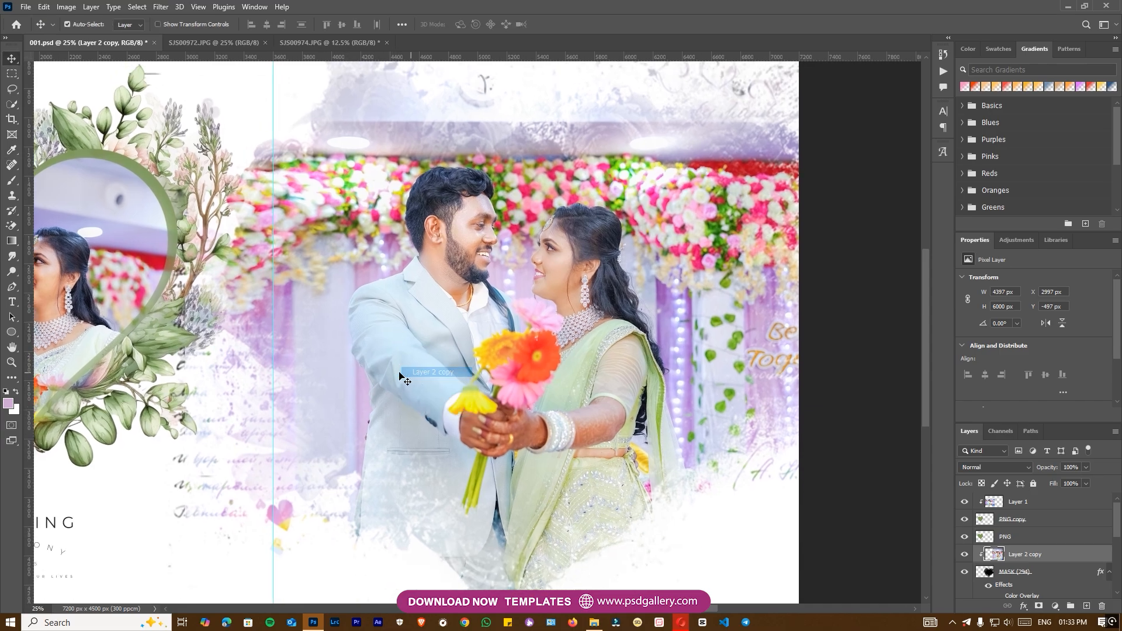
key(o)
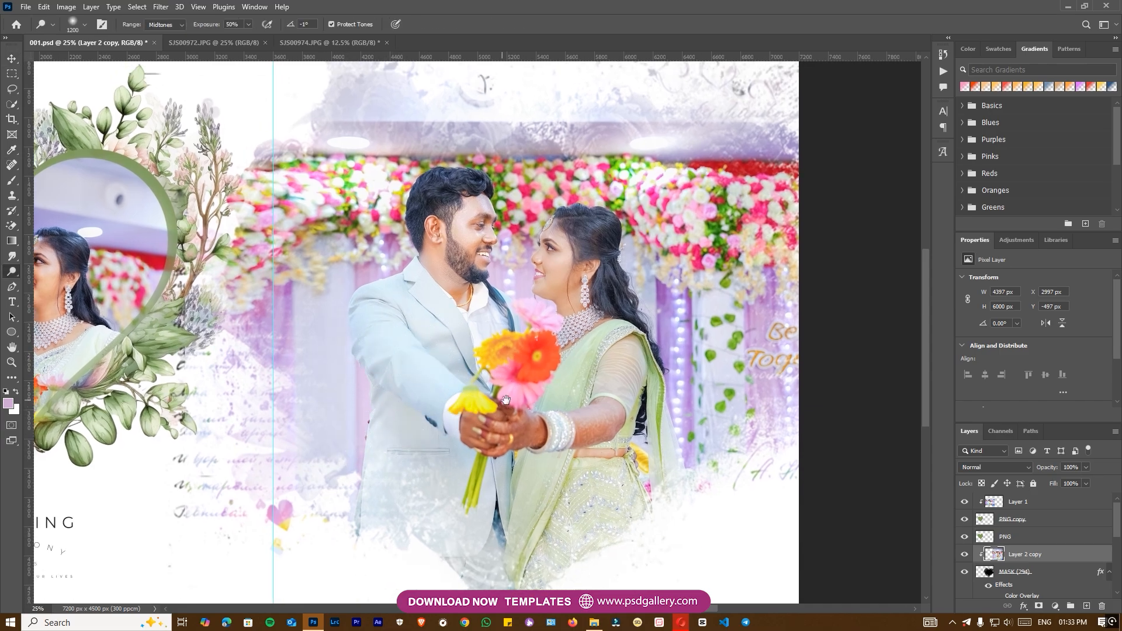
mouse_move(354, 374)
mouse_down()
mouse_move(558, 381)
mouse_move(519, 364)
mouse_up()
key(v)
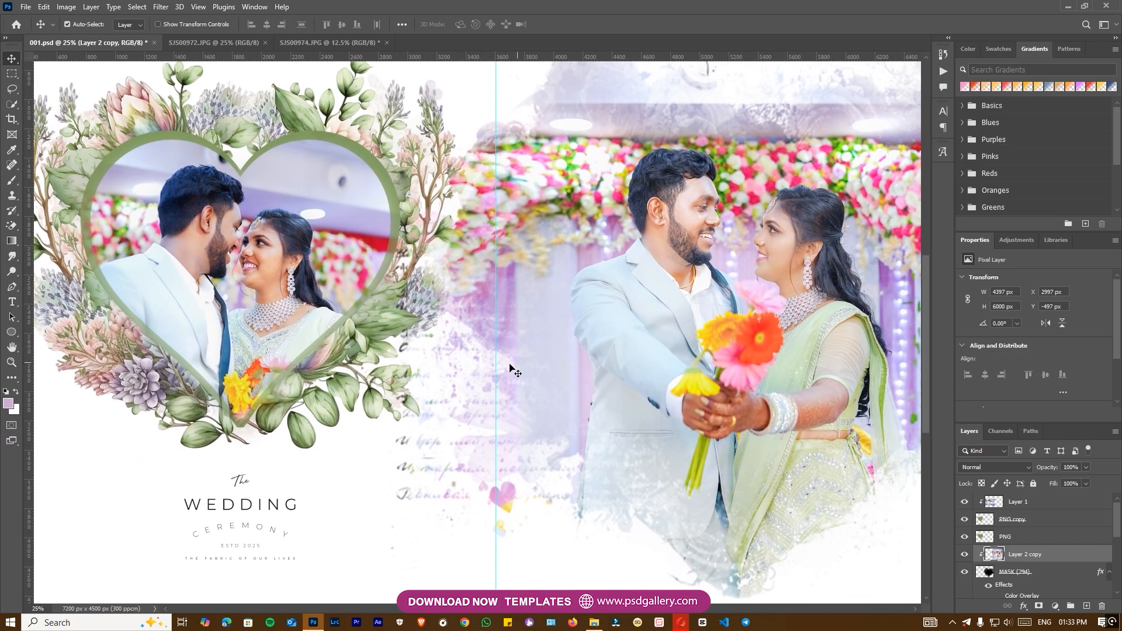
Step: Brighten the heart photo on Layer 1 with a Levels adjustment, setting midtones to 1.03
key(ctrl+plus)
drag(201, 226, 332, 365)
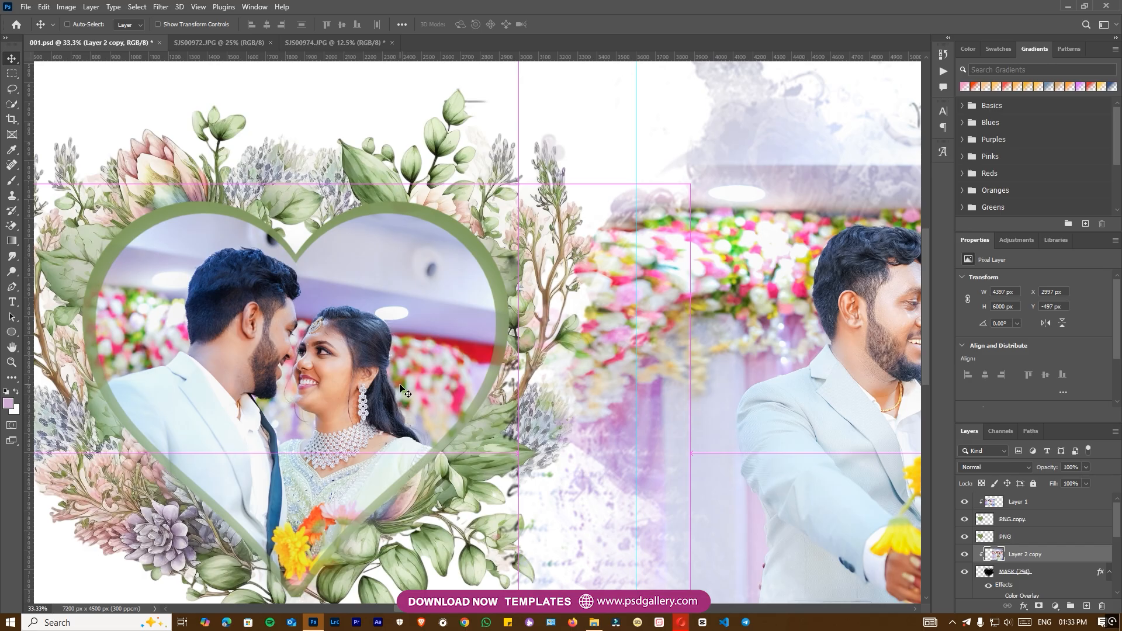
key(ctrl+plus)
click(239, 397)
drag(240, 397, 301, 398)
key(ctrl+l)
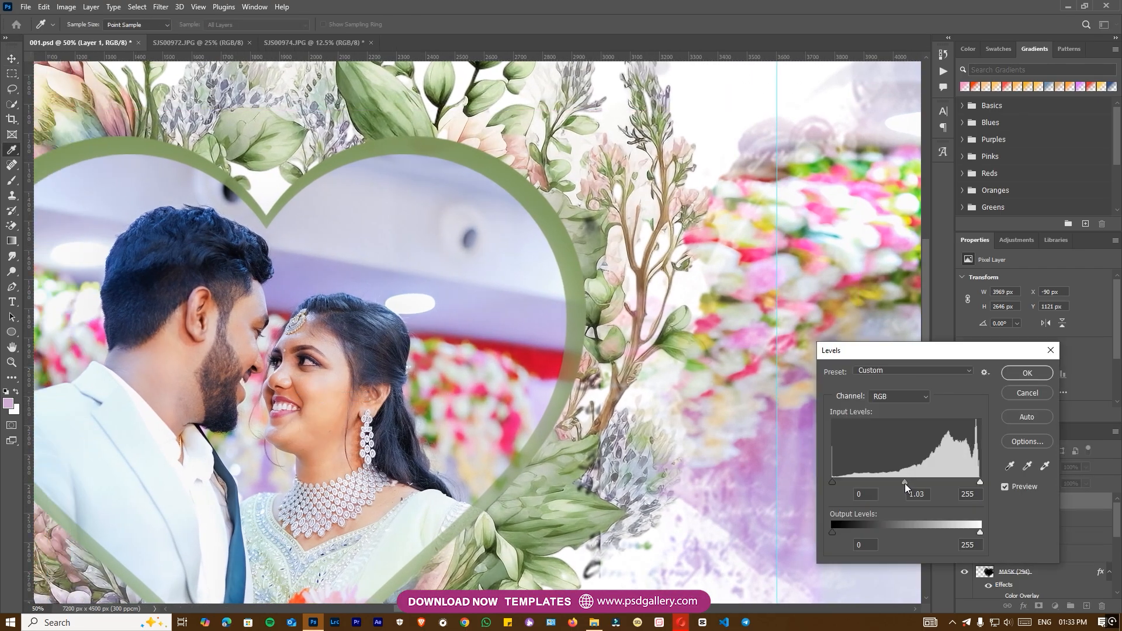
click(1027, 373)
Step: Examine the retouched skin and brightness of the couple's faces in the heart photo and the brush-splash photo up close
drag(1027, 373, 628, 363)
drag(234, 380, 362, 394)
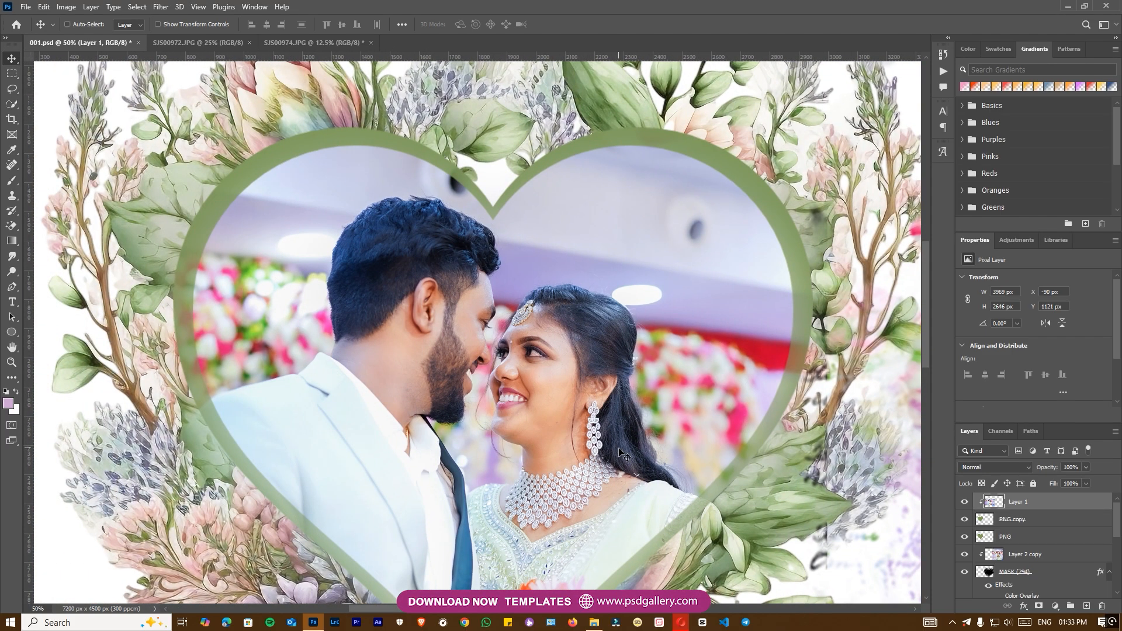
key(ctrl+plus)
drag(719, 506, 292, 504)
drag(679, 501, 342, 483)
key(ctrl+minus)
key(ctrl+minus)
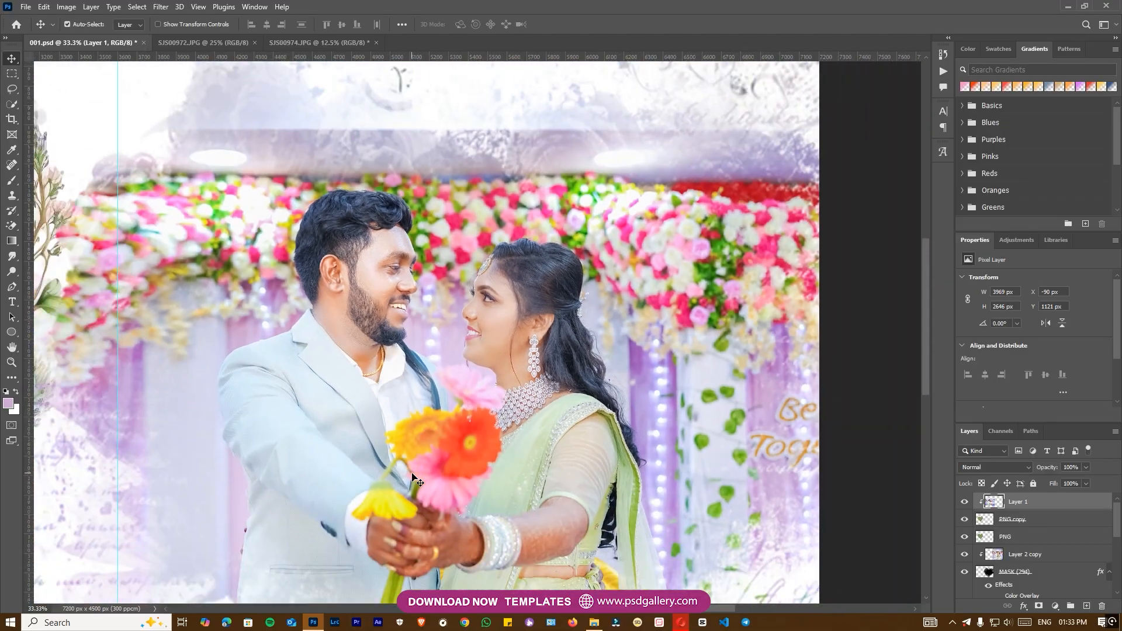
key(ctrl+plus)
key(ctrl+plus)
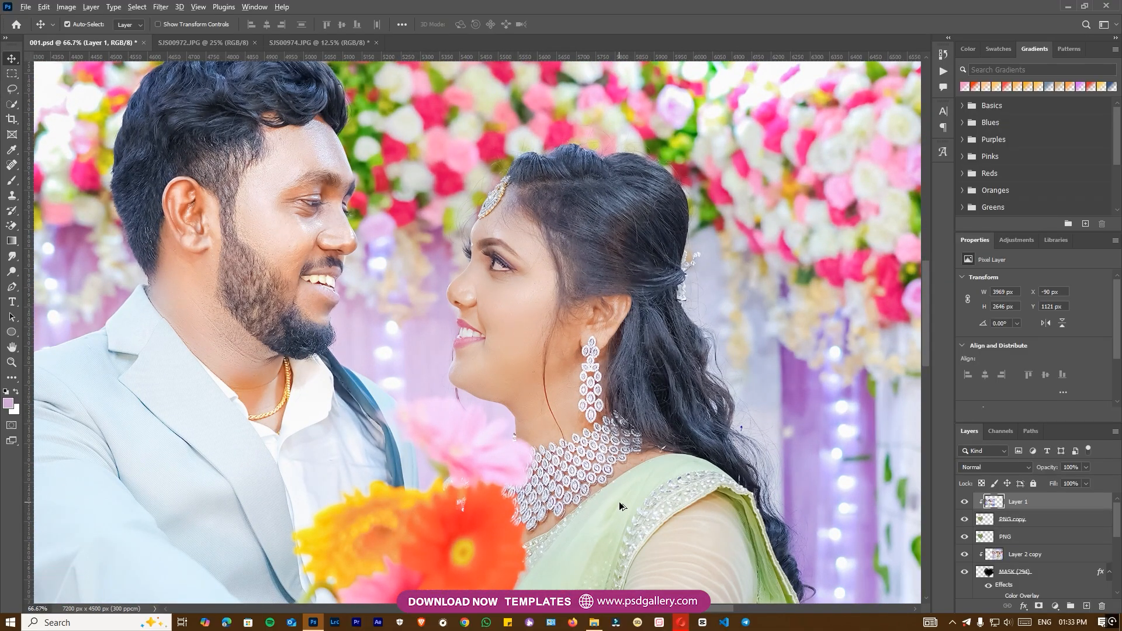